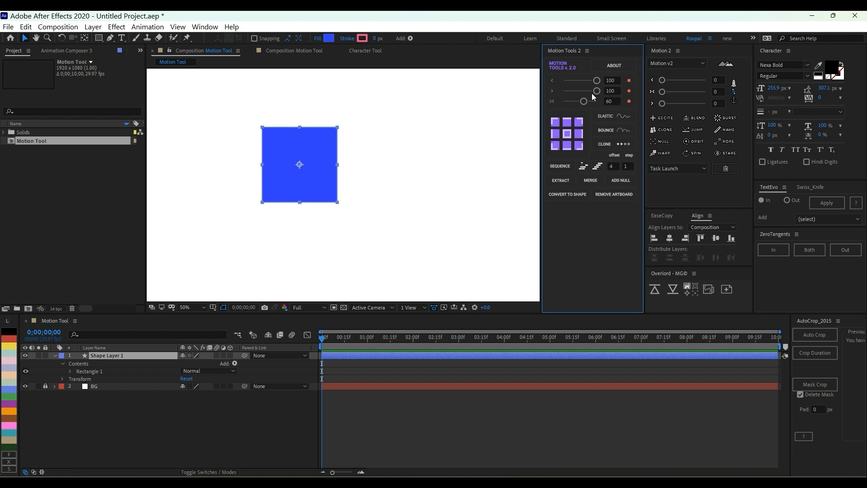
# Center the blue square horizontally and vertically in the composition.
pyautogui.scroll(-2, 356, 195)
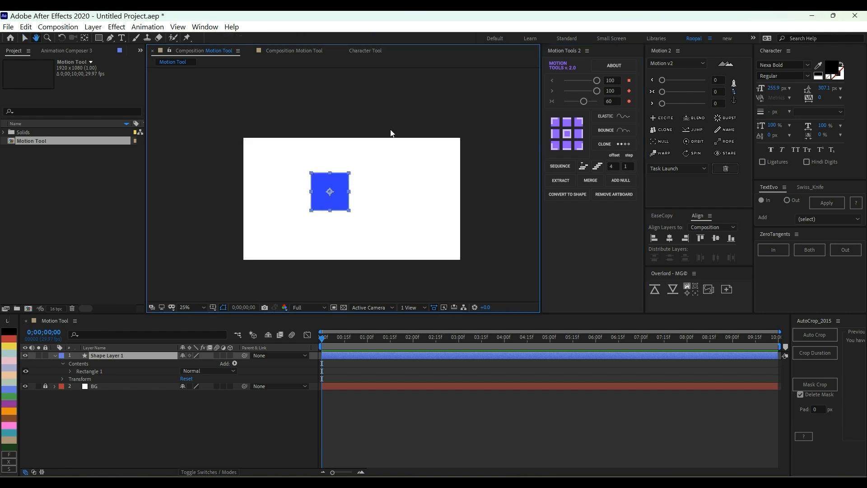
pyautogui.click(319, 221)
pyautogui.click(314, 202)
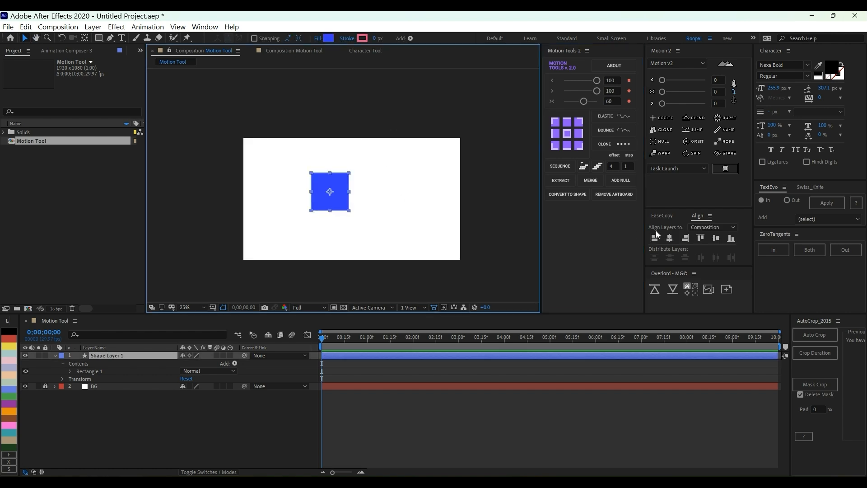
pyautogui.click(669, 238)
pyautogui.click(719, 240)
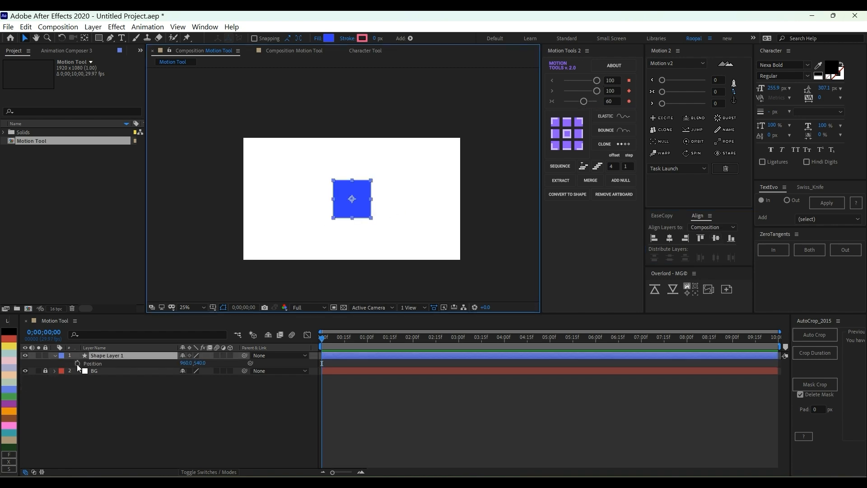
# Keyframe the square's Position from -696, 540 off the composition's left side at 0 seconds to 960, 540 at 1 second.
pyautogui.press('p')
pyautogui.click(77, 364)
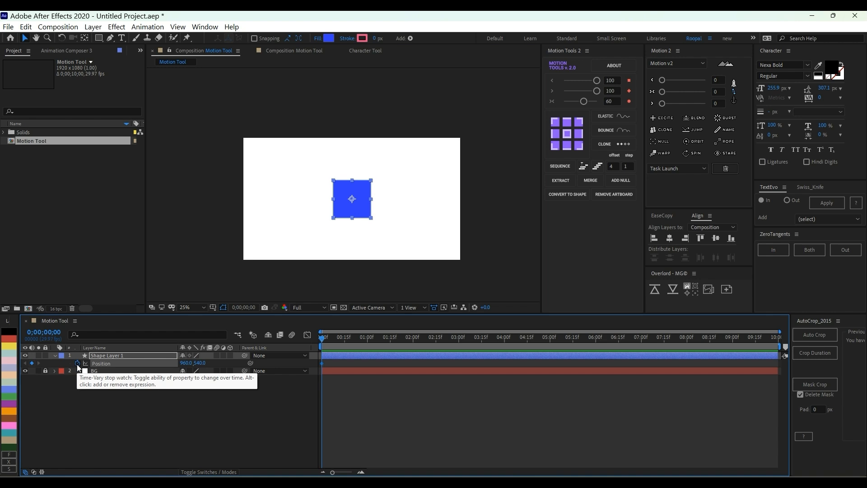
pyautogui.press('space')
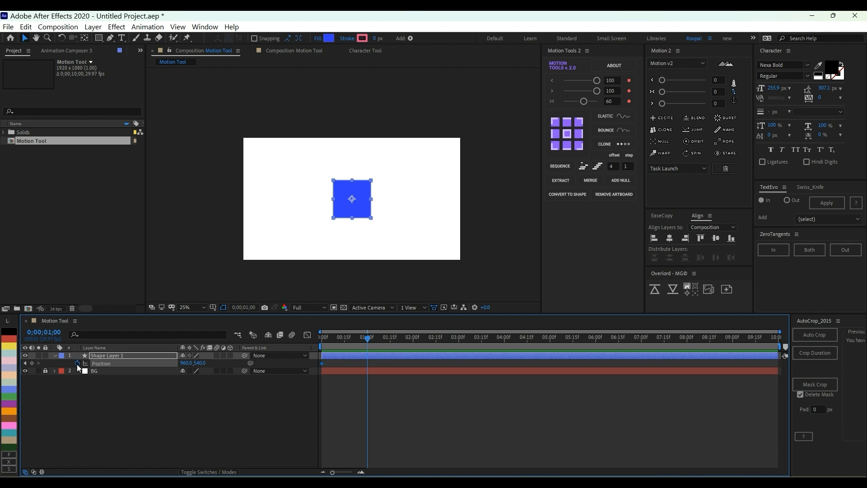
pyautogui.hotkey('alt', 'shift', 'p')
pyautogui.press('Home')
pyautogui.moveTo(341, 207); pyautogui.dragTo(154, 207)
pyautogui.click(334, 364)
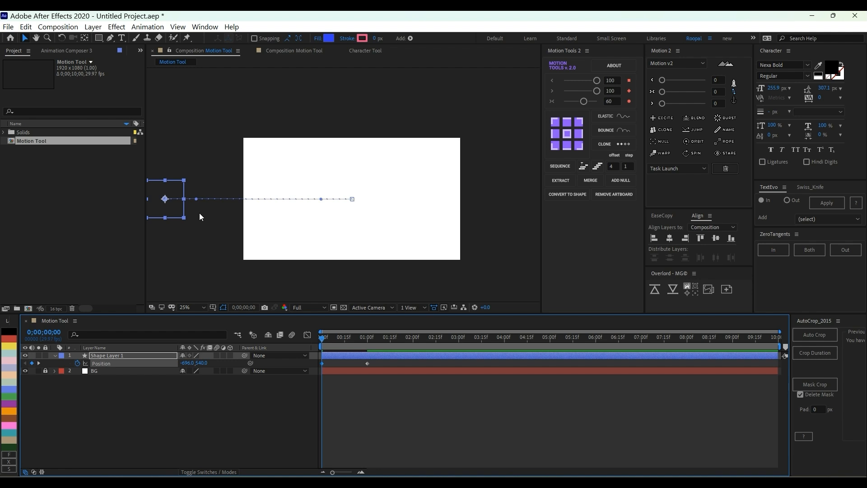
# Apply Easy Ease In to both Position keyframes, then show the speed graph and preview the motion.
pyautogui.moveTo(373, 362); pyautogui.dragTo(309, 369)
pyautogui.rightClick(366, 362)
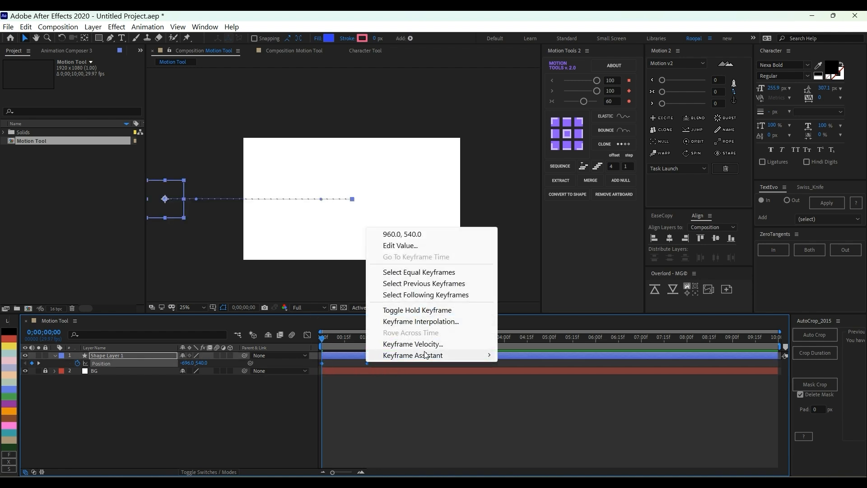
pyautogui.moveTo(425, 357)
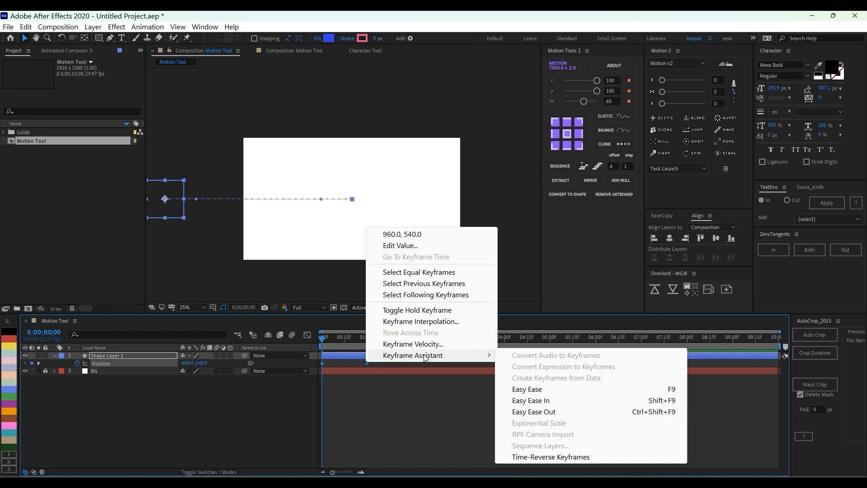
pyautogui.click(532, 401)
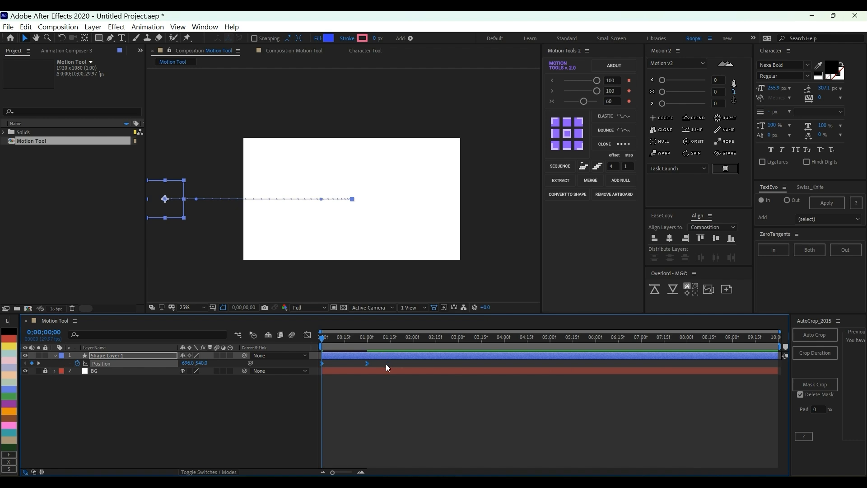
pyautogui.hotkey('shift', 'F1')
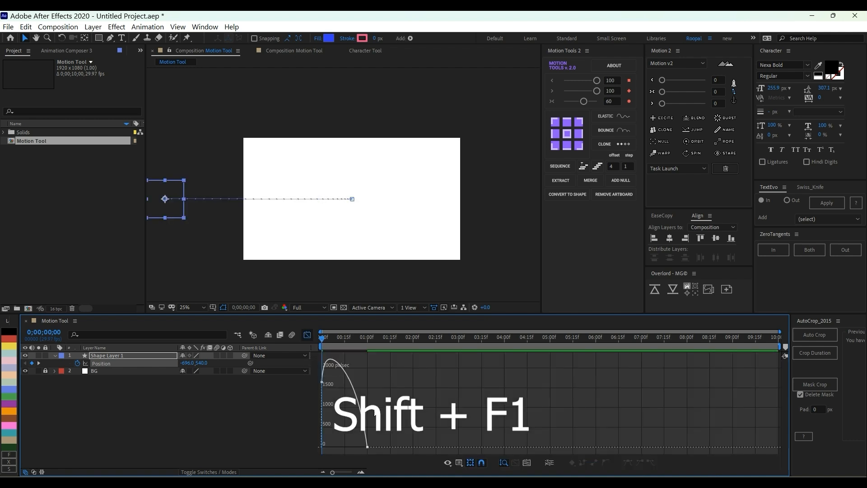
pyautogui.press('space')
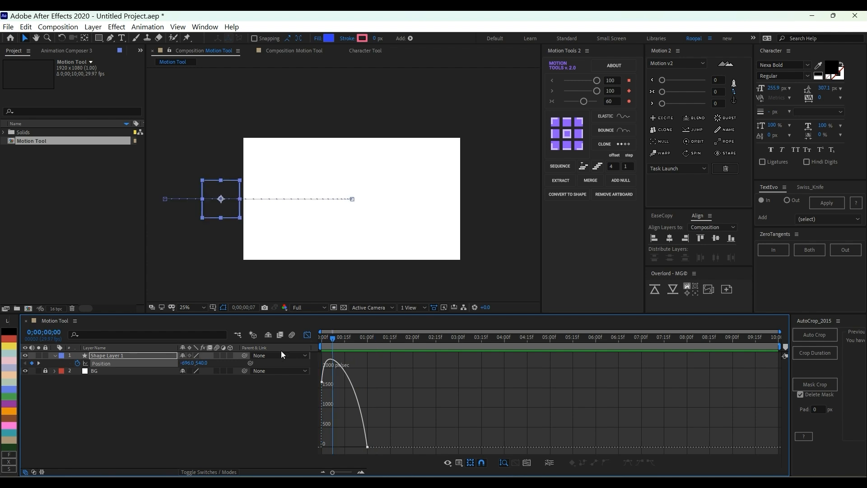
pyautogui.press('space')
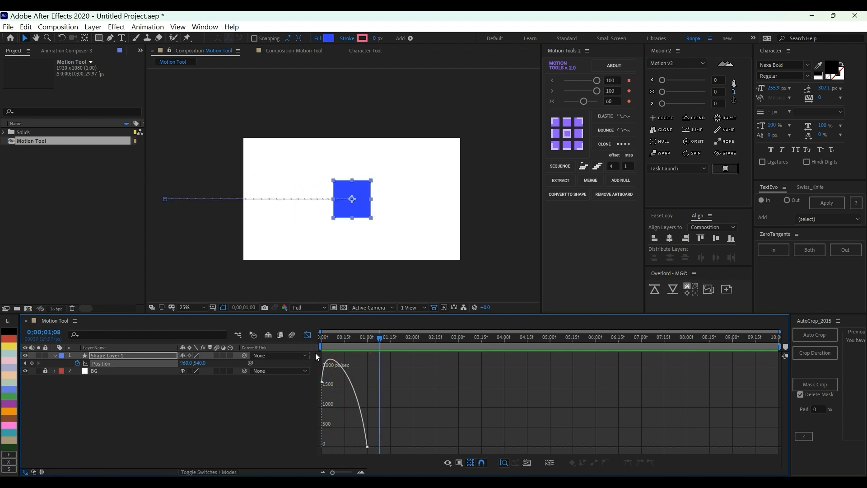
# Increase the incoming easing of the last Position keyframe in the speed graph and preview the motion from the start.
pyautogui.moveTo(395, 421); pyautogui.dragTo(345, 447)
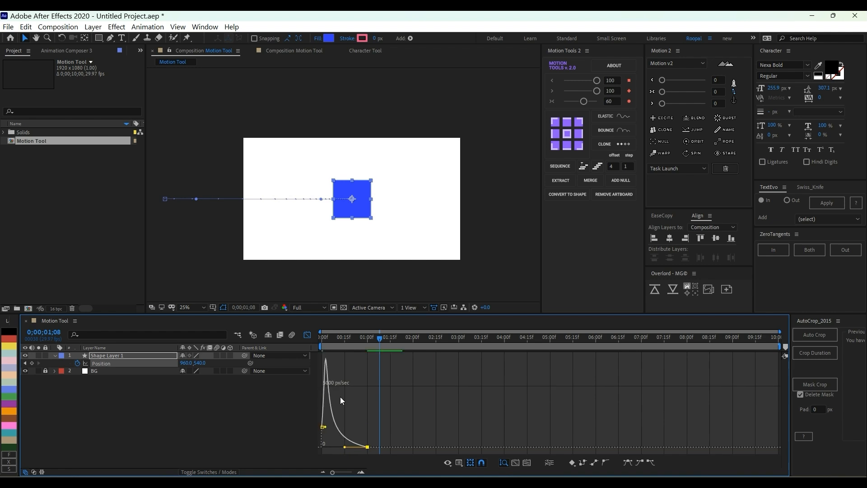
pyautogui.moveTo(335, 337); pyautogui.dragTo(321, 337)
pyautogui.press('space')
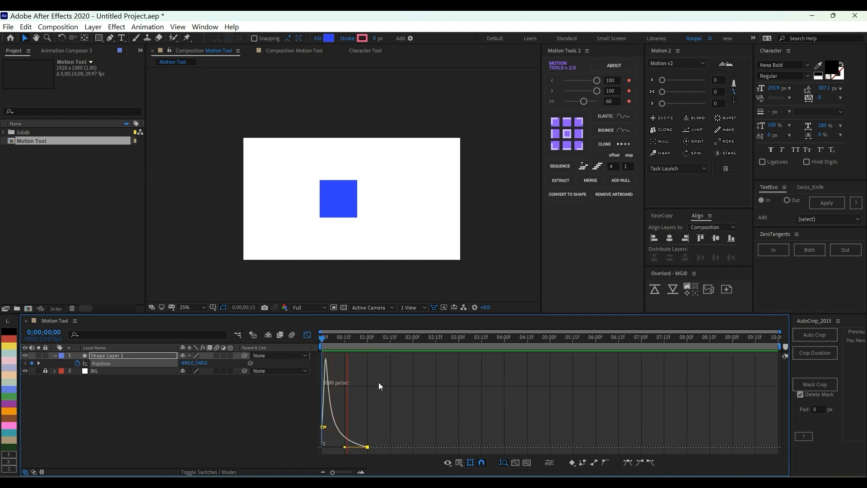
pyautogui.press('space')
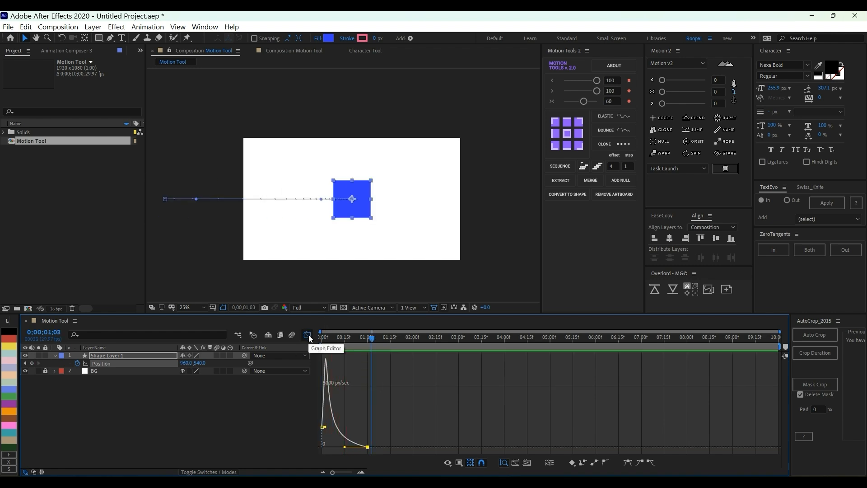
# Apply Easy Ease to both Position keyframes and select them in the speed graph.
pyautogui.click(307, 335)
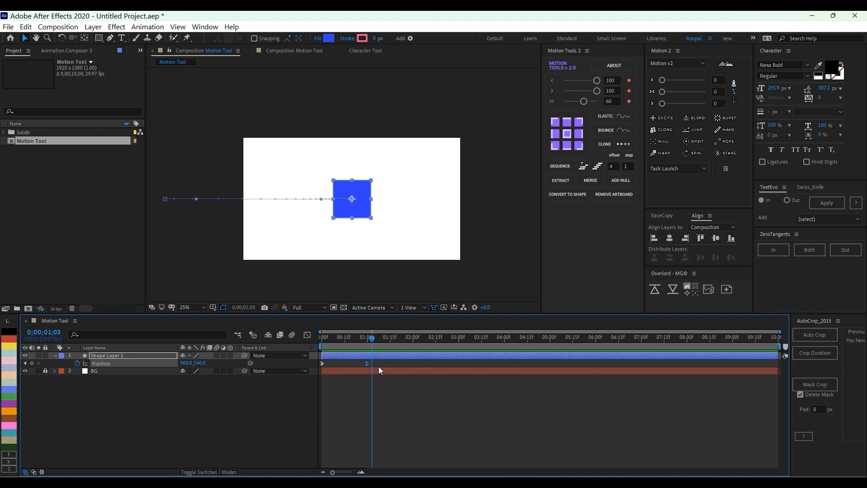
pyautogui.moveTo(379, 370); pyautogui.dragTo(292, 374)
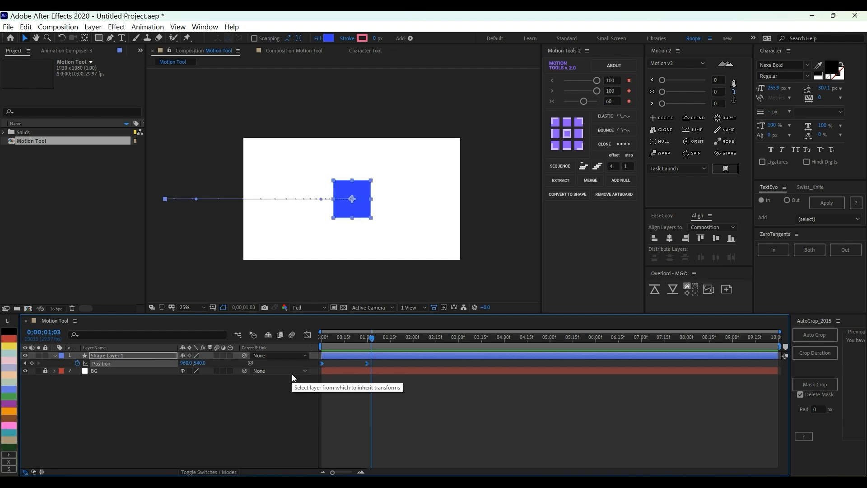
pyautogui.press('F9')
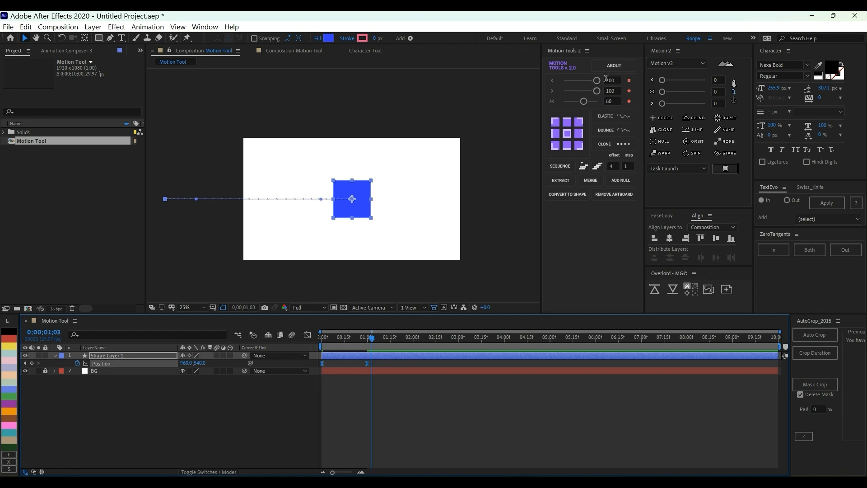
pyautogui.click(307, 334)
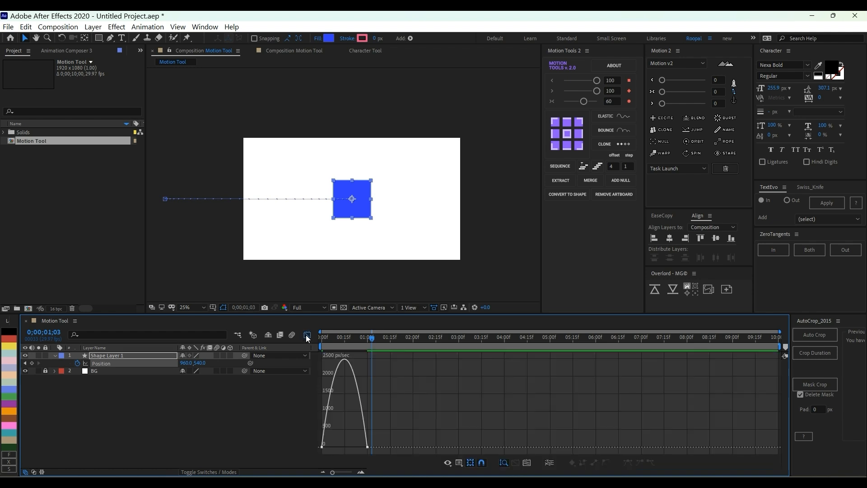
pyautogui.moveTo(412, 417); pyautogui.dragTo(308, 459)
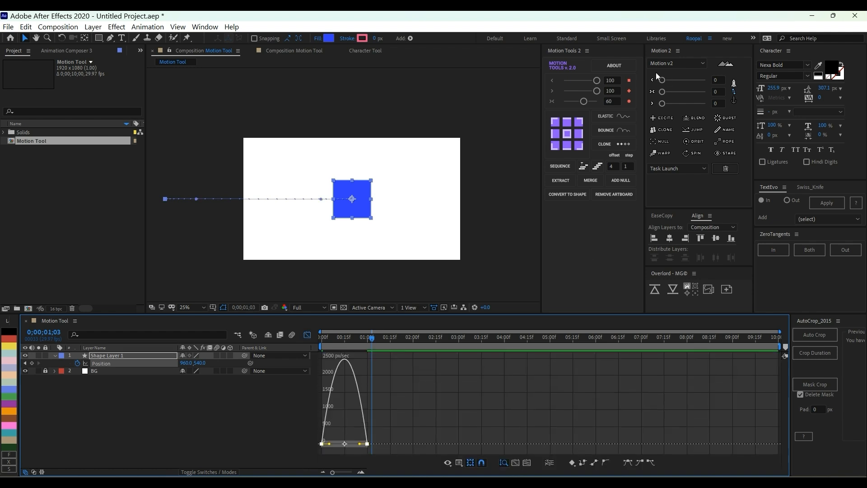
# Try the first Motion Tools 2 easing setting at 100 on both Position keyframes, preview the motion, and undo the easing.
pyautogui.click(599, 82)
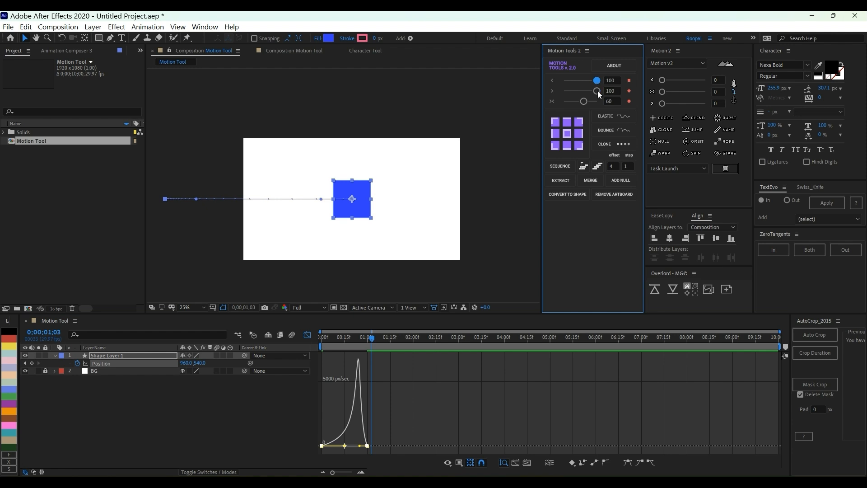
pyautogui.click(321, 340)
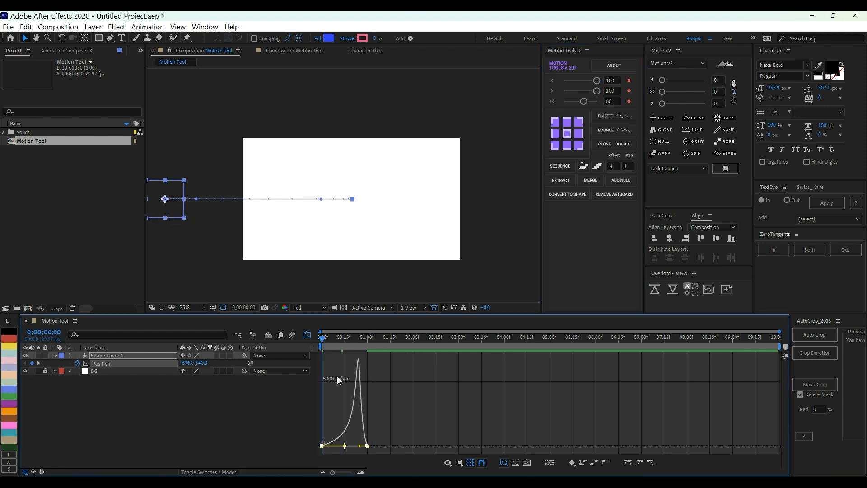
pyautogui.press('space')
pyautogui.press('space')
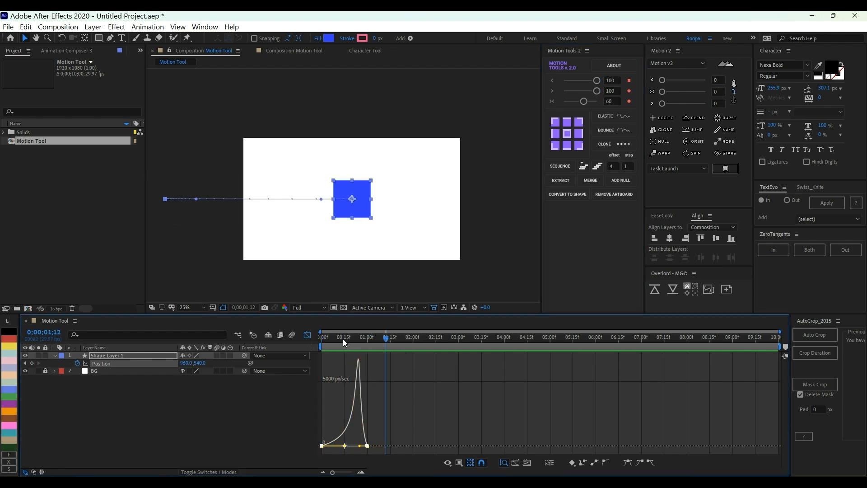
pyautogui.press('space')
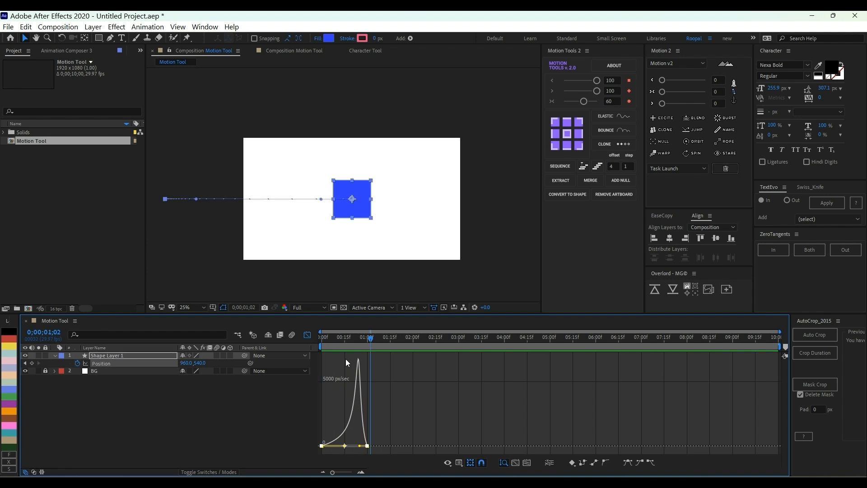
pyautogui.hotkey('ctrl', 'z')
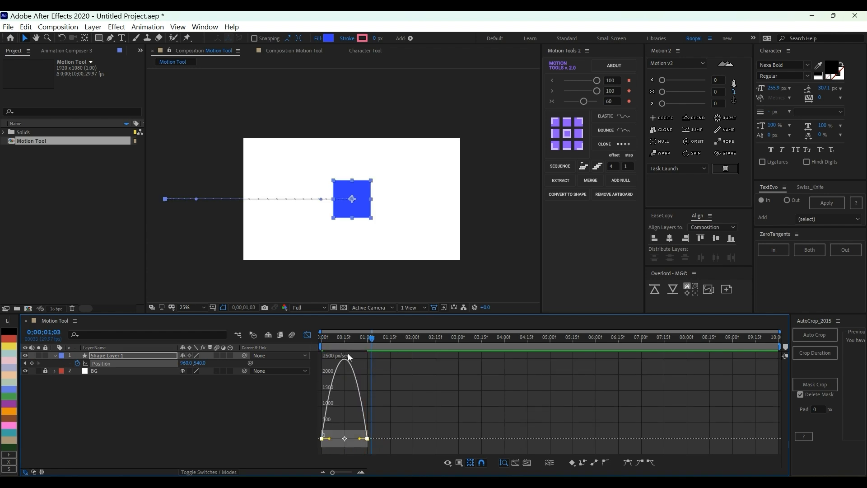
# Move the playhead to 0;00;00;15 and set the first Motion Tools 2 easing value to 0 for both Position keyframes.
pyautogui.moveTo(349, 340)
pyautogui.mouseDown()
pyautogui.moveTo(323, 347)
pyautogui.moveTo(352, 349)
pyautogui.mouseUp()
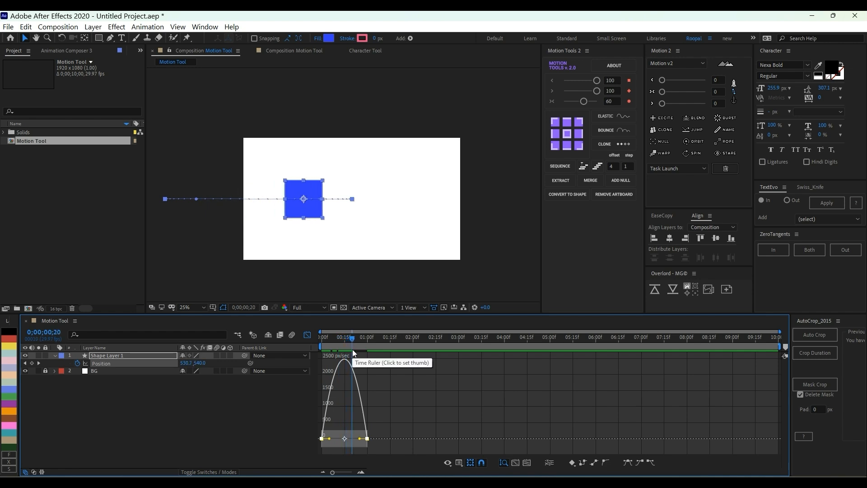
pyautogui.moveTo(400, 413); pyautogui.dragTo(303, 450)
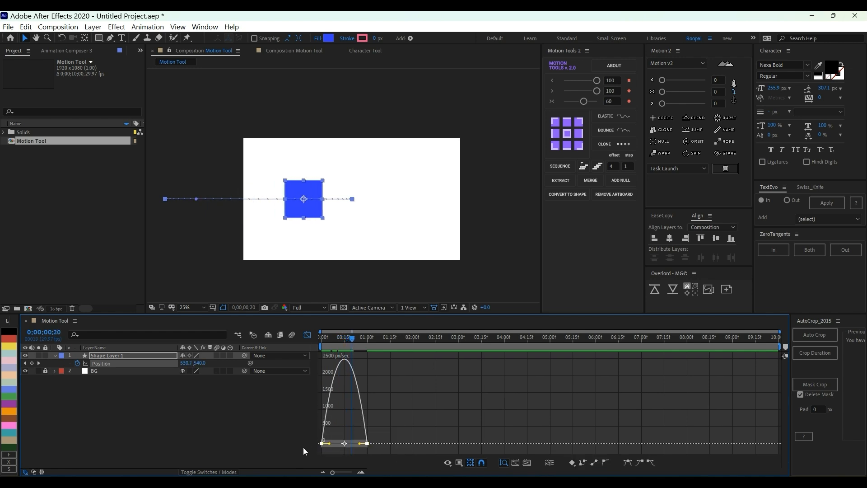
pyautogui.moveTo(355, 337); pyautogui.dragTo(345, 336)
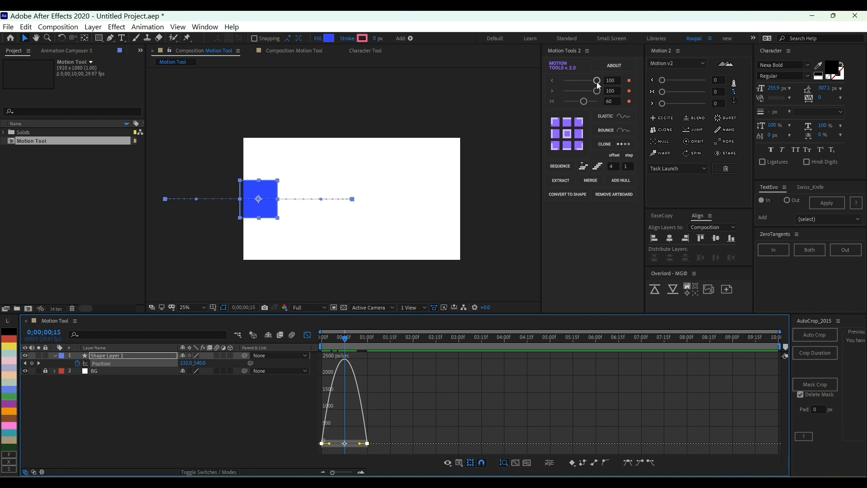
pyautogui.moveTo(597, 80); pyautogui.dragTo(560, 84)
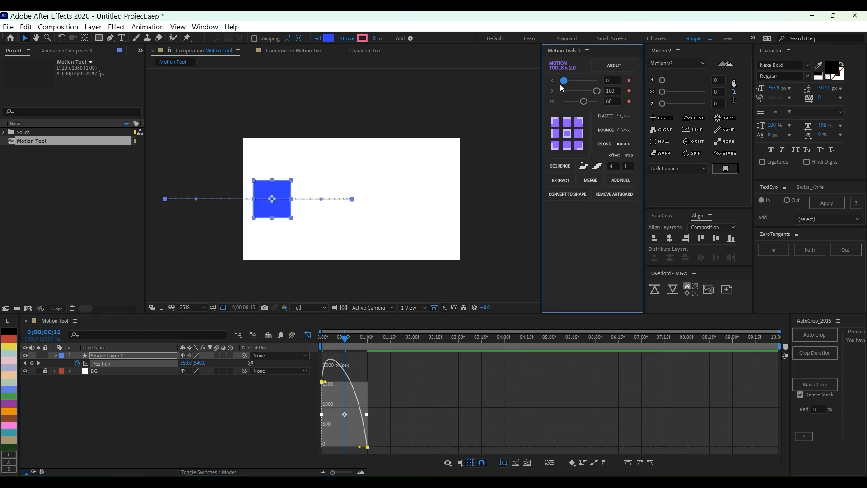
pyautogui.click(612, 80)
pyautogui.click(612, 82)
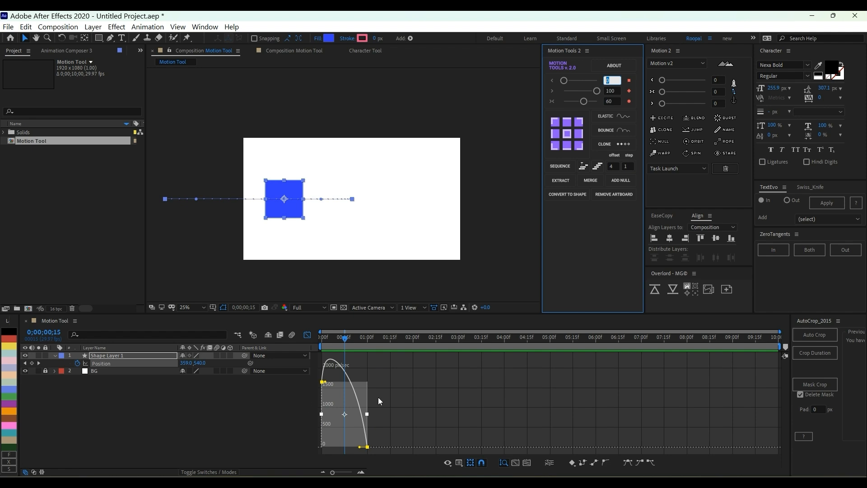
# Apply the second Motion Tools 2 easing value of 100 to the last Position keyframe and return the playhead to the start.
pyautogui.moveTo(390, 424); pyautogui.dragTo(360, 457)
pyautogui.click(584, 100)
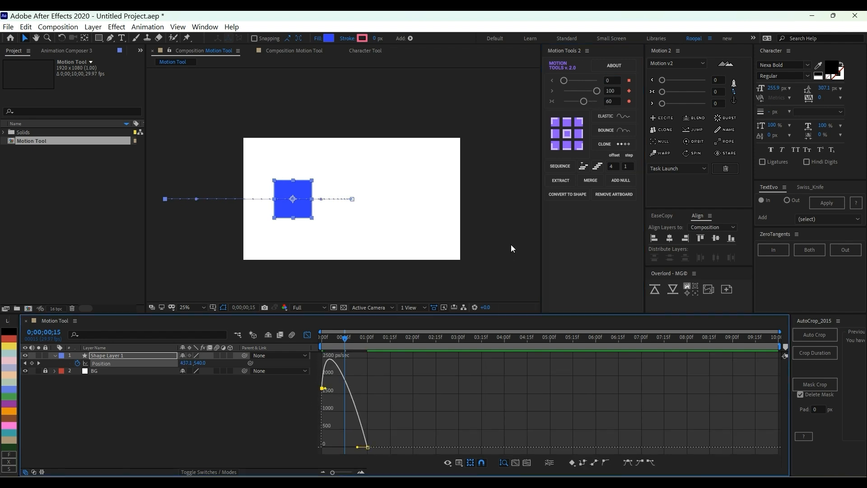
pyautogui.click(608, 80)
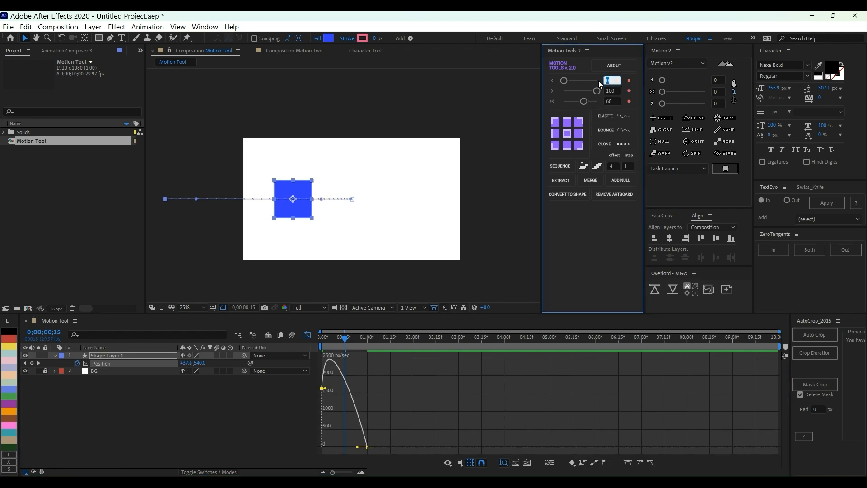
pyautogui.moveTo(399, 424); pyautogui.dragTo(367, 449)
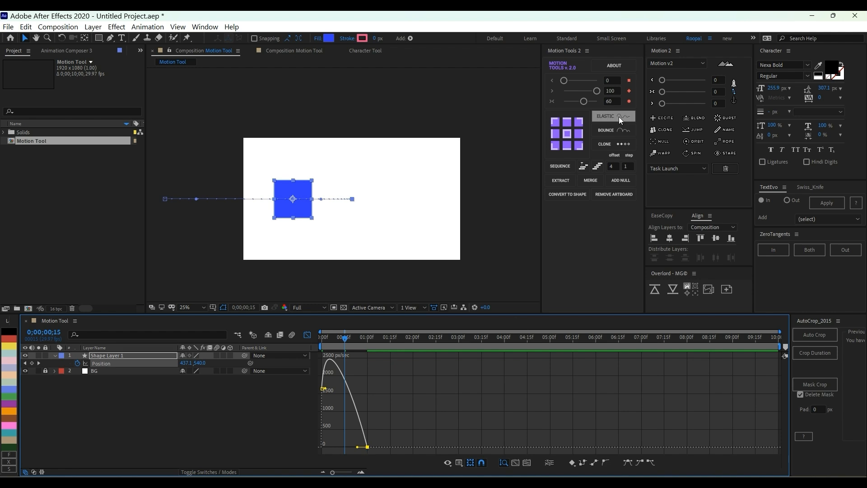
pyautogui.click(596, 91)
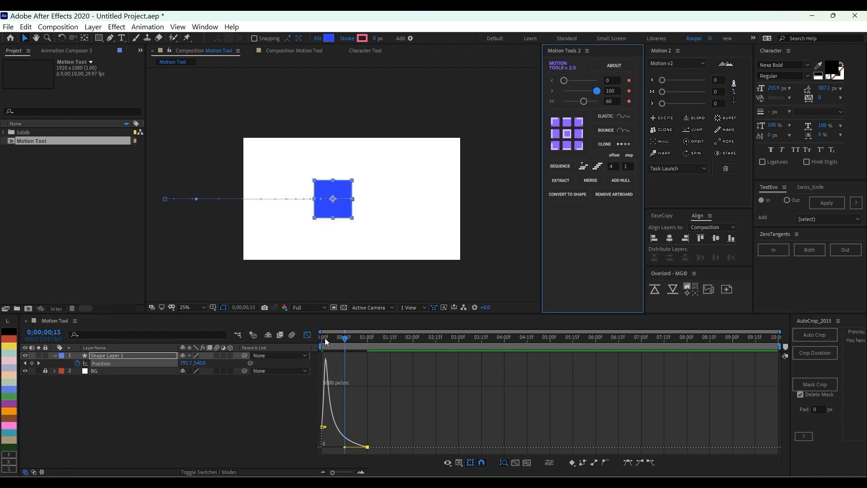
pyautogui.click(324, 338)
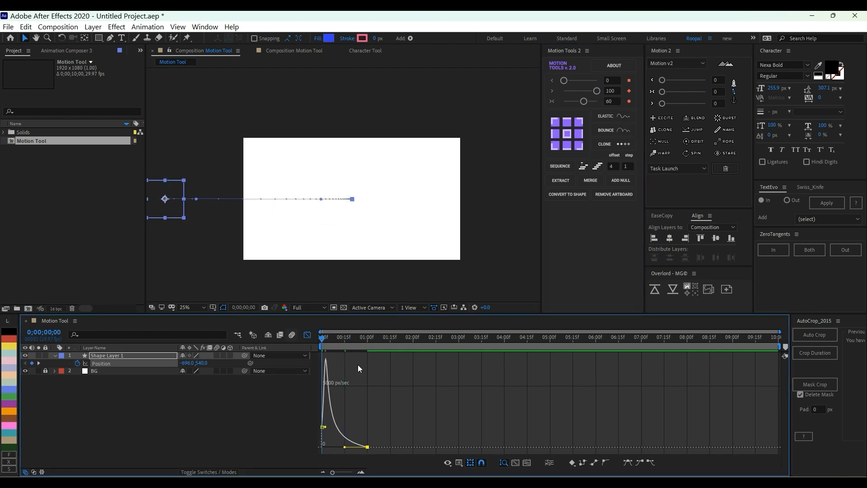
# Preview the square's motion and undo the last Motion Tools 2 easing changes on the Position keyframes.
pyautogui.press('space')
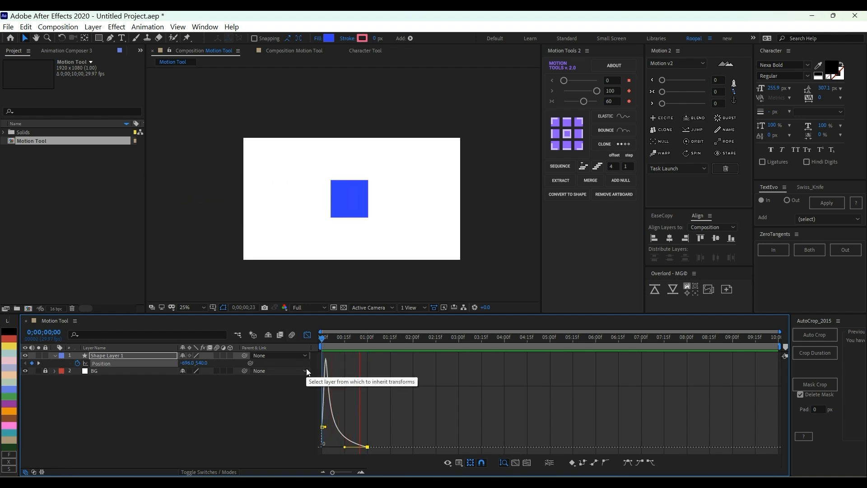
pyautogui.press('space')
pyautogui.hotkey('ctrl', 'z')
pyautogui.hotkey('ctrl', 'z')
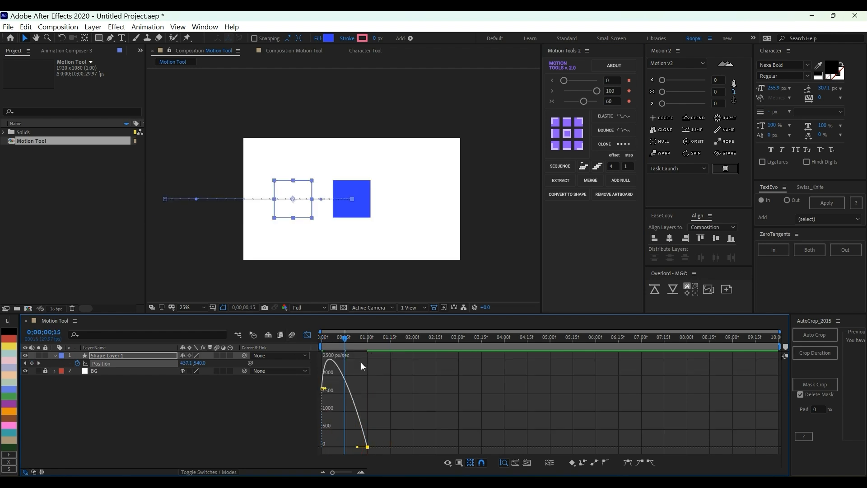
pyautogui.hotkey('ctrl', 'z')
pyautogui.hotkey('ctrl', 'z')
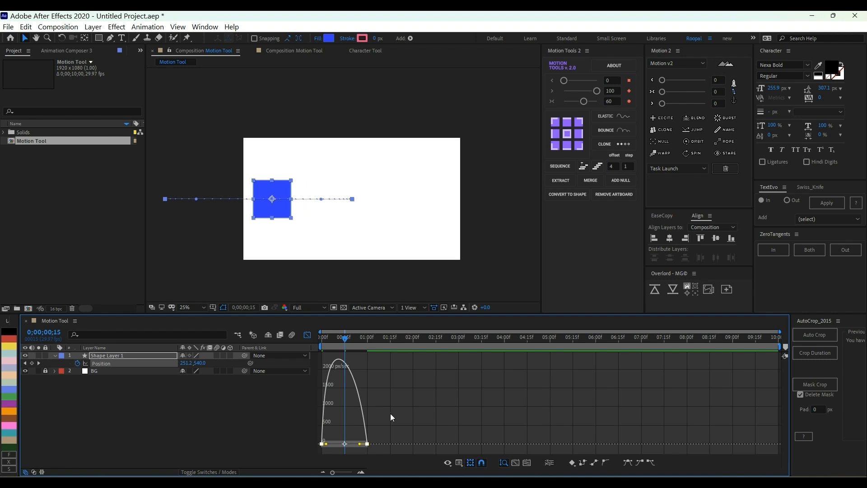
# Try the second Motion Tools 2 easing value of 100 on both Position keyframes and undo it.
pyautogui.moveTo(395, 432); pyautogui.dragTo(276, 461)
pyautogui.click(597, 91)
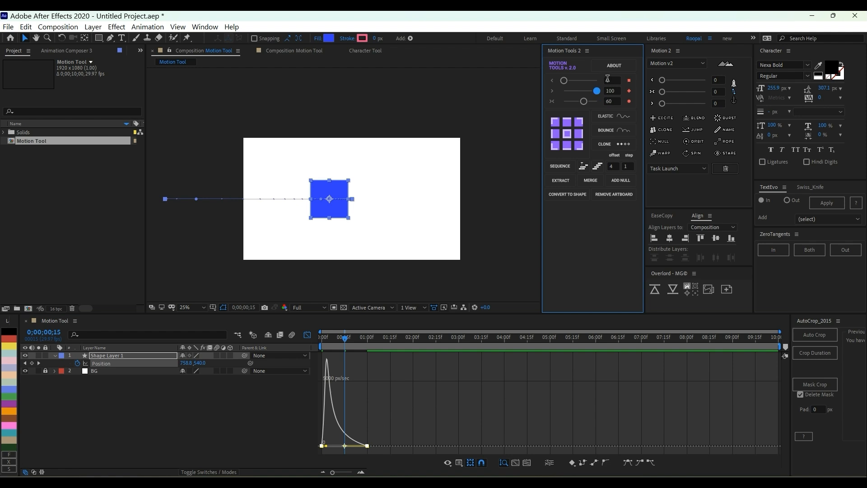
pyautogui.hotkey('ctrl', 'z')
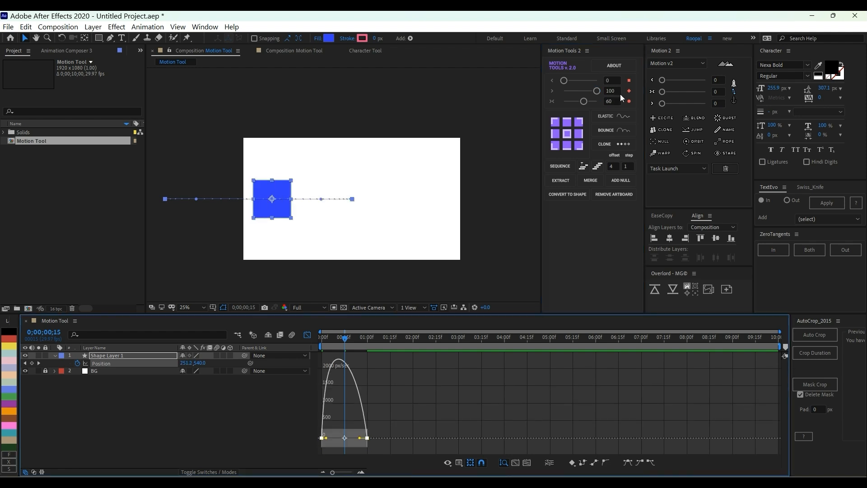
# Apply the first Motion Tools 2 easing value of 100 to both Position keyframes and preview the motion from the start.
pyautogui.moveTo(564, 82); pyautogui.dragTo(597, 80)
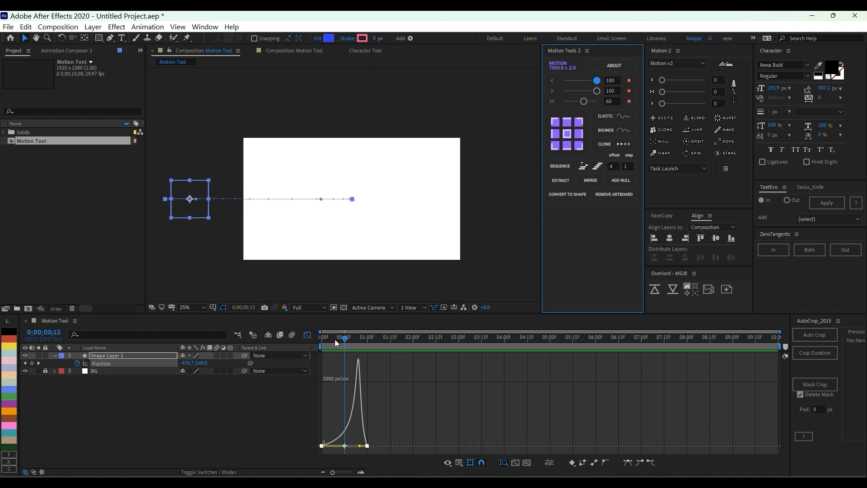
pyautogui.moveTo(337, 338); pyautogui.dragTo(321, 341)
pyautogui.press('space')
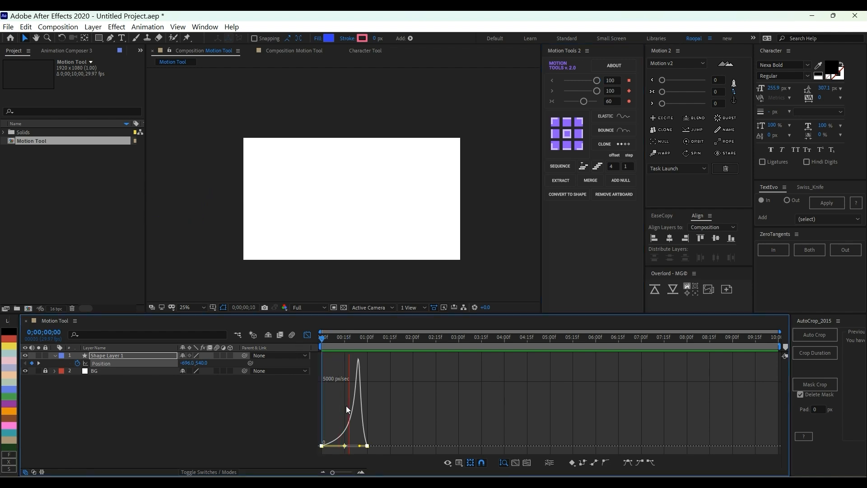
pyautogui.press('space')
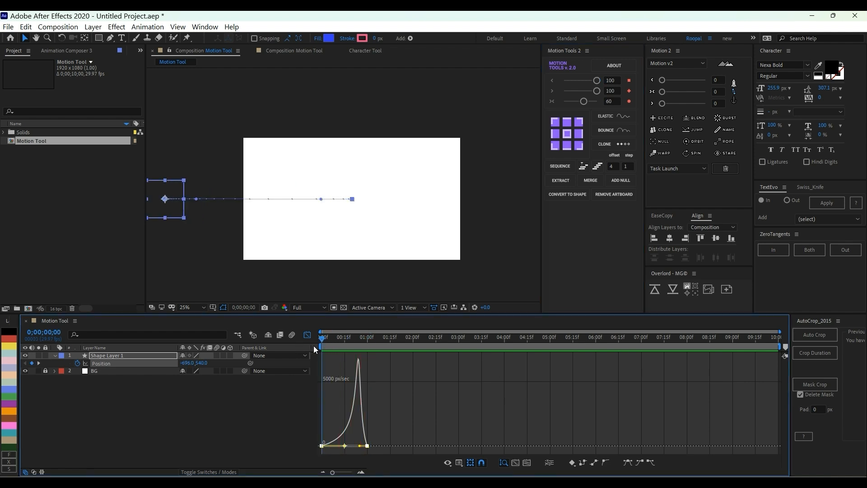
# Switch the timeline from the speed graph to layer bars and time-reverse both Position keyframes.
pyautogui.hotkey('shift', 'F3')
pyautogui.press('space')
pyautogui.press('space')
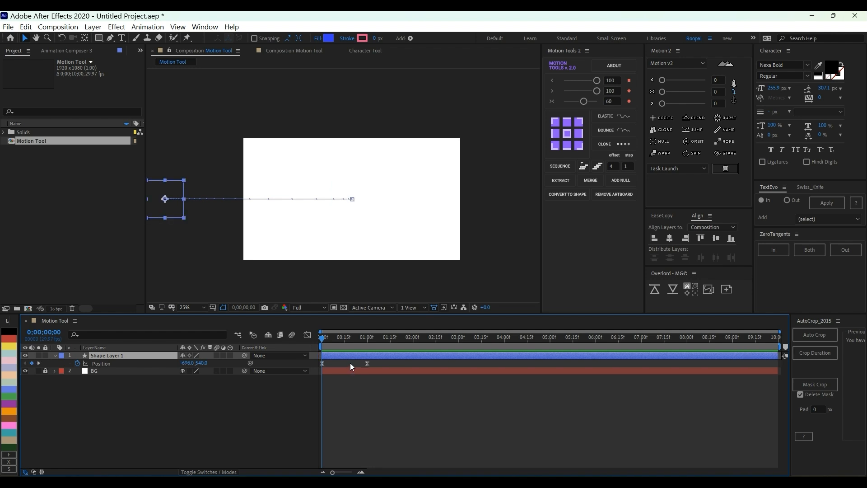
pyautogui.moveTo(375, 361); pyautogui.dragTo(312, 368)
pyautogui.rightClick(367, 362)
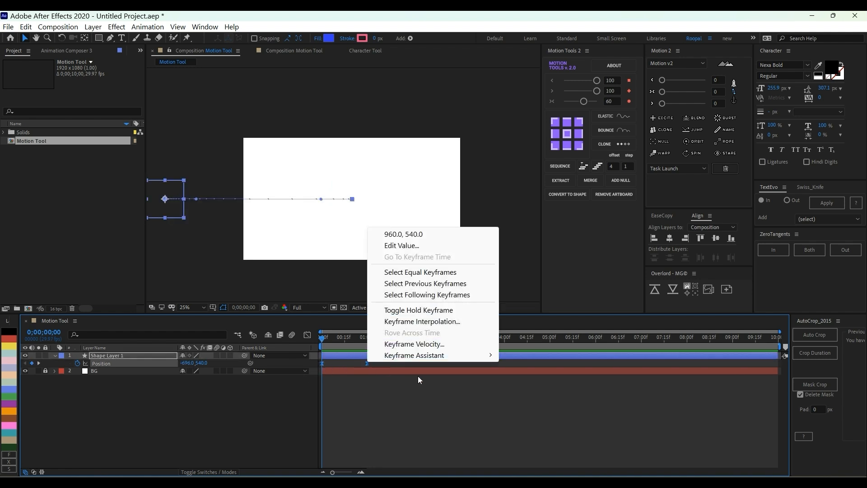
pyautogui.moveTo(432, 355)
pyautogui.click(543, 457)
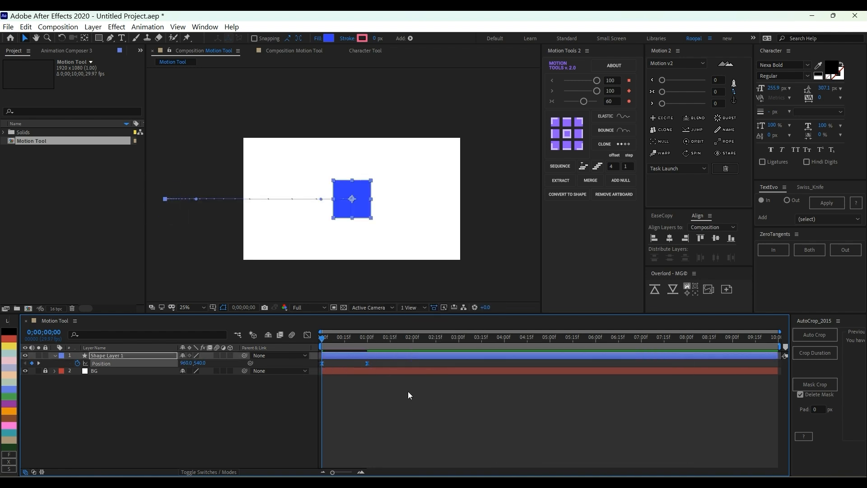
# Scrub and preview the square's reversed motion.
pyautogui.click(408, 391)
pyautogui.moveTo(322, 337); pyautogui.dragTo(355, 339)
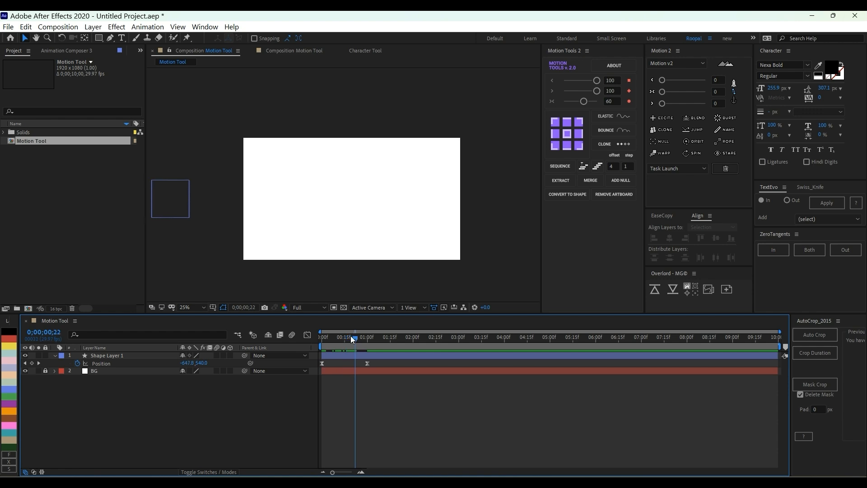
pyautogui.press('Home')
pyautogui.press('space')
pyautogui.press('space')
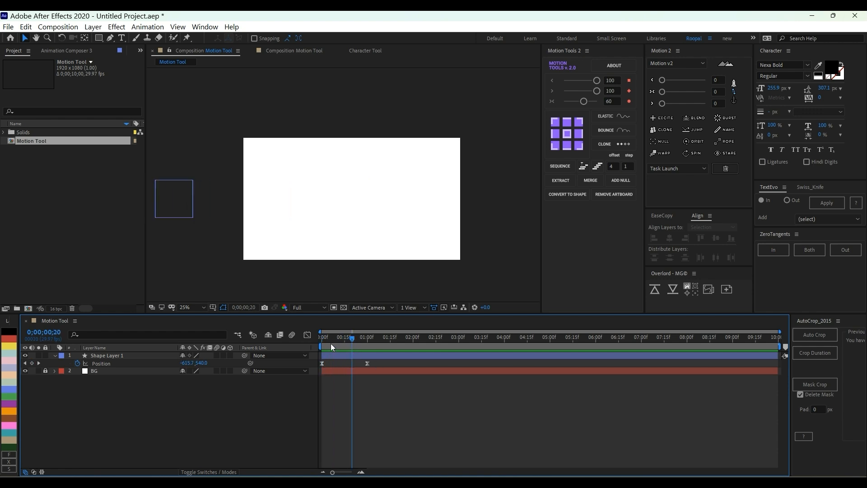
# Show the Position speed graph, select both keyframes and apply Easy Ease to them.
pyautogui.click(370, 363)
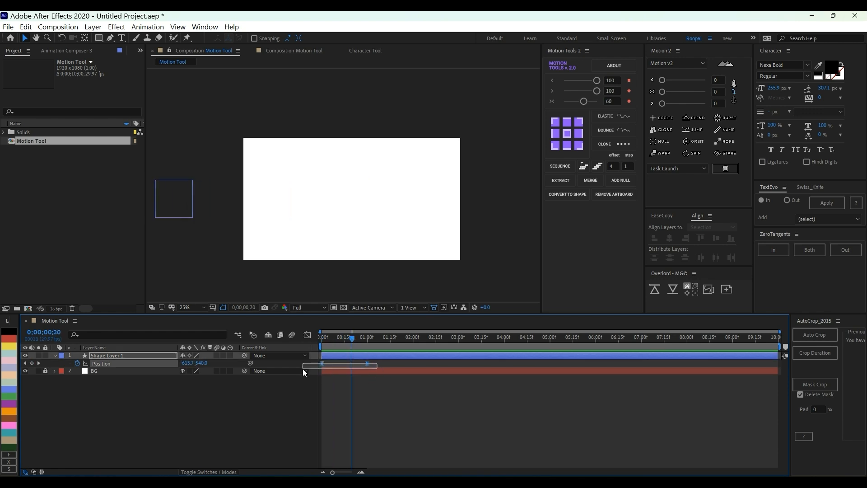
pyautogui.click(307, 334)
pyautogui.press('Home')
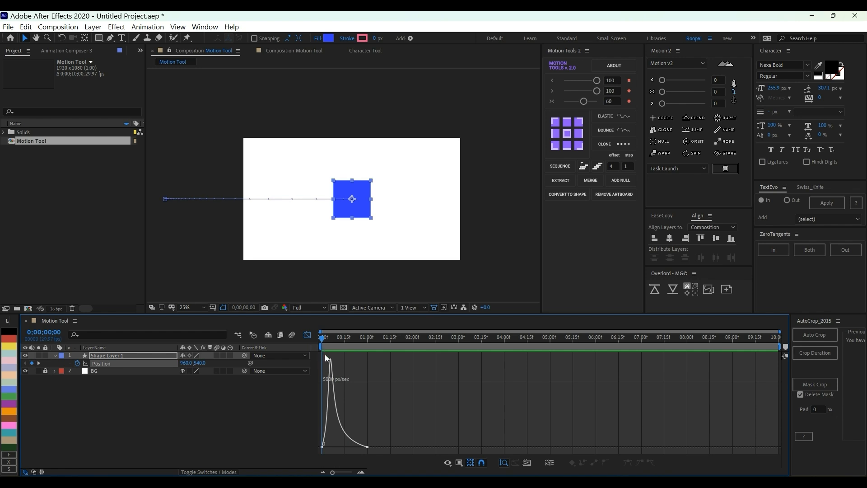
pyautogui.moveTo(400, 432); pyautogui.dragTo(320, 452)
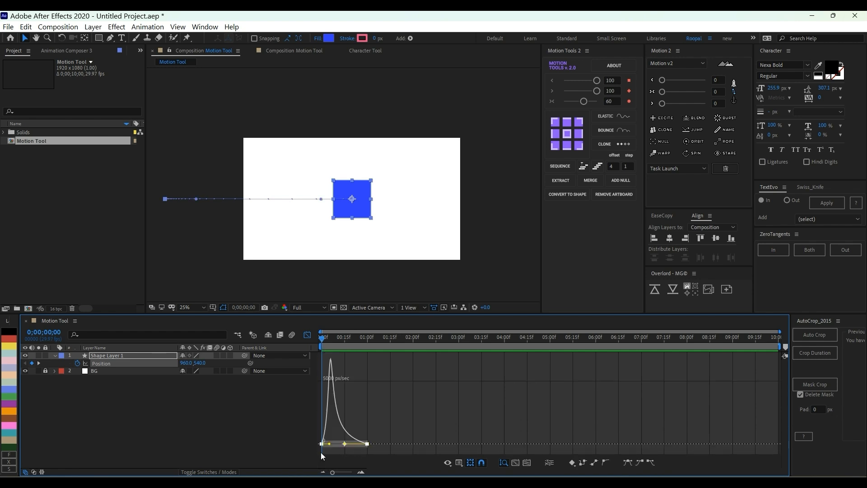
pyautogui.press('F9')
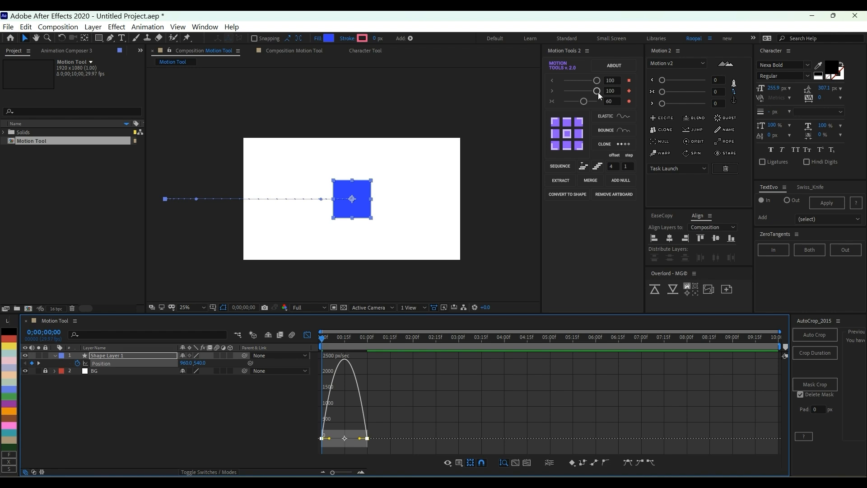
# Try the second Motion Tools 2 easing value at 0 and the first at 100 on both Position keyframes, previewing the motion.
pyautogui.moveTo(597, 92); pyautogui.dragTo(558, 94)
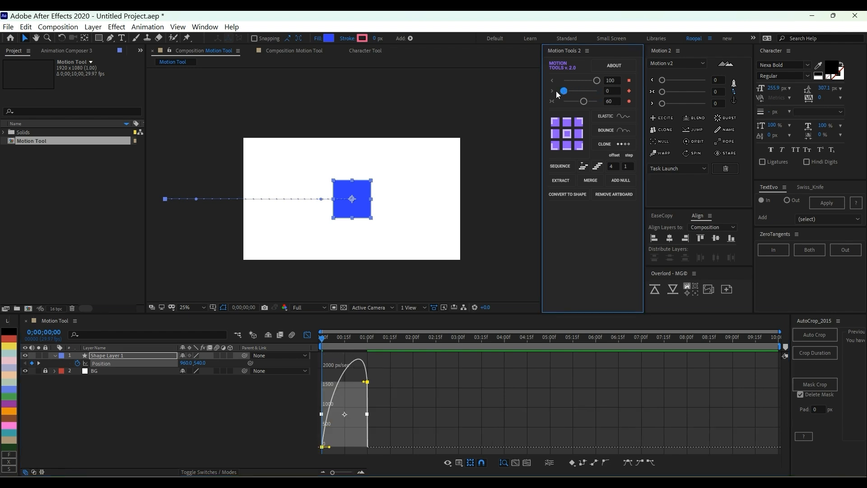
pyautogui.click(596, 81)
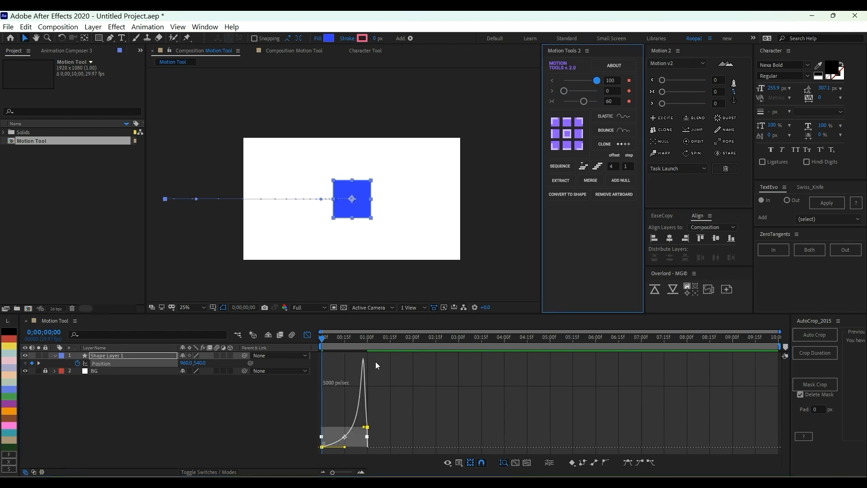
pyautogui.click(420, 412)
pyautogui.press('space')
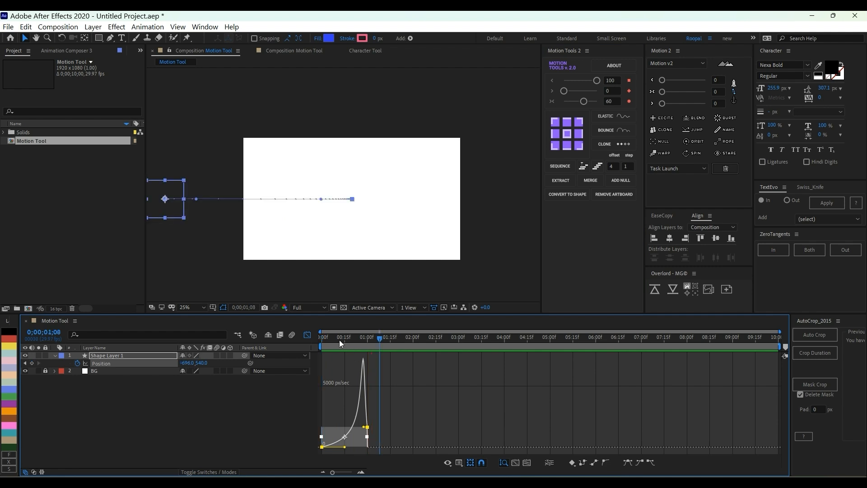
# Set the second Motion Tools 2 easing value to 100 and apply the third easing value of 100 to both Position keyframes.
pyautogui.click(597, 92)
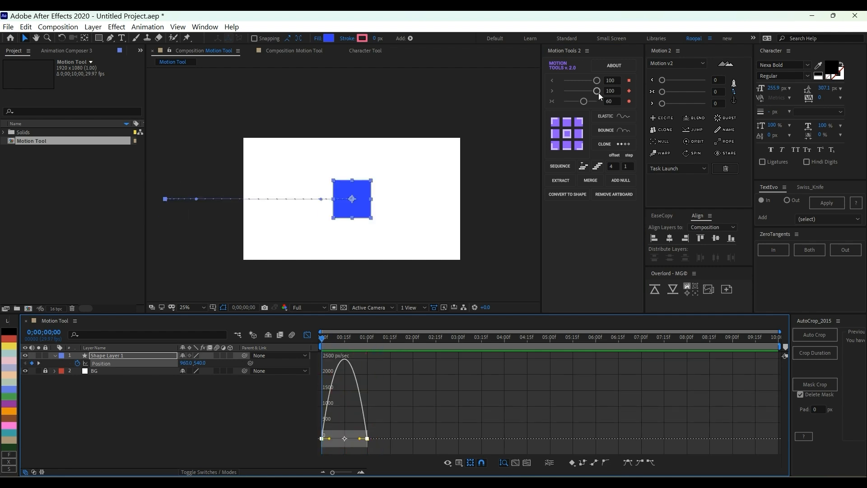
pyautogui.moveTo(404, 412); pyautogui.dragTo(294, 465)
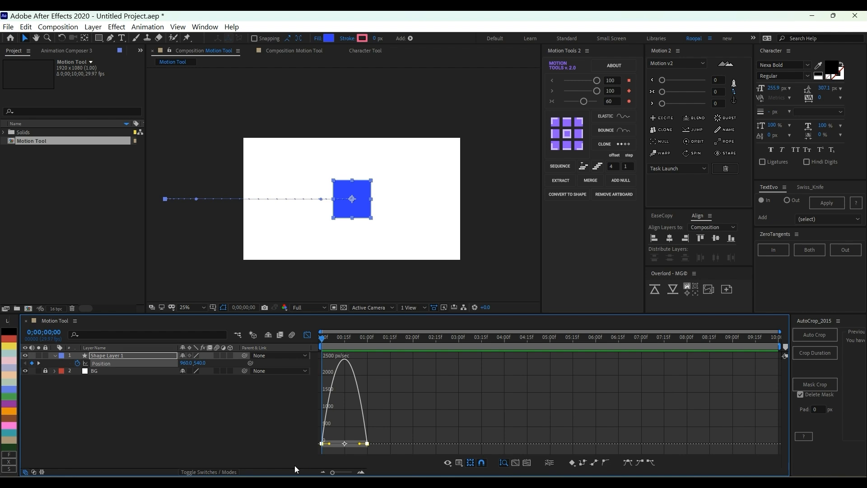
pyautogui.scroll(3, 352, 417)
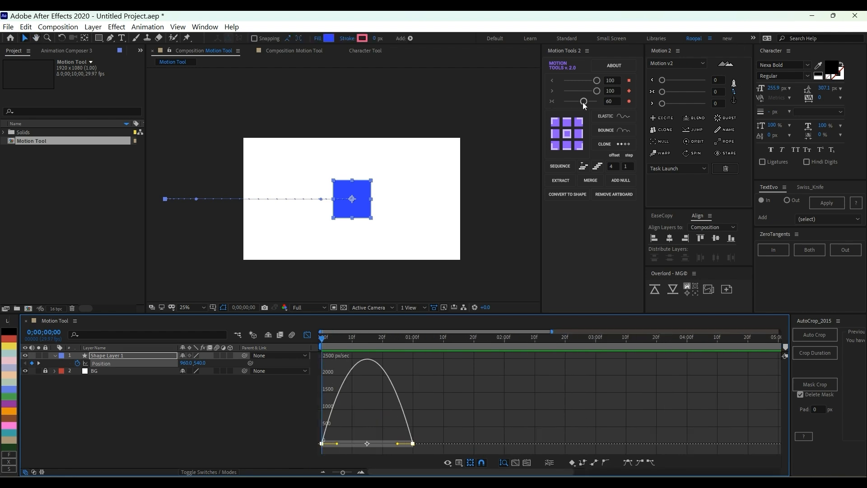
pyautogui.moveTo(582, 102); pyautogui.dragTo(624, 106)
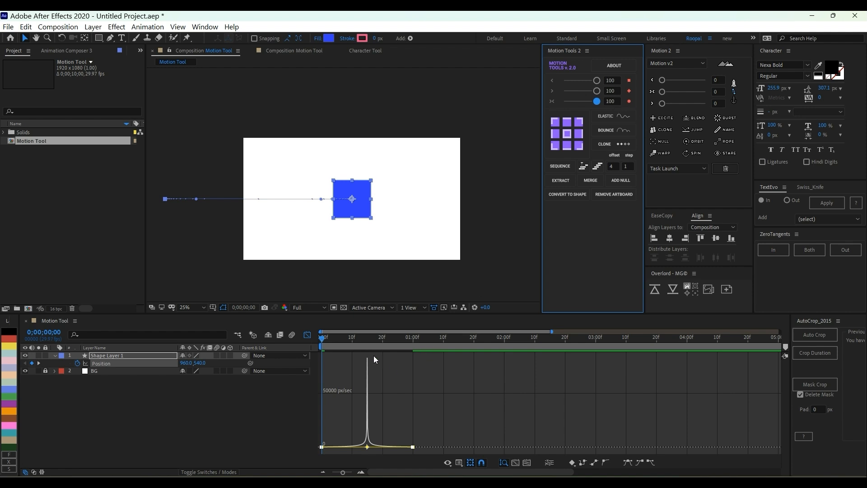
pyautogui.moveTo(364, 337); pyautogui.dragTo(300, 352)
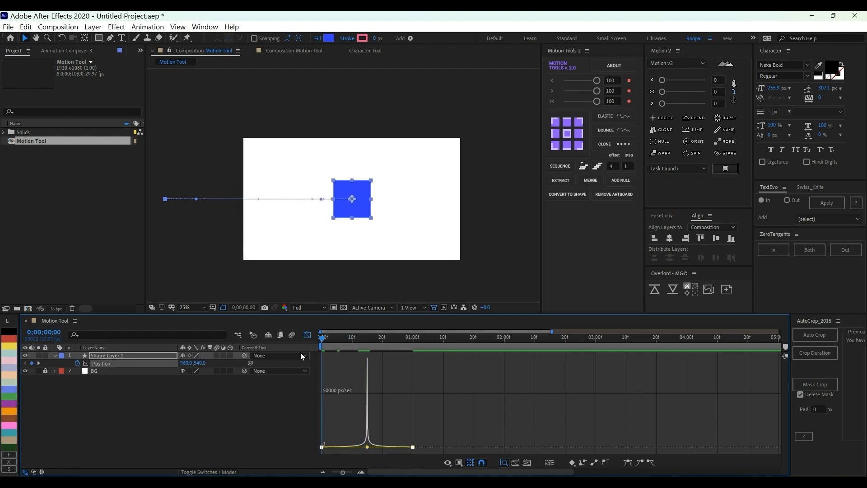
# Reposition the square to 344, 240 at the start and to 1504, 704 at 0;00;01;00.
pyautogui.moveTo(331, 426); pyautogui.dragTo(418, 452)
pyautogui.moveTo(353, 209); pyautogui.dragTo(290, 164)
pyautogui.moveTo(322, 337); pyautogui.dragTo(413, 340)
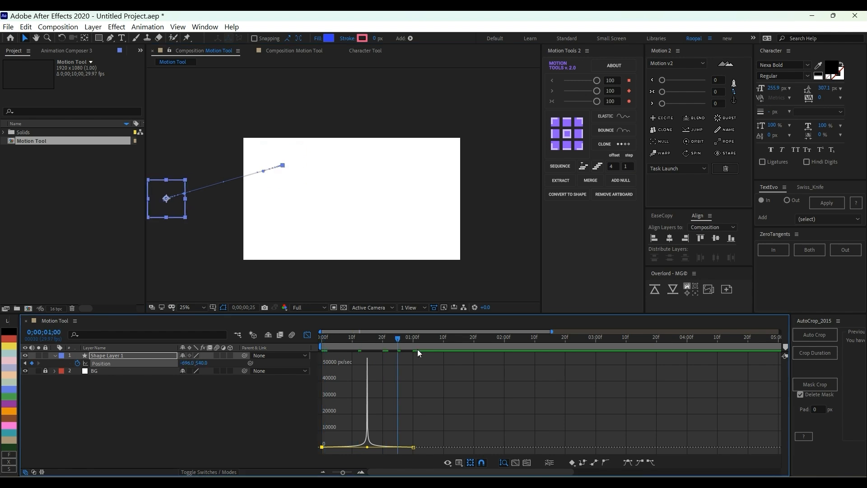
pyautogui.moveTo(170, 208); pyautogui.dragTo(416, 222)
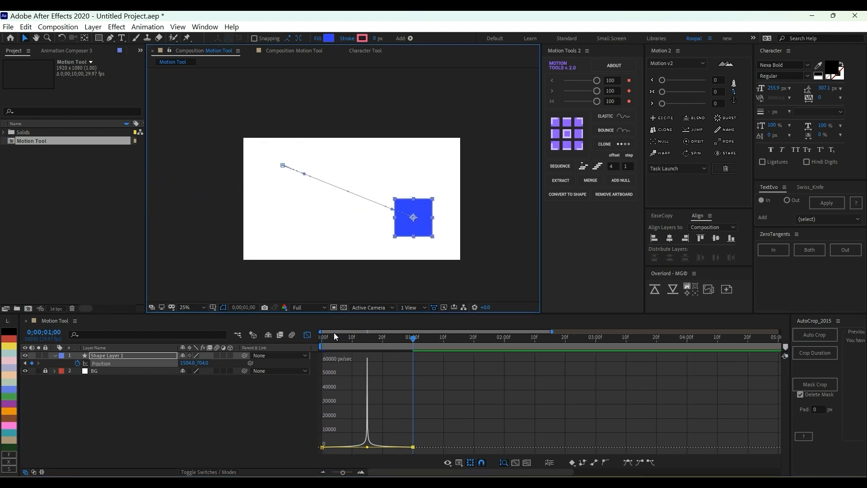
# Examine the frame spacing along the square's motion path up close and preview the diagonal motion from the start.
pyautogui.moveTo(334, 336); pyautogui.dragTo(392, 351)
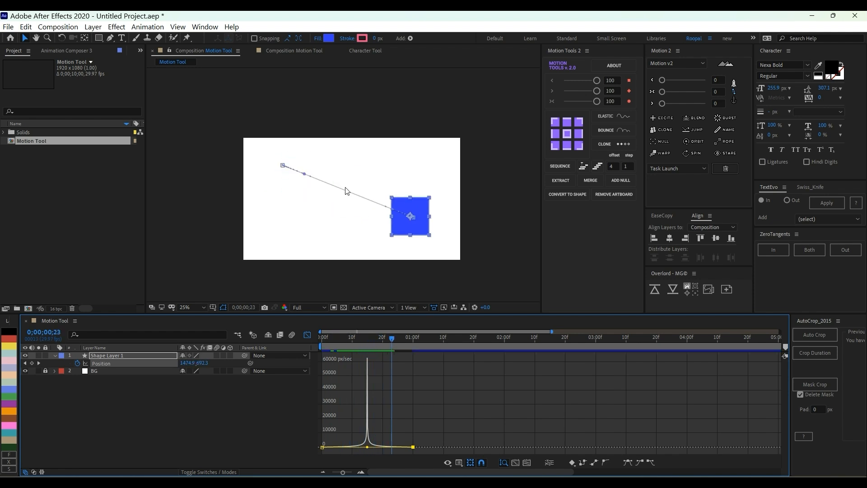
pyautogui.scroll(2, 348, 192)
pyautogui.scroll(2, 339, 187)
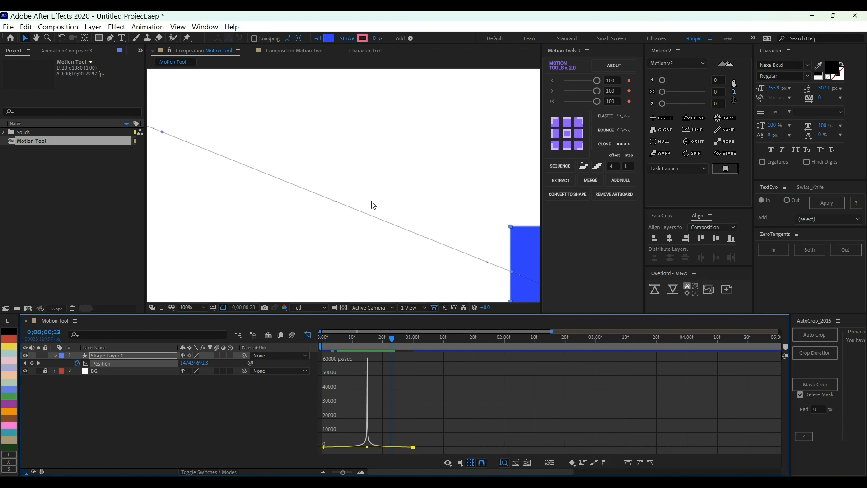
pyautogui.scroll(-2, 346, 203)
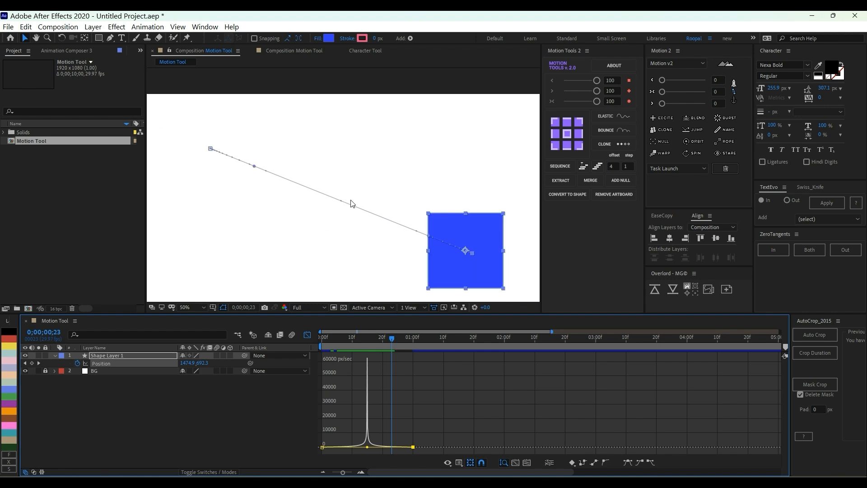
pyautogui.scroll(5, 198, 151)
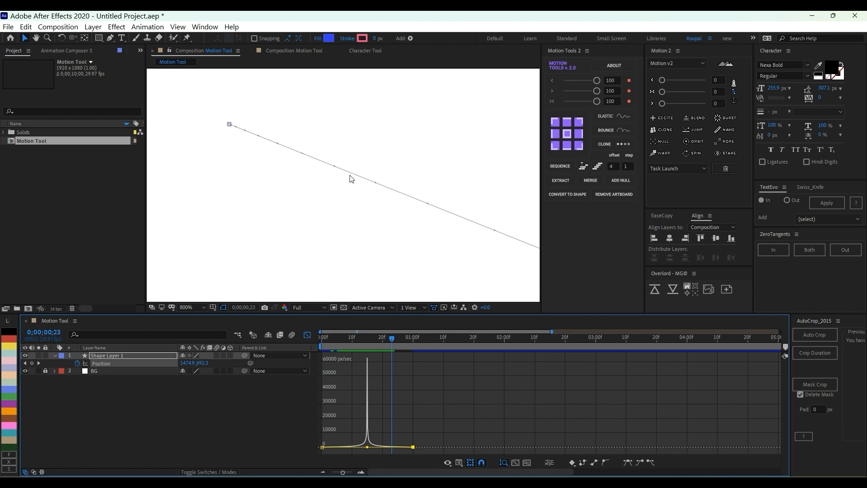
pyautogui.scroll(-3, 350, 180)
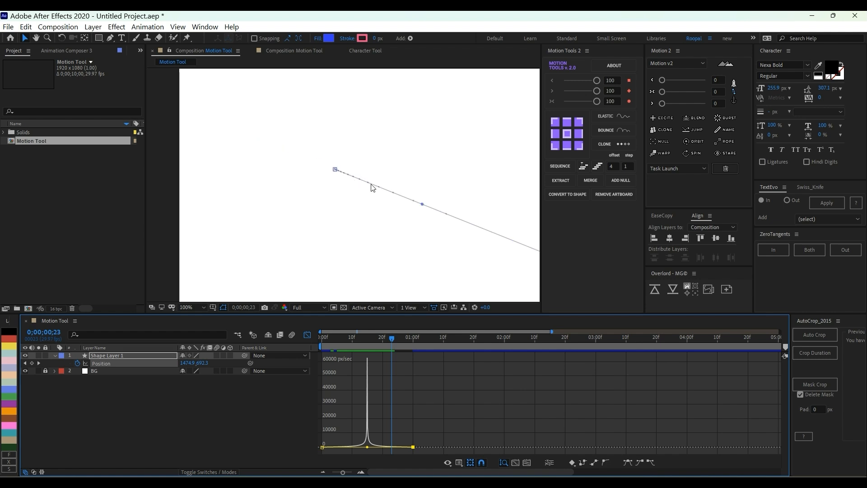
pyautogui.moveTo(472, 228); pyautogui.dragTo(184, 113)
pyautogui.moveTo(365, 192); pyautogui.dragTo(87, 130)
pyautogui.press('v')
pyautogui.scroll(2, 285, 185)
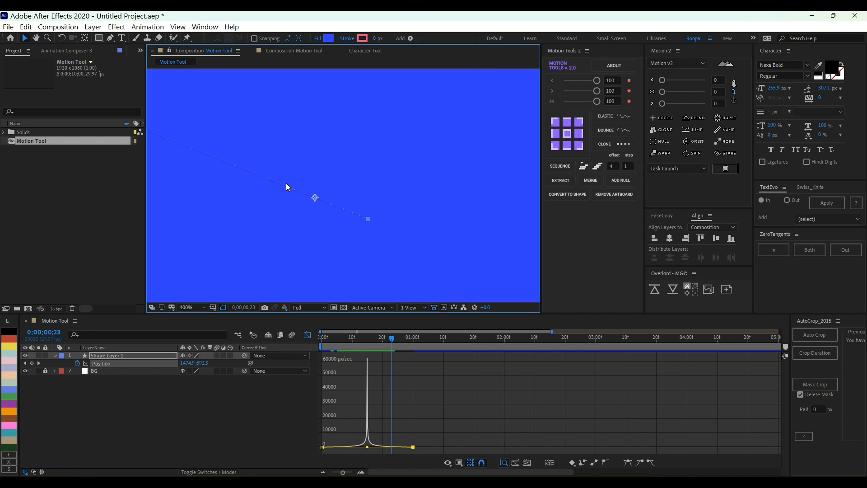
pyautogui.scroll(-4, 349, 193)
pyautogui.moveTo(369, 189); pyautogui.dragTo(404, 207)
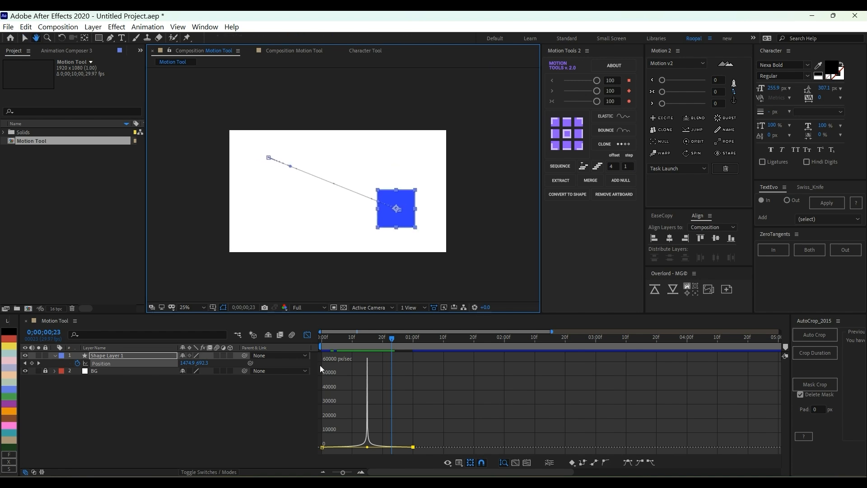
pyautogui.click(324, 339)
pyautogui.press('space')
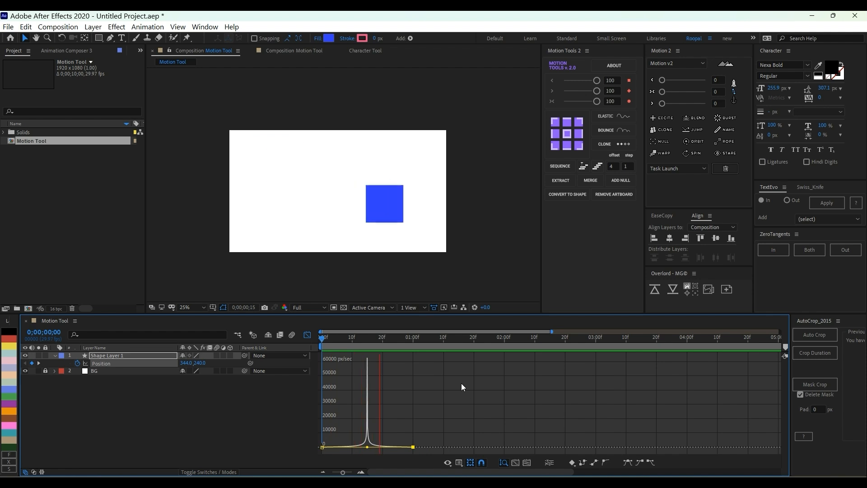
# Apply the third Motion Tools 2 easing value at 50 to both Position keyframes and preview the motion from the start.
pyautogui.press('space')
pyautogui.moveTo(466, 419); pyautogui.dragTo(299, 456)
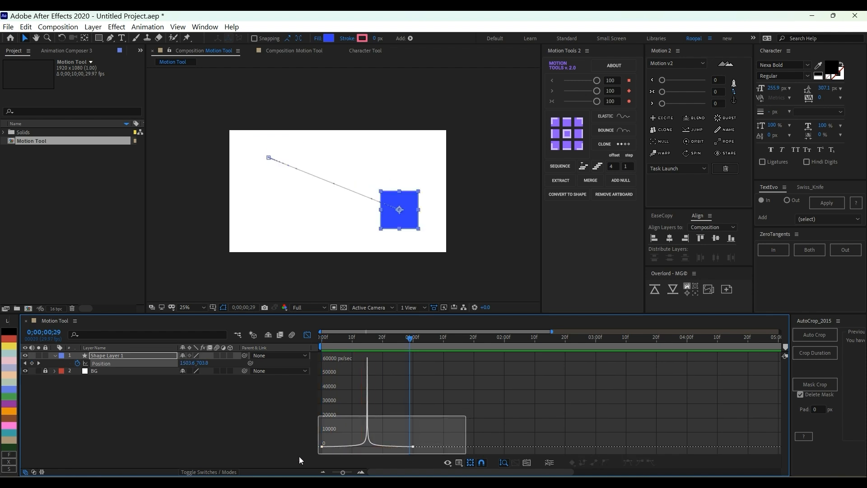
pyautogui.click(616, 102)
pyautogui.write('50')
pyautogui.press('Return')
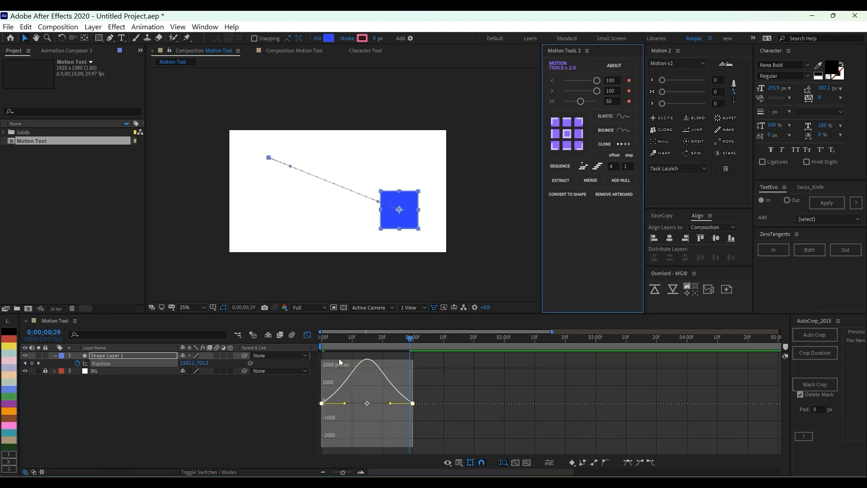
pyautogui.moveTo(334, 335); pyautogui.dragTo(321, 336)
pyautogui.press('space')
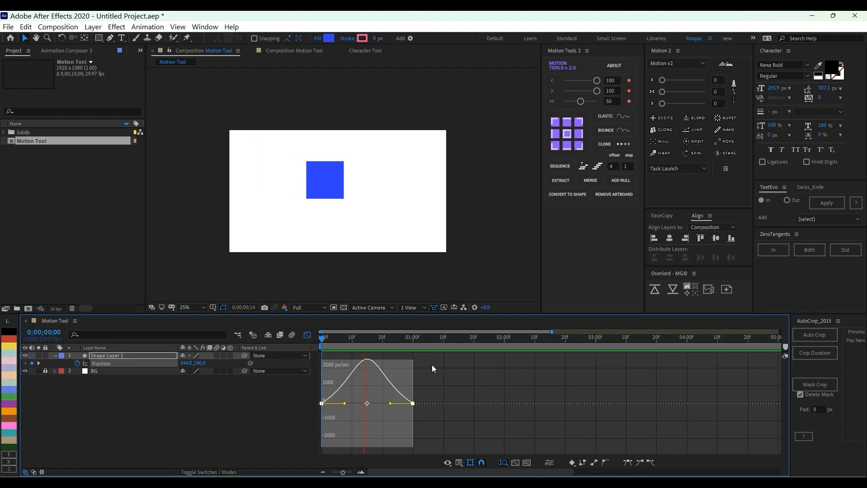
pyautogui.press('space')
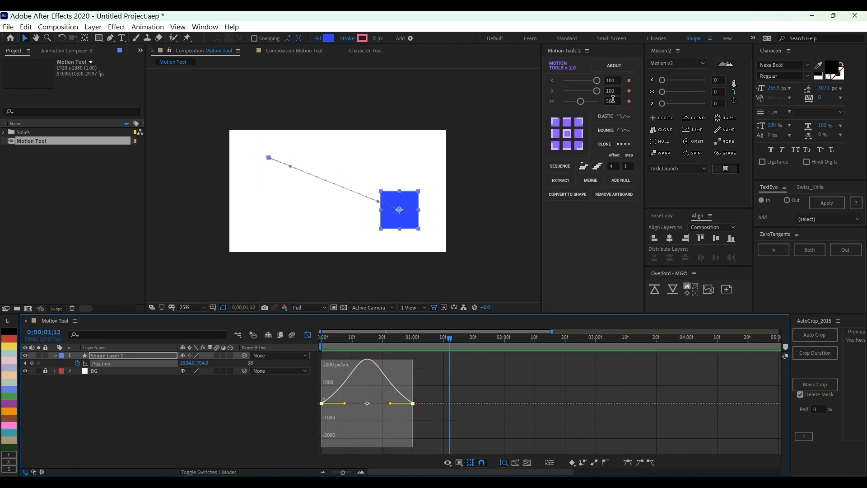
# Raise the third Motion Tools 2 easing value to 70 on both Position keyframes and preview the motion.
pyautogui.click(612, 101)
pyautogui.press('Return')
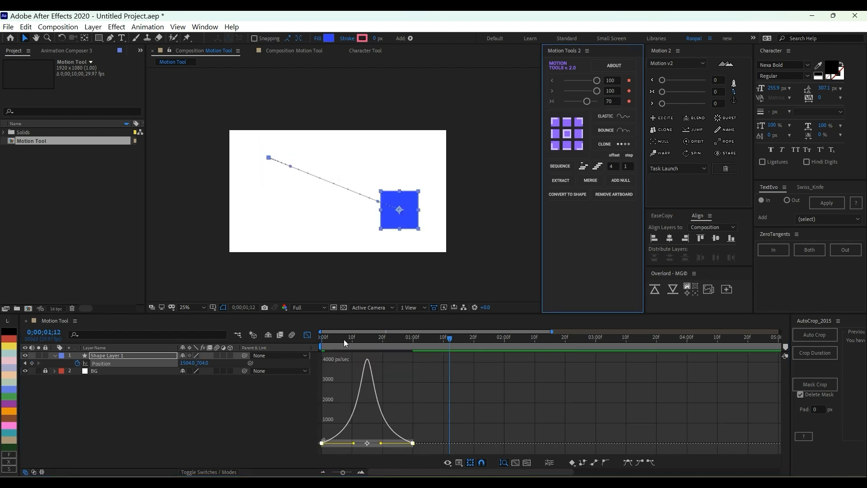
pyautogui.click(345, 356)
pyautogui.press('space')
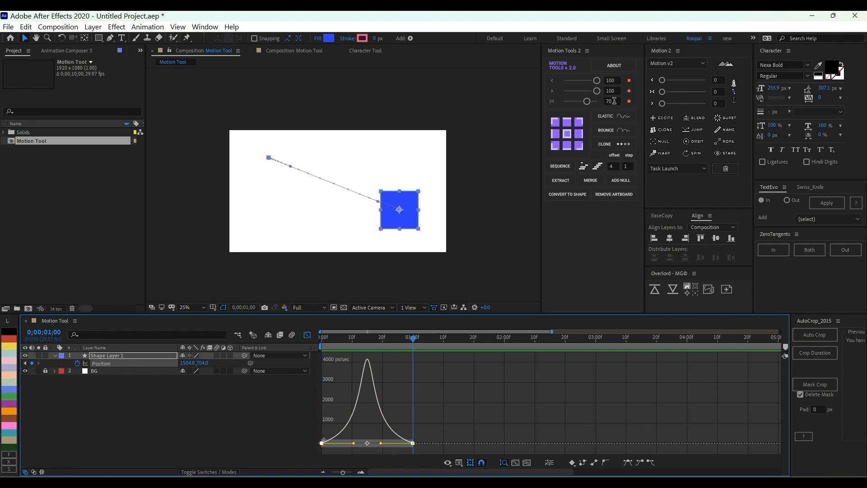
# Set the third Motion Tools 2 easing value to 90 for both Position keyframes and play the motion from the start.
pyautogui.click(613, 100)
pyautogui.write('90')
pyautogui.press('Return')
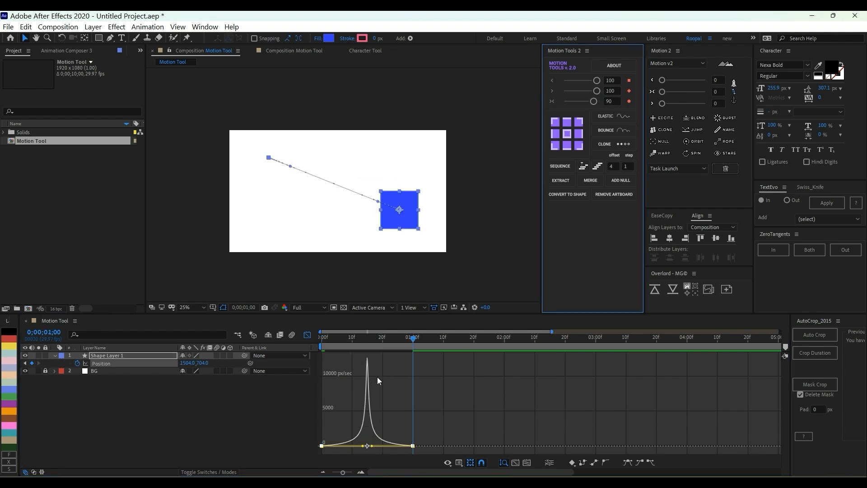
pyautogui.moveTo(332, 340); pyautogui.dragTo(326, 361)
pyautogui.press('space')
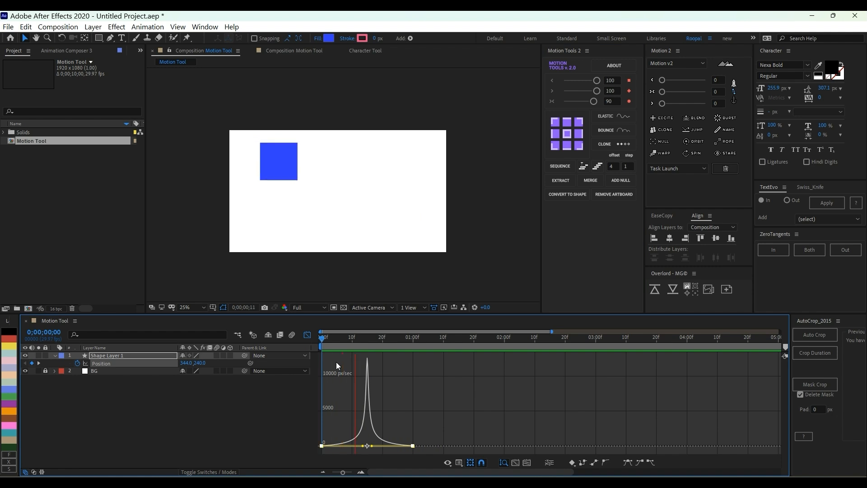
pyautogui.press('space')
# Reset both Position keyframes to Easy Ease, apply the second Motion Tools 2 easing value of 100, and preview the motion.
pyautogui.moveTo(455, 418)
pyautogui.mouseDown()
pyautogui.moveTo(366, 463)
pyautogui.moveTo(269, 459)
pyautogui.moveTo(289, 453)
pyautogui.mouseUp()
pyautogui.press('F9')
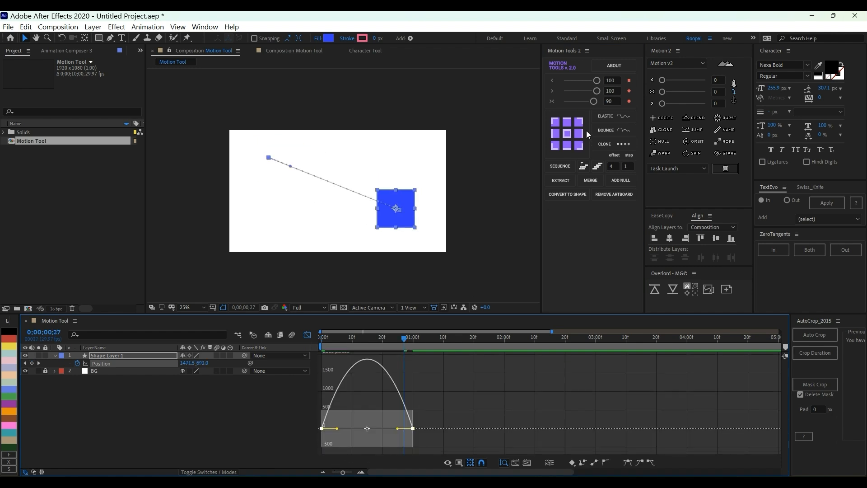
pyautogui.click(597, 90)
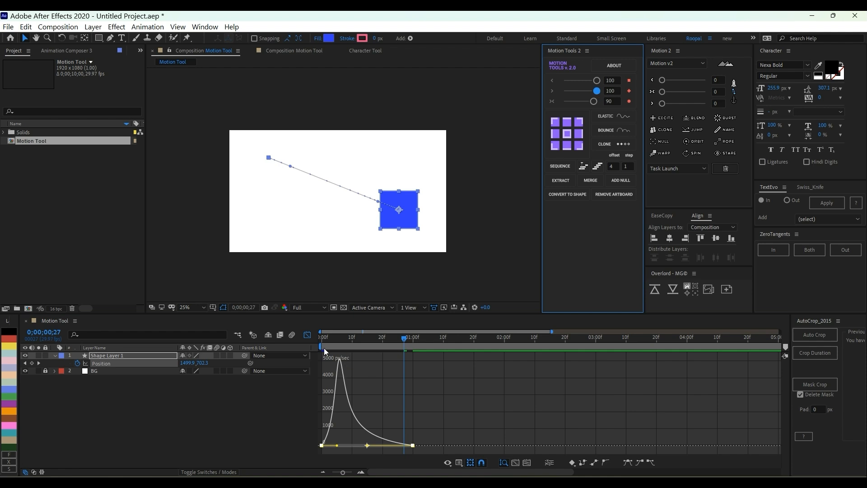
pyautogui.moveTo(324, 340); pyautogui.dragTo(269, 355)
pyautogui.press('space')
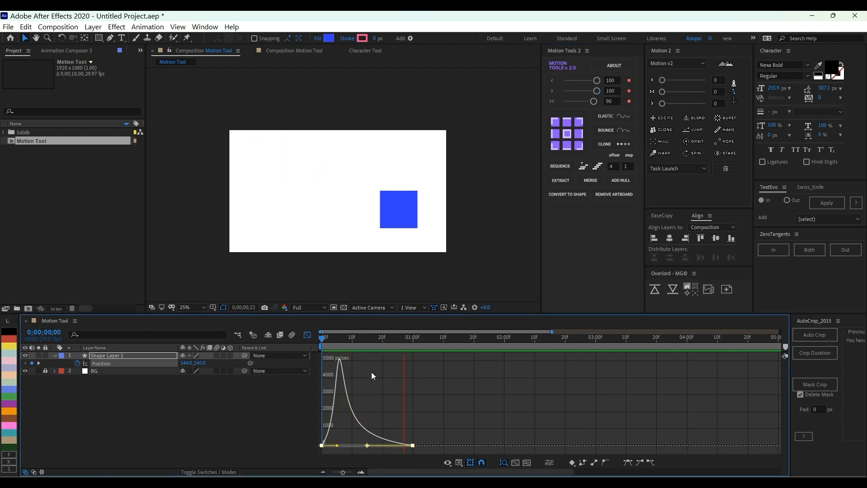
pyautogui.press('space')
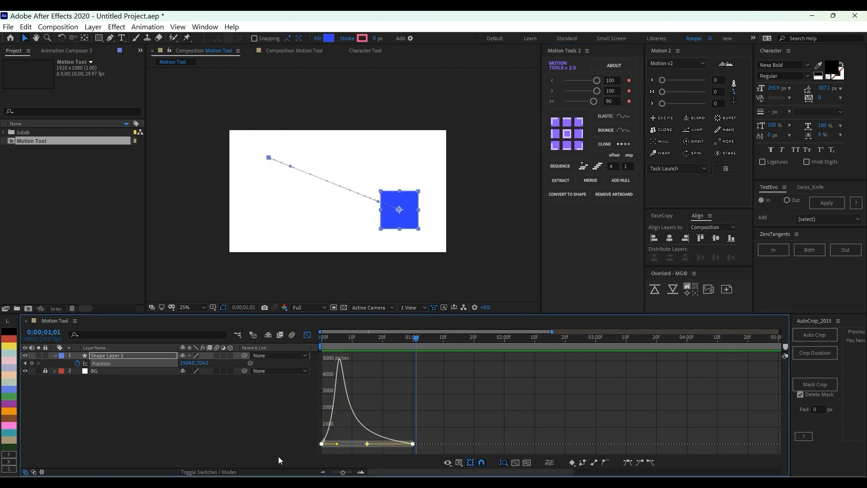
# Undo the second-value easing, apply the first Motion Tools 2 easing value of 100 to both Position keyframes, and preview the motion.
pyautogui.hotkey('ctrl', 'z')
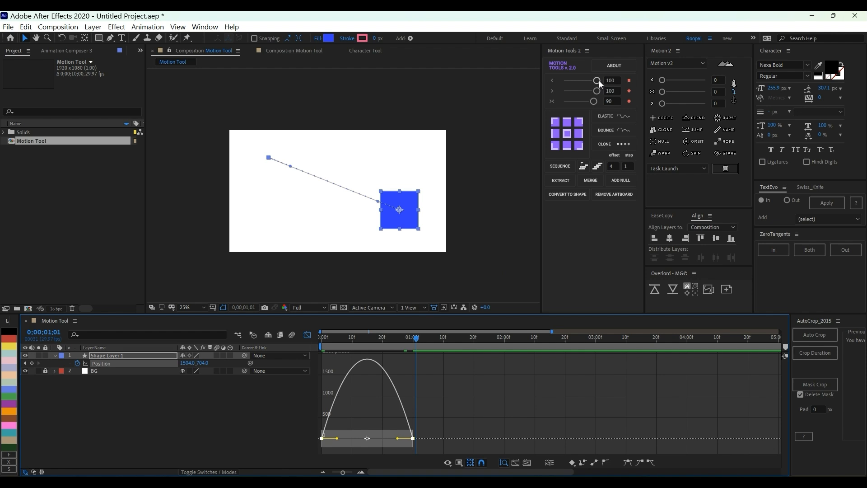
pyautogui.click(598, 80)
pyautogui.click(348, 374)
pyautogui.press('space')
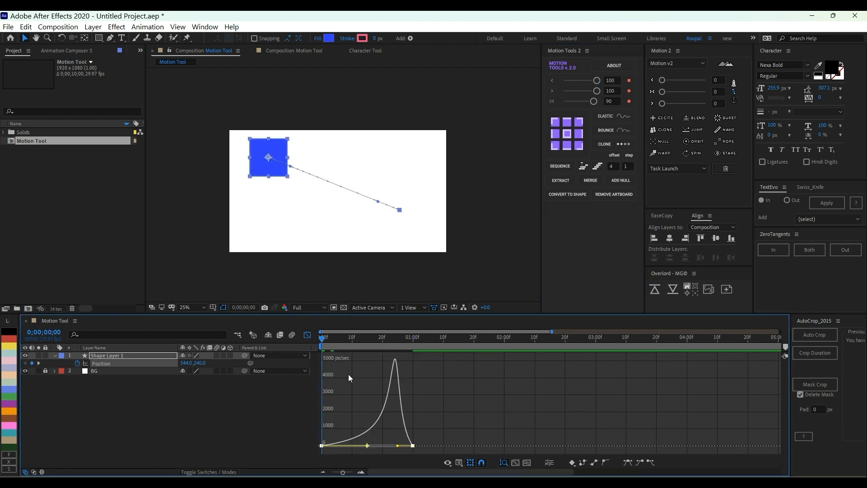
pyautogui.press('space')
# Reset both Position keyframes to Easy Ease, set the first Motion Tools 2 easing value to 70, and preview the motion.
pyautogui.moveTo(453, 411); pyautogui.dragTo(273, 458)
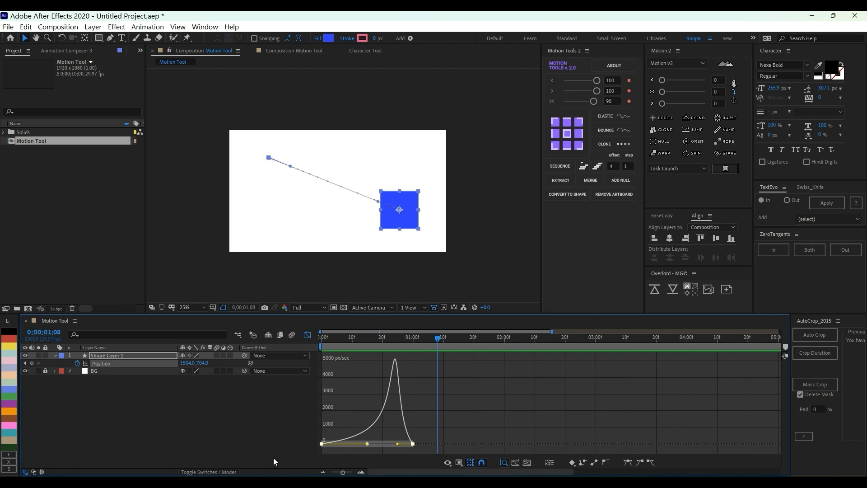
pyautogui.press('F9')
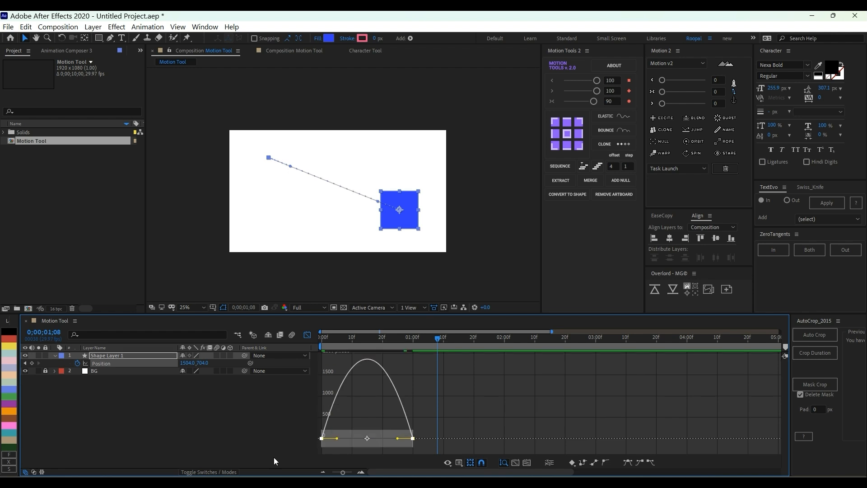
pyautogui.click(605, 80)
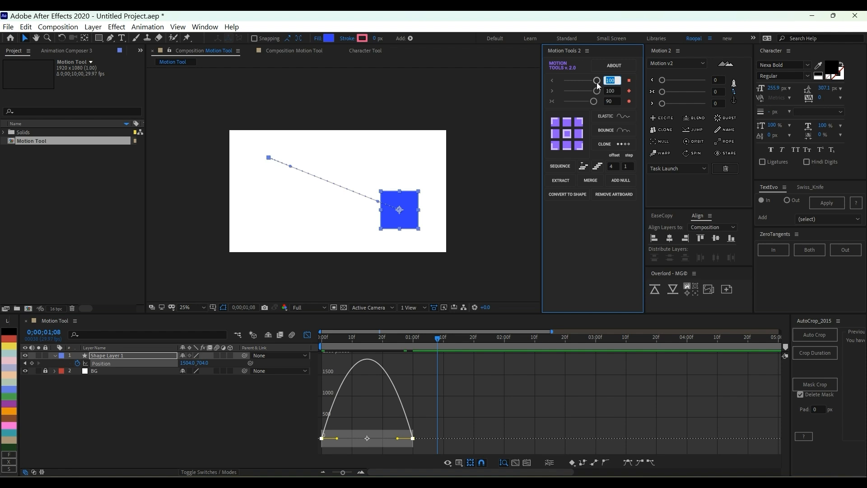
pyautogui.write('70')
pyautogui.press('Return')
pyautogui.click(322, 339)
pyautogui.press('space')
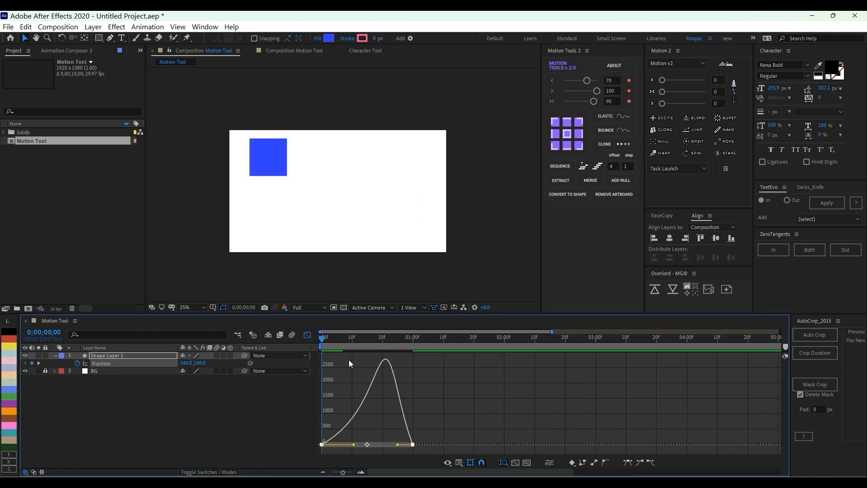
pyautogui.press('space')
# Try the first Motion Tools 2 easing value at 40 and 100, preview the motion, and undo back to Easy Ease.
pyautogui.moveTo(615, 80); pyautogui.dragTo(594, 77)
pyautogui.write('4')
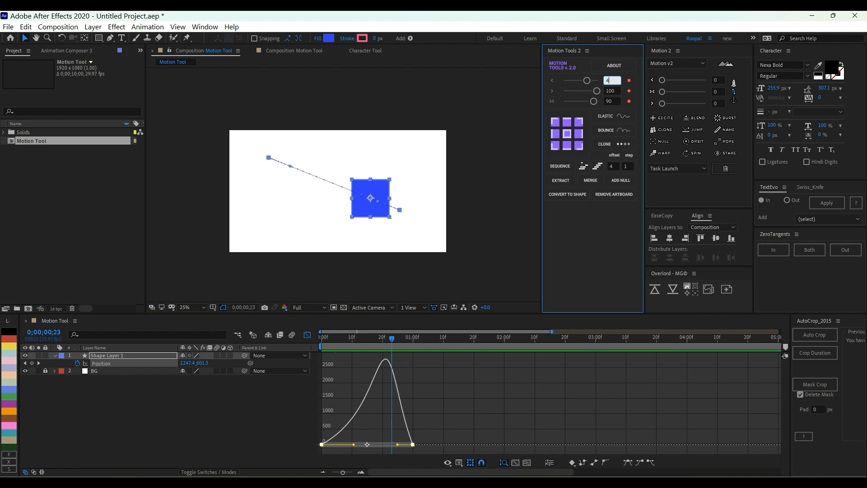
pyautogui.write('0.0')
pyautogui.press('Return')
pyautogui.moveTo(392, 338); pyautogui.dragTo(321, 338)
pyautogui.press('space')
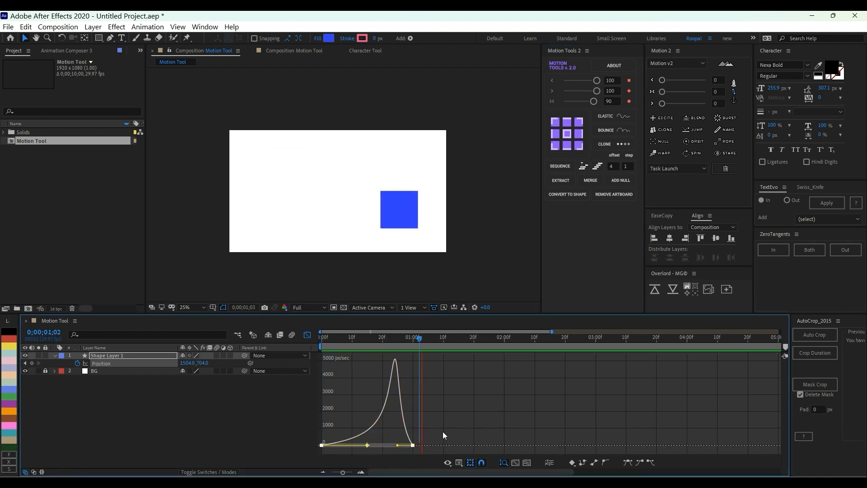
pyautogui.hotkey('ctrl', 'z')
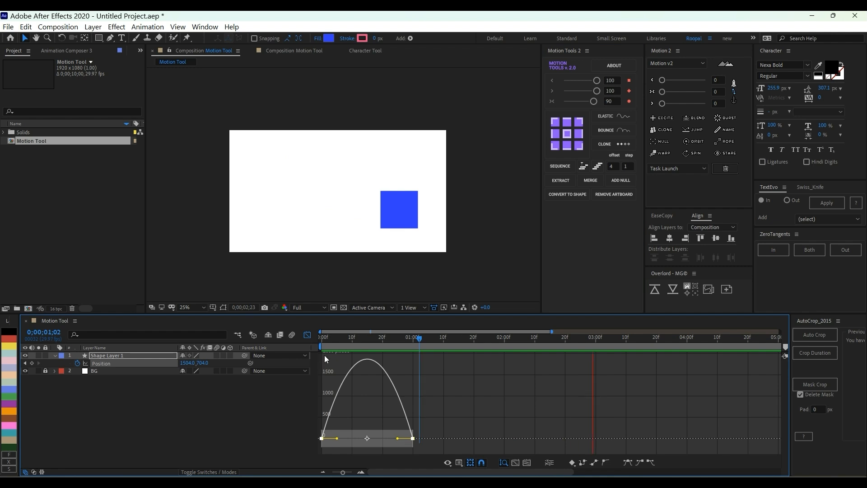
pyautogui.press('space')
# Set the second Motion Tools 2 easing value to 80 for both Position keyframes and preview the motion from the start.
pyautogui.click(321, 339)
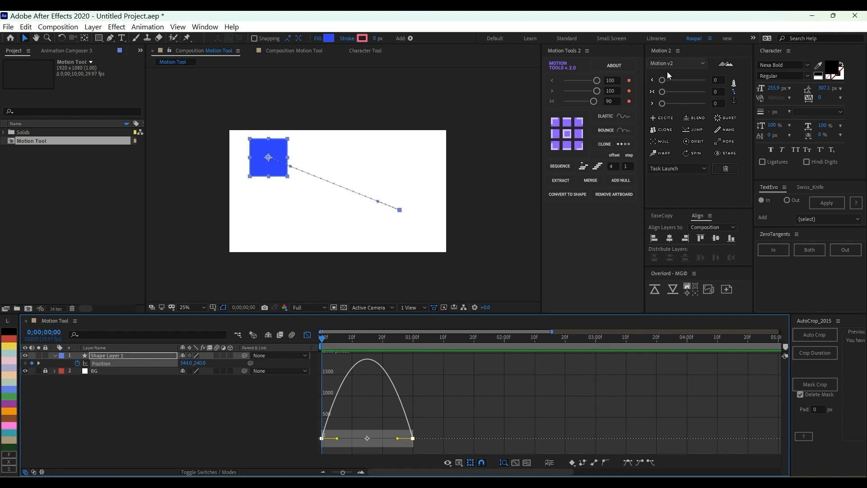
pyautogui.click(600, 91)
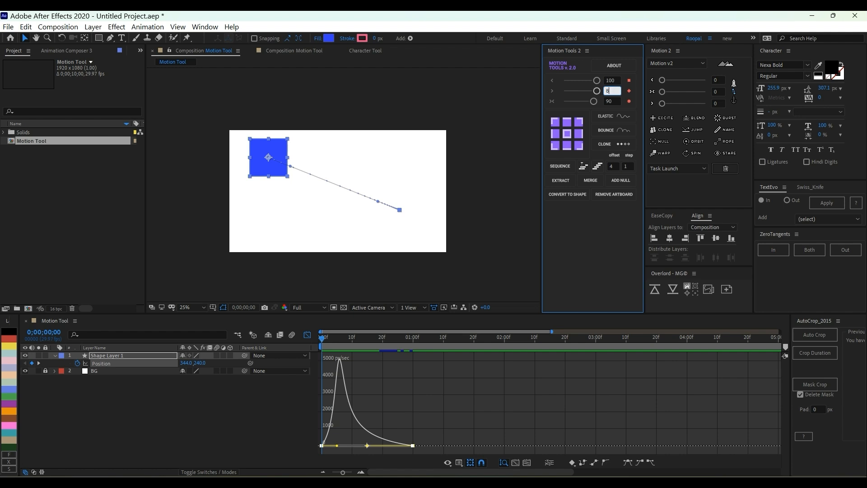
pyautogui.write('80')
pyautogui.press('Return')
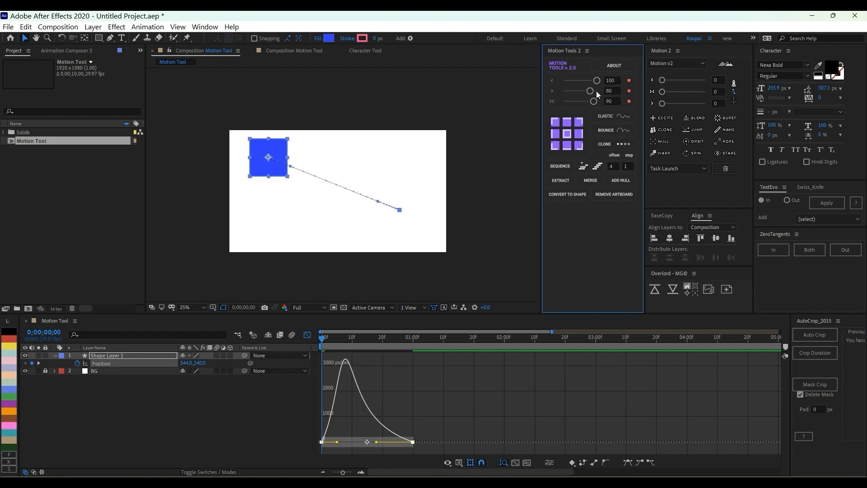
pyautogui.press('space')
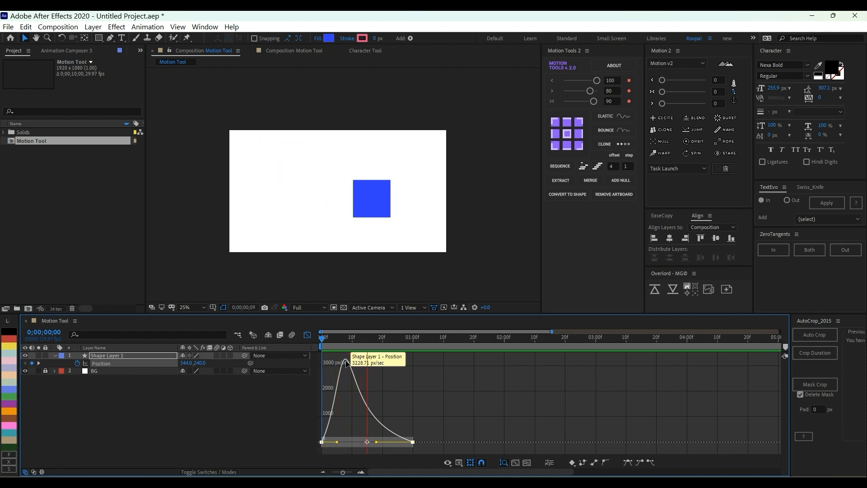
pyautogui.press('space')
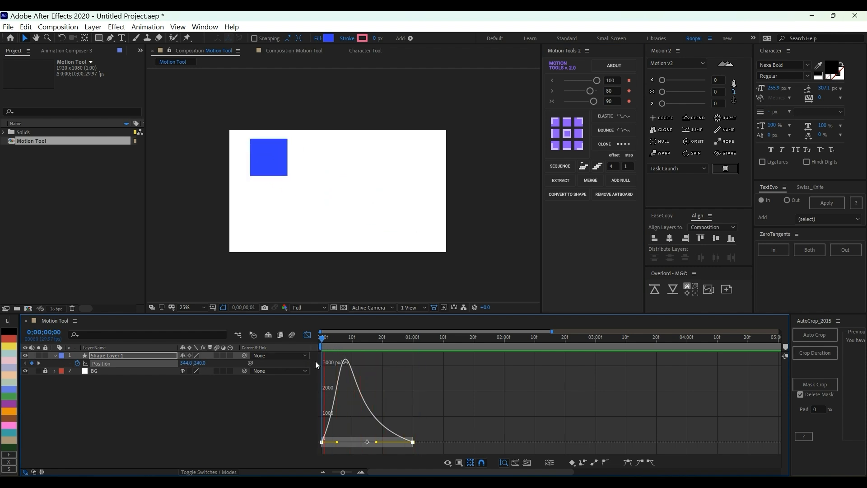
pyautogui.press('space')
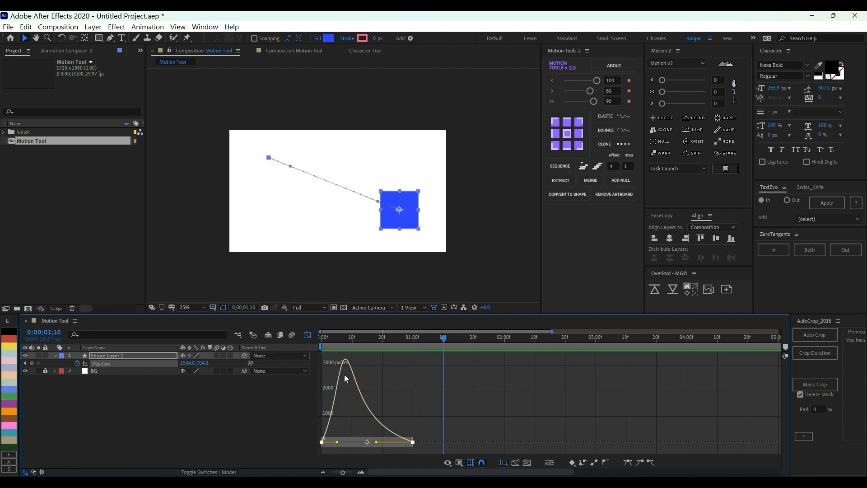
# Raise the second Motion Tools 2 easing value to 100 on both Position keyframes and preview the motion.
pyautogui.moveTo(590, 91); pyautogui.dragTo(633, 98)
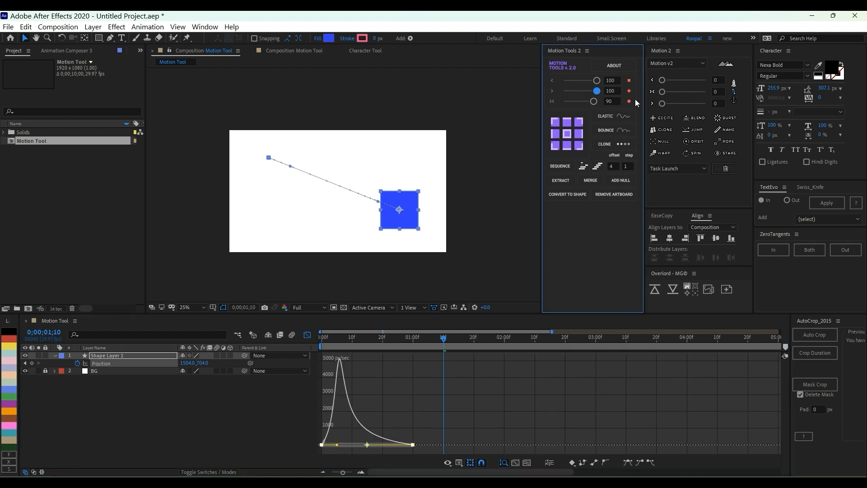
pyautogui.click(322, 340)
pyautogui.press('space')
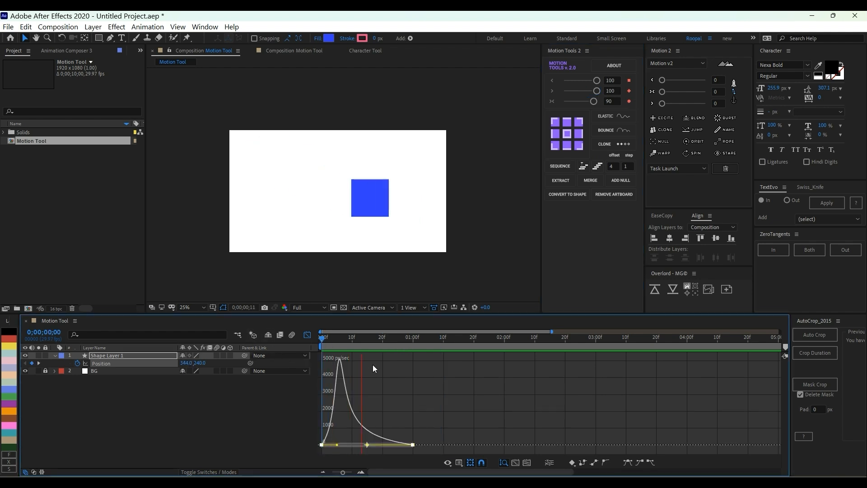
pyautogui.press('space')
# Pull the first Position keyframe's speed handle back onto its keyframe so the square starts at peak speed, and preview the motion.
pyautogui.moveTo(337, 435); pyautogui.dragTo(322, 446)
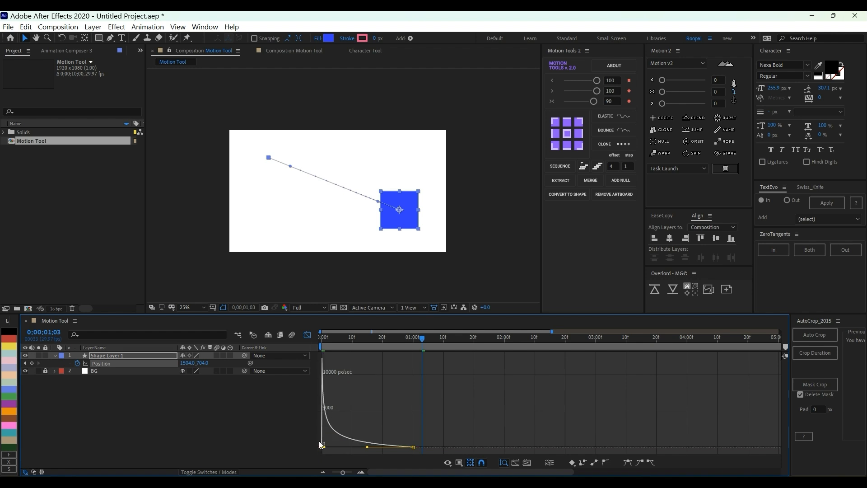
pyautogui.press('space')
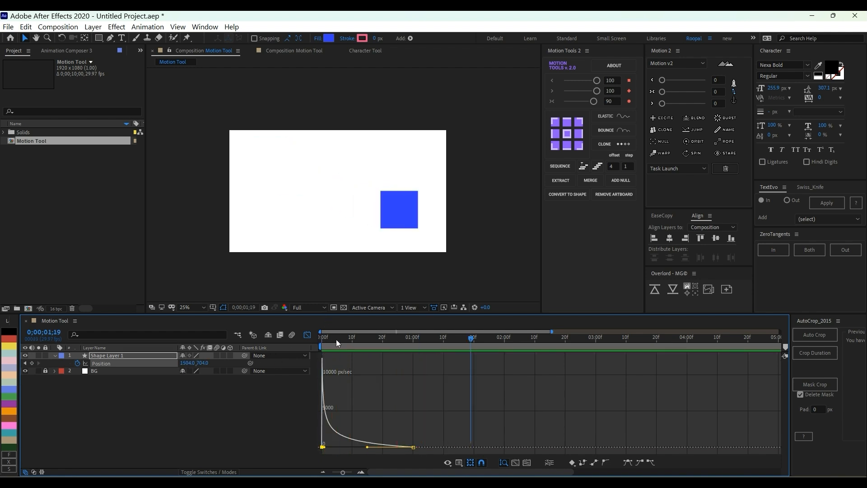
pyautogui.press('space')
pyautogui.press('space')
# Leave the graph view, remove all Position keyframes from the square, and center it horizontally and vertically in the composition.
pyautogui.click(307, 335)
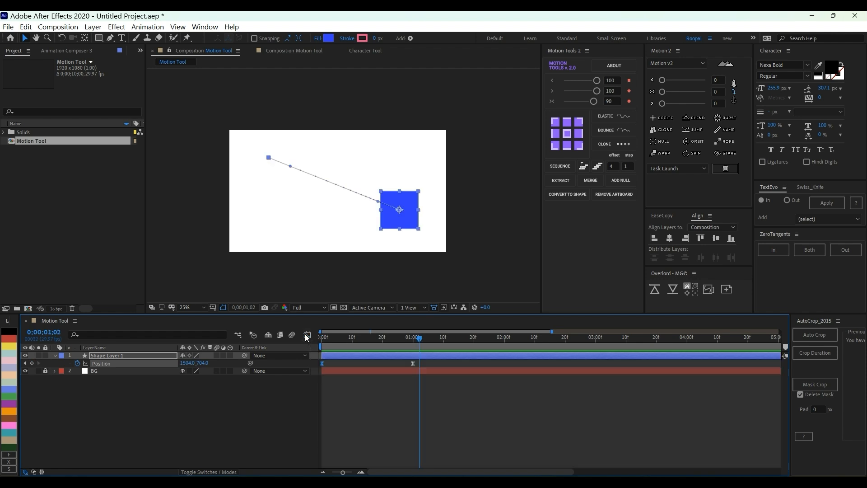
pyautogui.moveTo(429, 361); pyautogui.dragTo(294, 369)
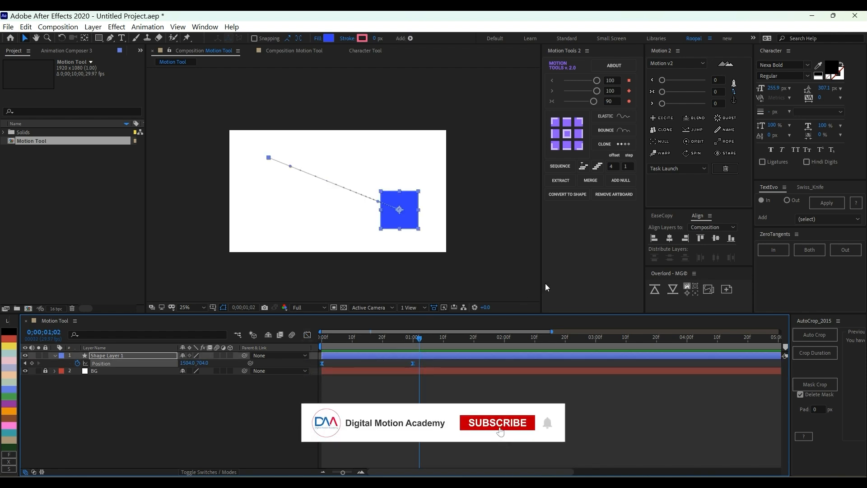
pyautogui.click(77, 363)
pyautogui.click(669, 239)
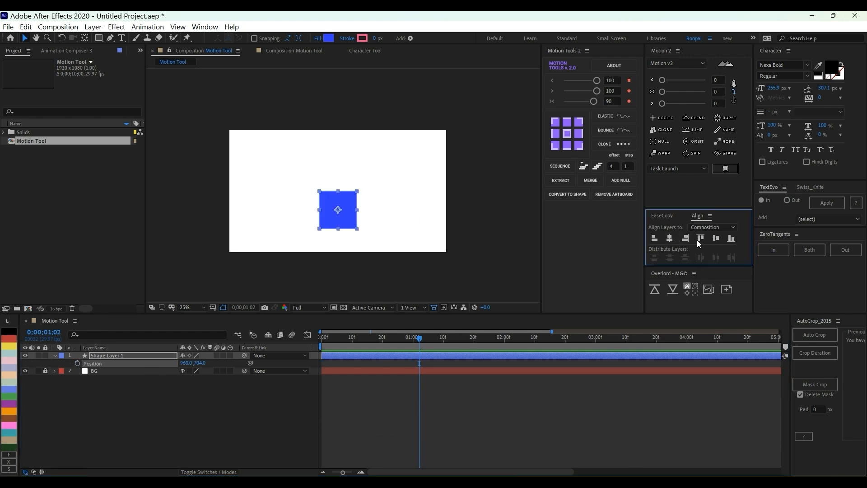
pyautogui.click(716, 239)
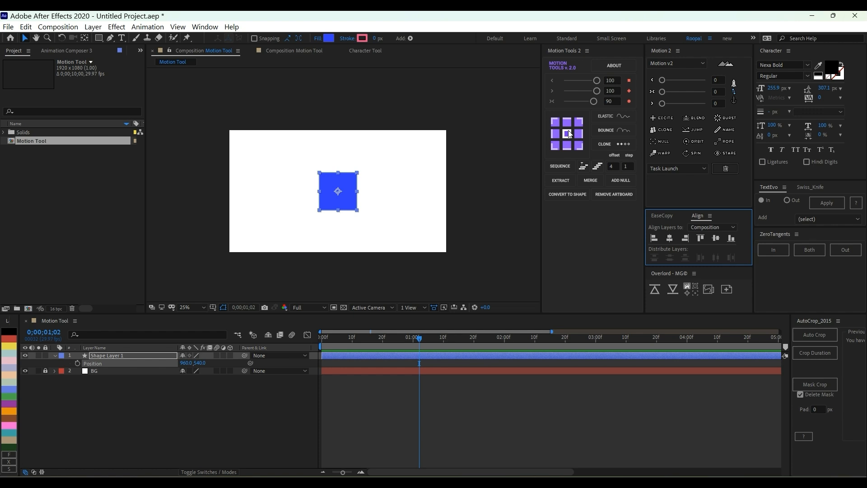
# Turn on snapping and move the square's anchor point by hand to the middle of its bottom edge.
pyautogui.click(253, 38)
pyautogui.scroll(2, 346, 194)
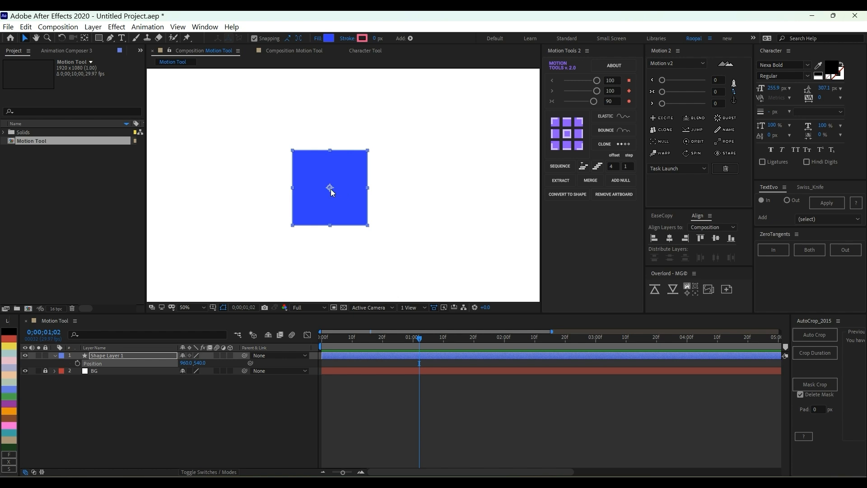
pyautogui.press('y')
pyautogui.moveTo(330, 188); pyautogui.dragTo(359, 225)
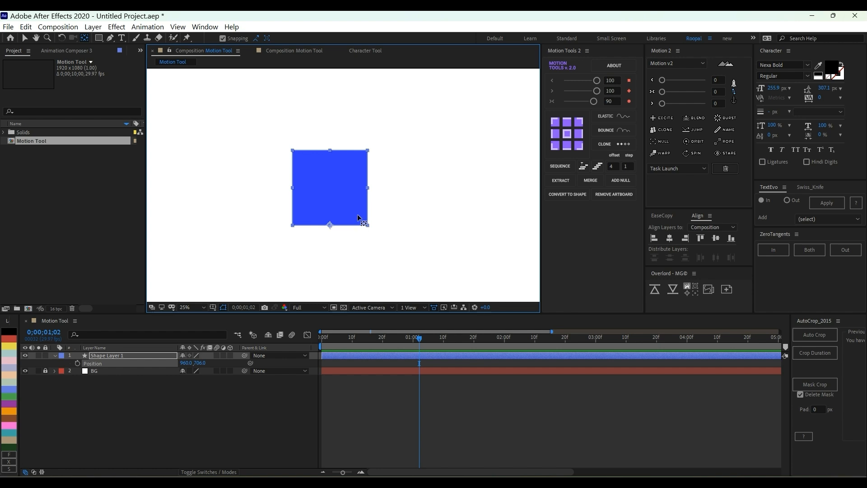
pyautogui.scroll(-1, 359, 225)
pyautogui.press('v')
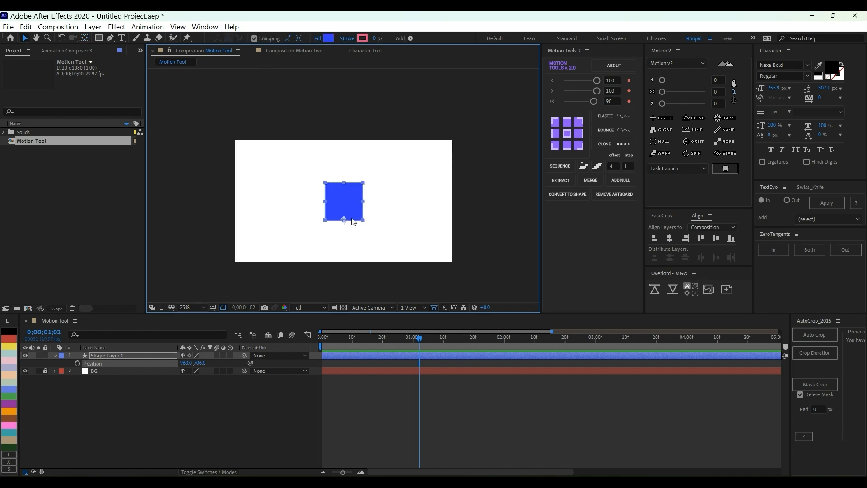
# Try the Motion Tools 2 anchor presets on the square, from the top-left corner through the other positions to the bottom-left corner.
pyautogui.scroll(1, 342, 213)
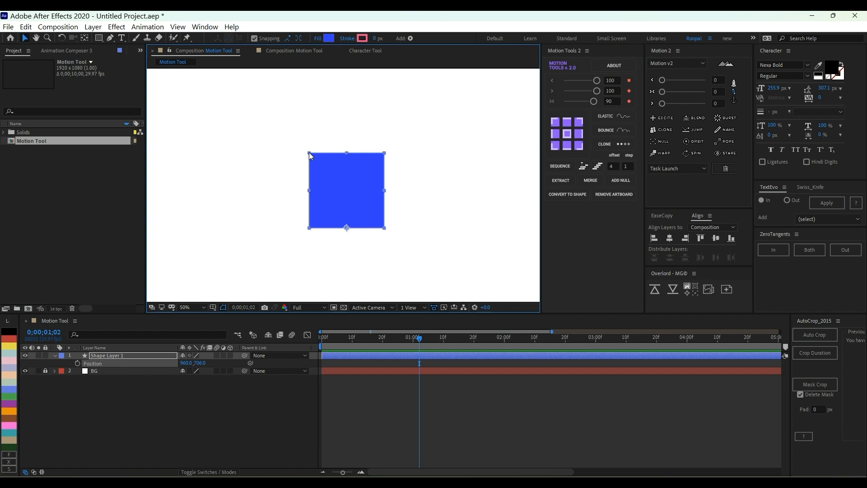
pyautogui.click(557, 125)
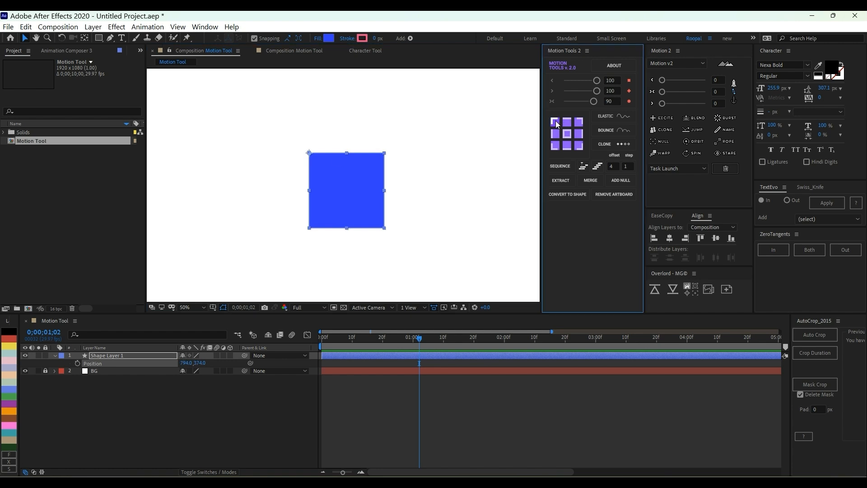
pyautogui.click(579, 123)
pyautogui.click(567, 134)
pyautogui.click(557, 136)
pyautogui.click(574, 136)
pyautogui.click(568, 144)
pyautogui.click(578, 146)
pyautogui.click(557, 147)
pyautogui.click(567, 133)
pyautogui.click(558, 134)
pyautogui.click(578, 134)
pyautogui.click(579, 145)
pyautogui.click(567, 146)
pyautogui.click(556, 147)
pyautogui.scroll(-2, 396, 183)
pyautogui.click(427, 200)
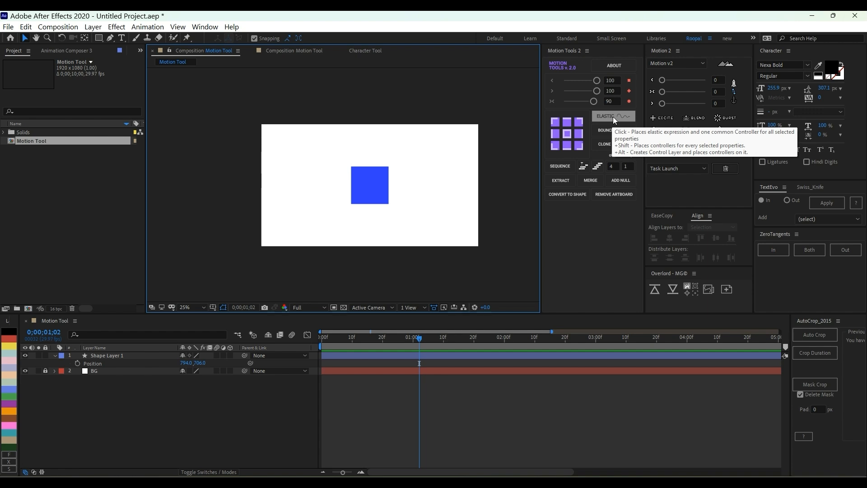
# Set the square's anchor point back to its center with the Motion Tools 2 anchor grid.
pyautogui.click(362, 189)
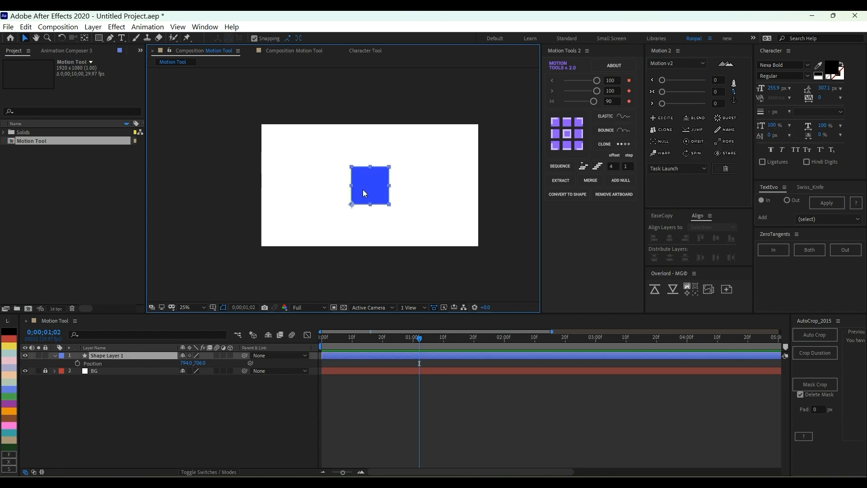
pyautogui.click(551, 137)
pyautogui.scroll(2, 382, 206)
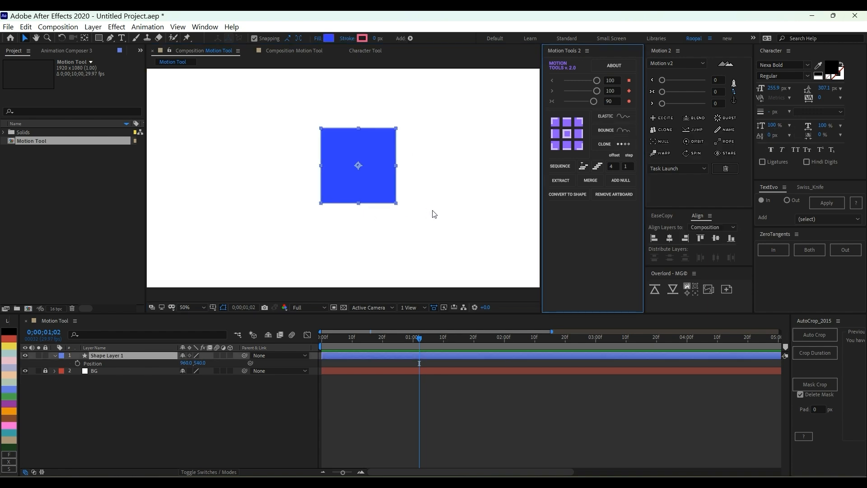
pyautogui.click(432, 212)
pyautogui.press('space')
# Animate the square's Scale from 0% at the composition start to 100% at frame 10, and preview the animation.
pyautogui.moveTo(339, 338); pyautogui.dragTo(309, 345)
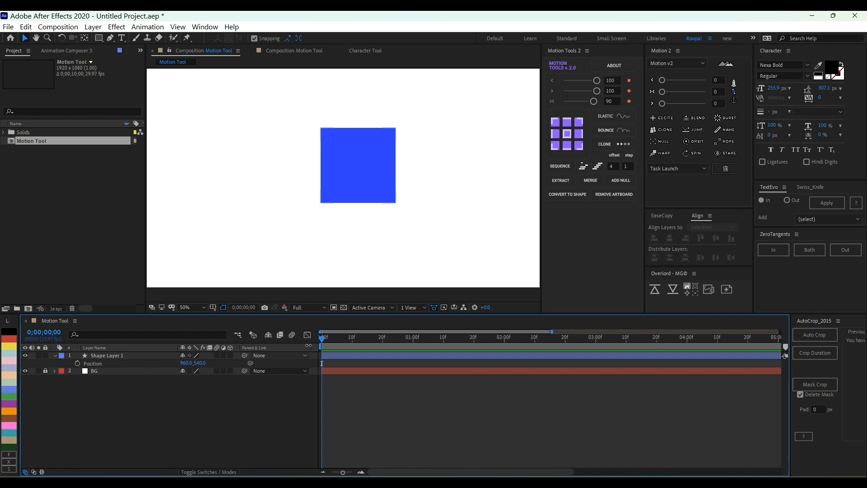
pyautogui.click(105, 357)
pyautogui.press('s')
pyautogui.click(77, 363)
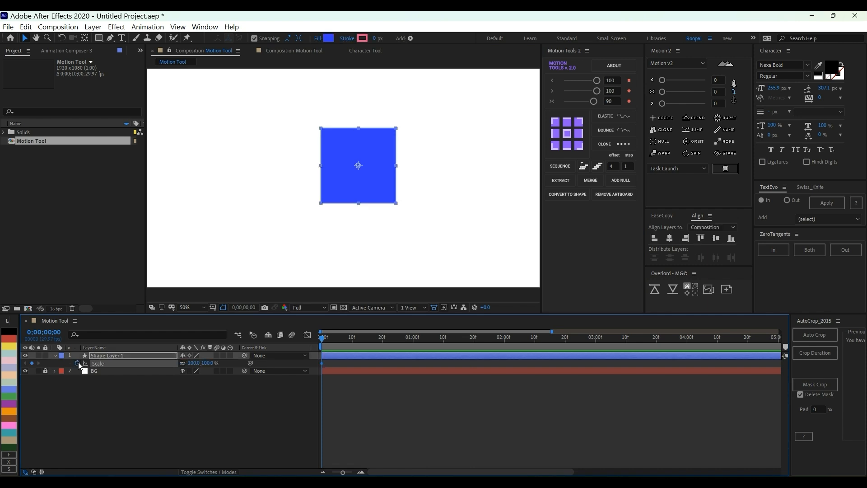
pyautogui.hotkey('shift', 'pagedown')
pyautogui.hotkey('shift', 'pageup')
pyautogui.click(208, 363)
pyautogui.write('0')
pyautogui.press('Return')
pyautogui.press('space')
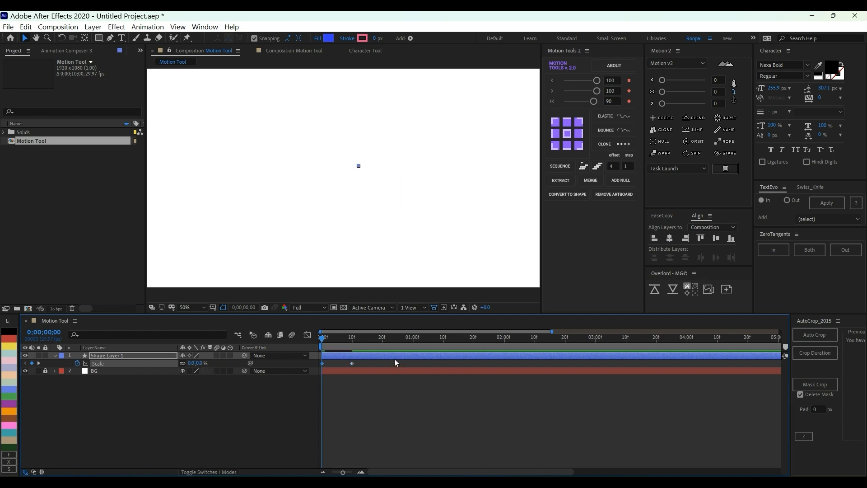
# Apply Easy Ease to both Scale keyframes, add the Motion Tools 2 Elastic expression to them, and preview the motion.
pyautogui.moveTo(345, 338); pyautogui.dragTo(316, 367)
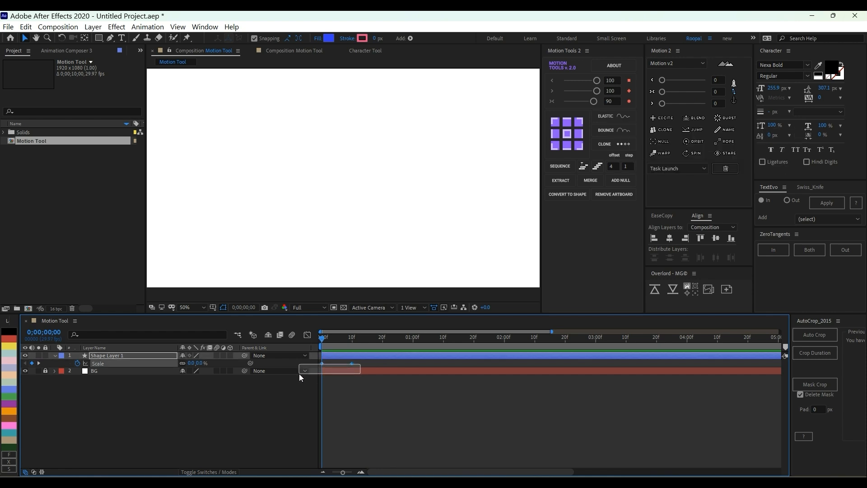
pyautogui.press('F9')
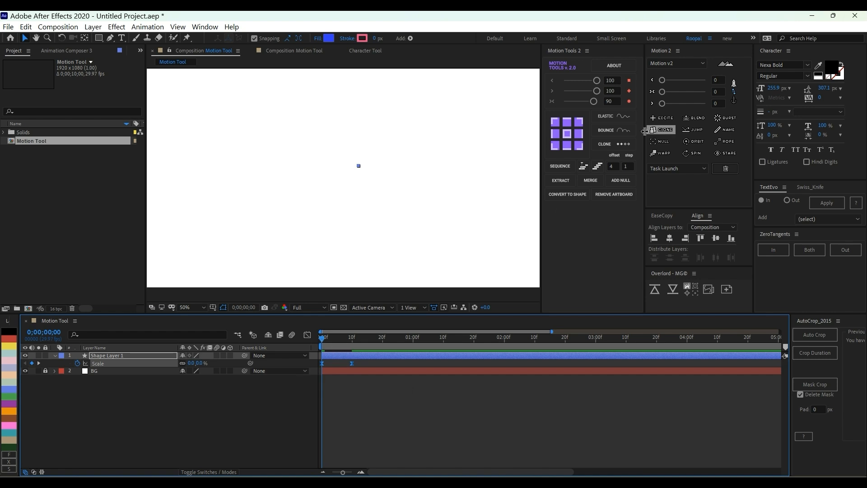
pyautogui.click(619, 118)
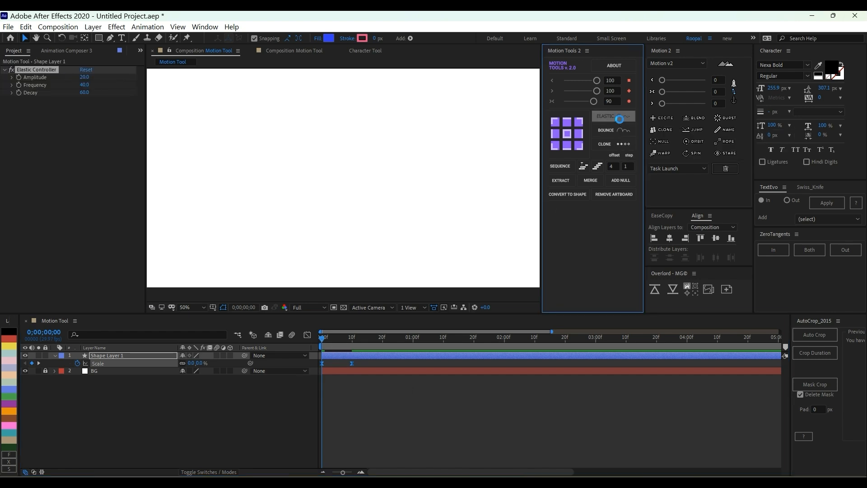
pyautogui.click(359, 410)
pyautogui.press('space')
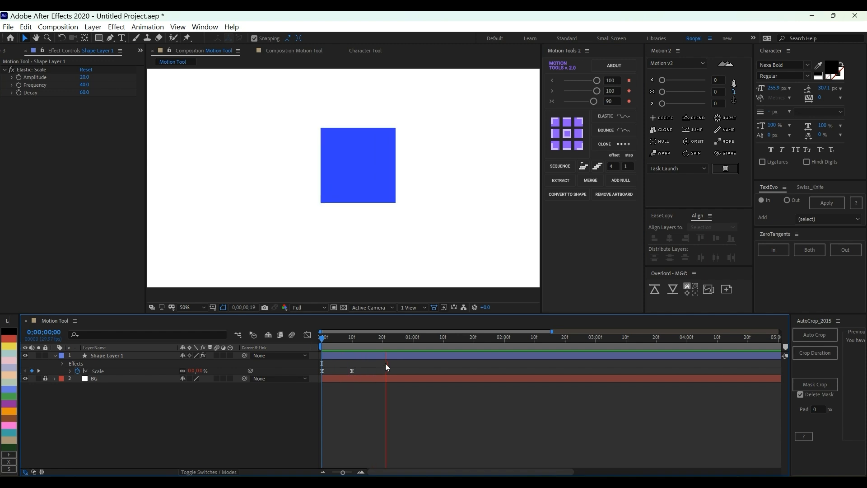
# Convert the second Scale keyframe to linear interpolation and preview the elastic motion from the start several times.
pyautogui.click(351, 371)
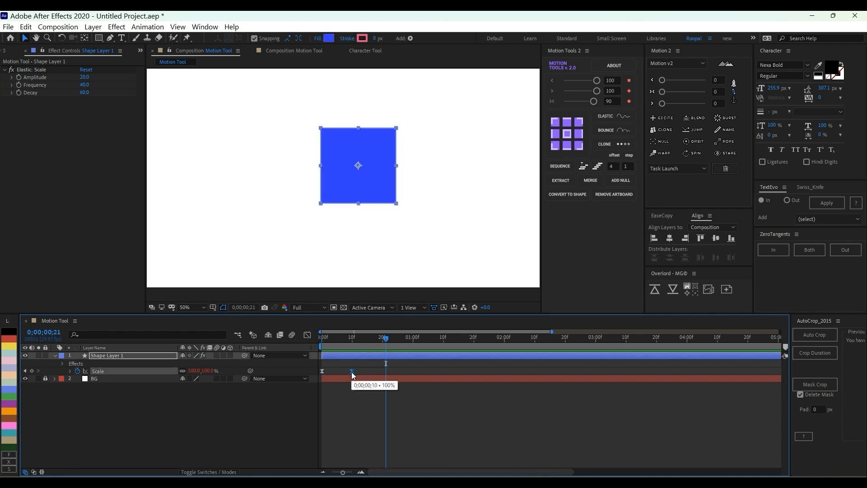
pyautogui.keyDown('ctrl'); pyautogui.click(351, 371); pyautogui.keyUp('ctrl')
pyautogui.moveTo(331, 339); pyautogui.dragTo(320, 339)
pyautogui.press('space')
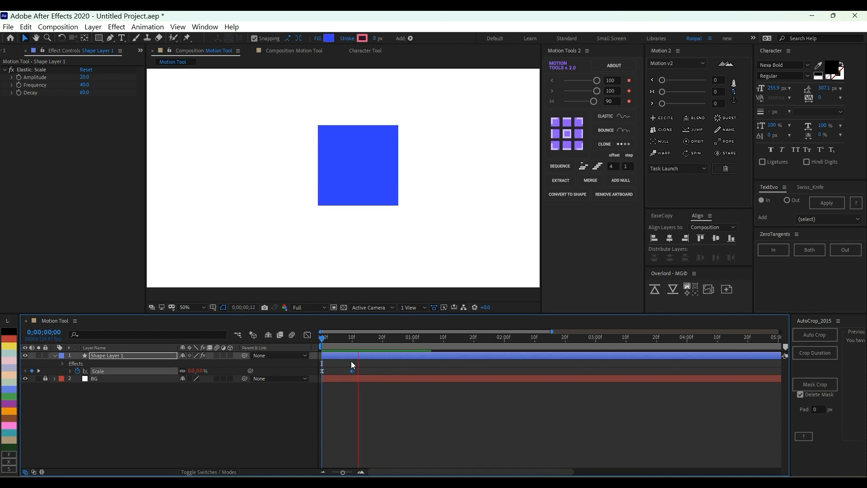
pyautogui.press('space')
pyautogui.press('space')
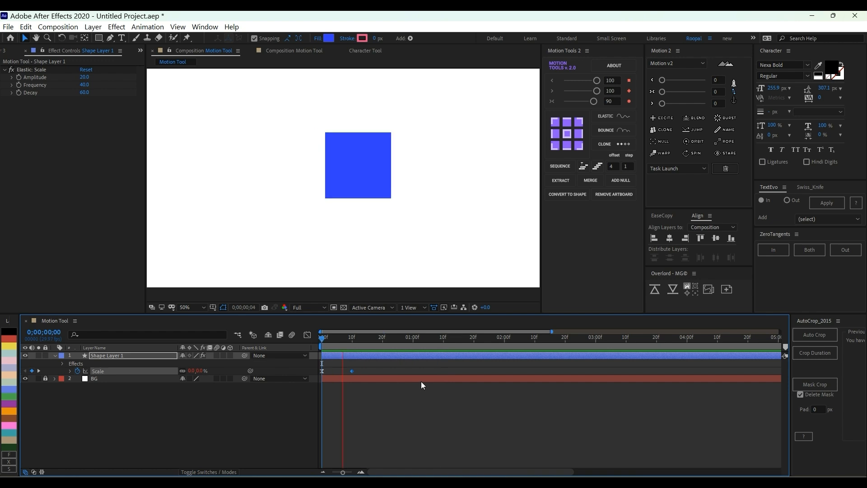
pyautogui.press('space')
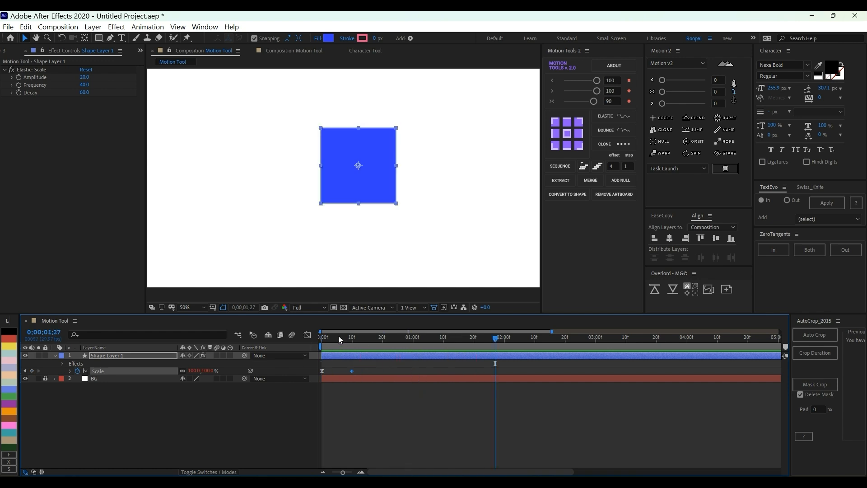
pyautogui.press('space')
pyautogui.press('space')
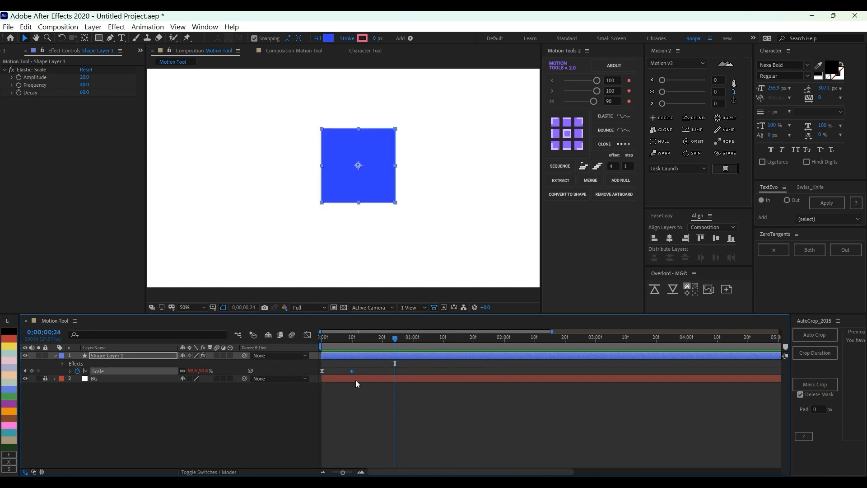
# Move the second Scale keyframe to just past one second and preview the slower elastic motion.
pyautogui.moveTo(352, 371); pyautogui.dragTo(424, 372)
pyautogui.press('space')
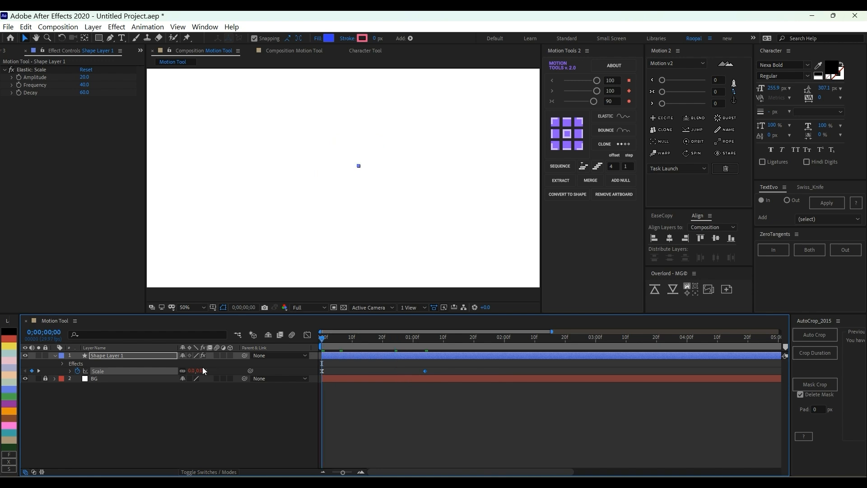
pyautogui.press('space')
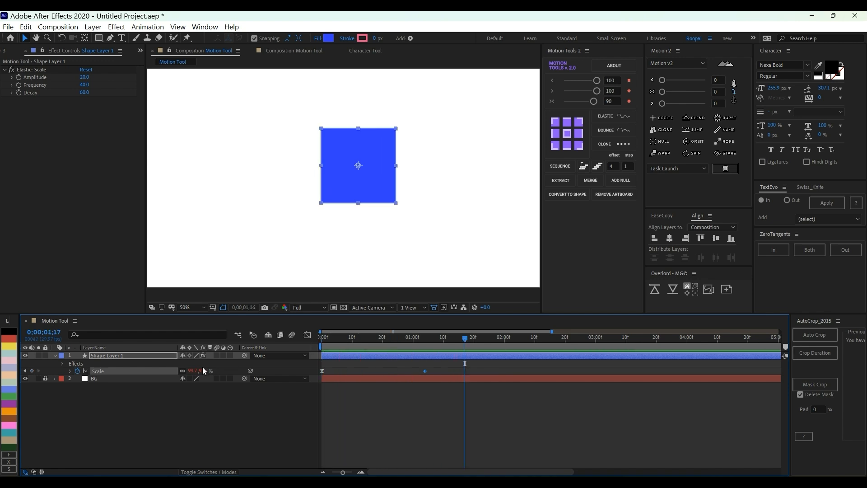
# Move the second Scale keyframe to frame 5 and preview the faster elastic motion from the start.
pyautogui.moveTo(425, 371); pyautogui.dragTo(351, 371)
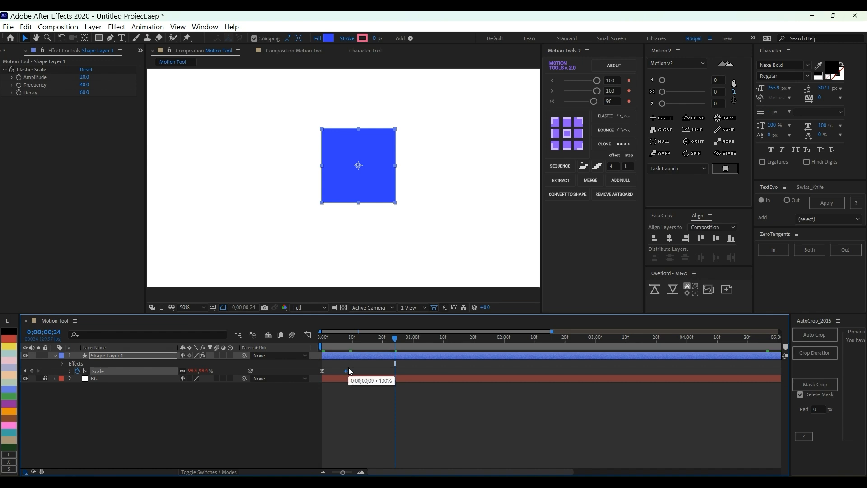
pyautogui.hotkey('alt', 'Left')
pyautogui.hotkey('alt', 'Left')
pyautogui.hotkey('alt', 'Left')
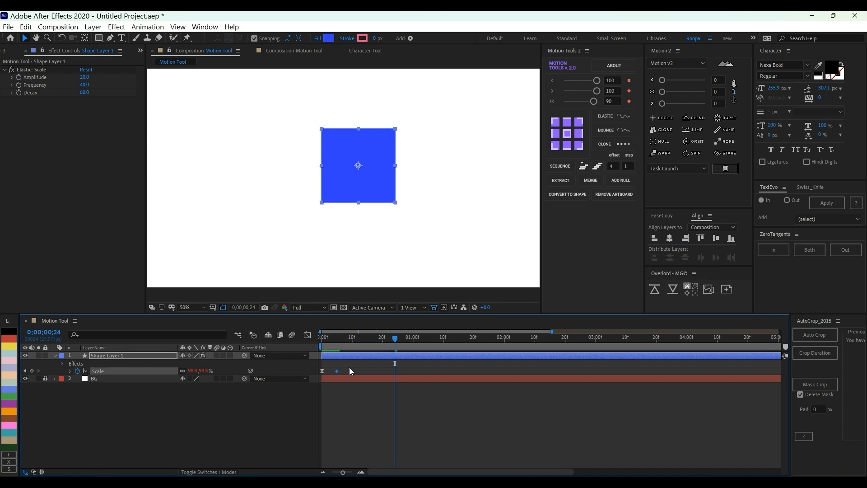
pyautogui.press('Home')
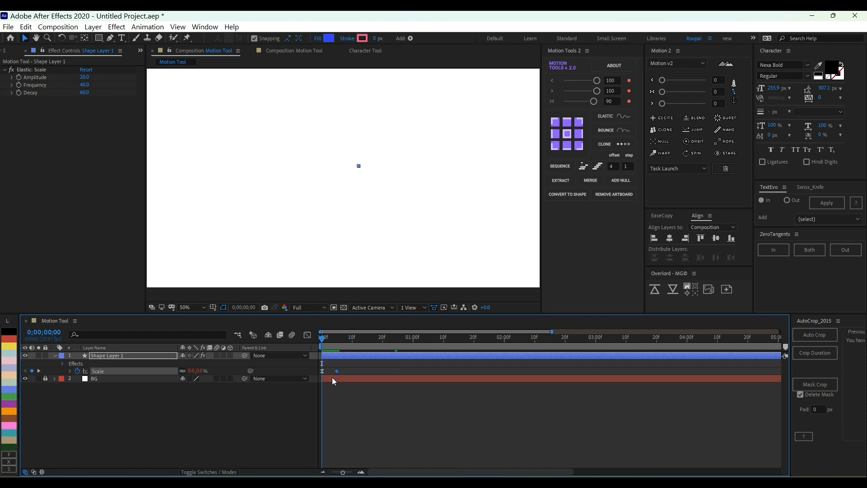
pyautogui.press('space')
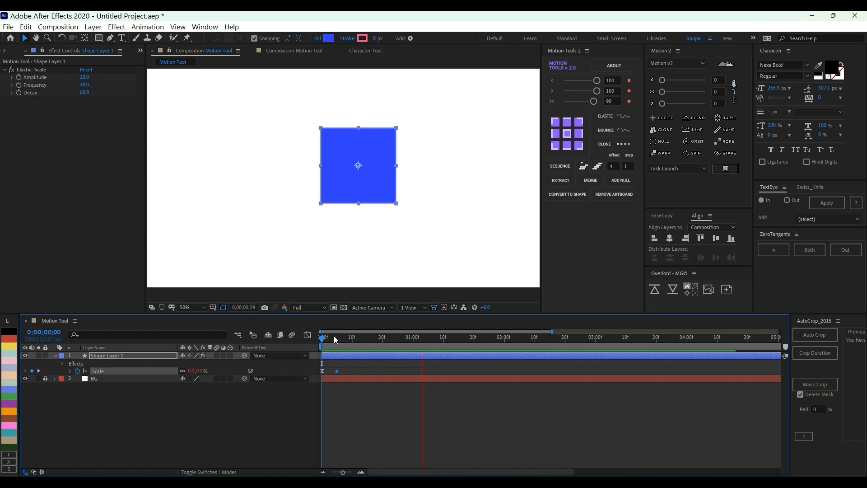
pyautogui.press('space')
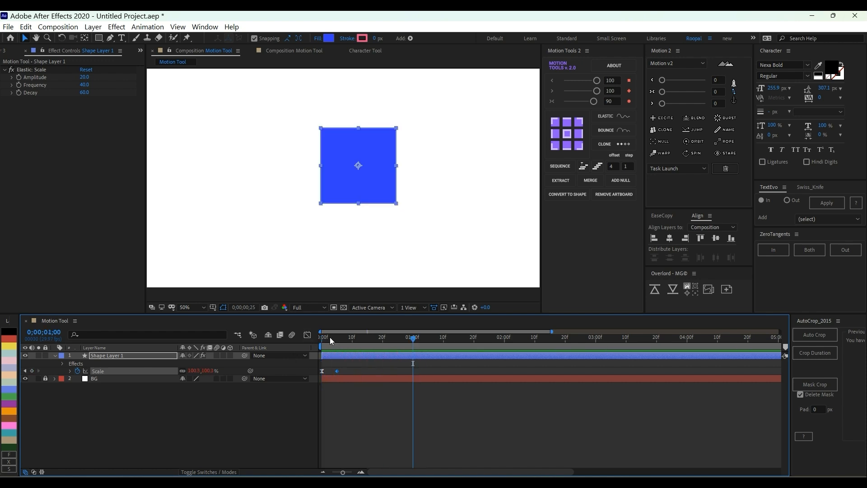
pyautogui.press('space')
pyautogui.press('space')
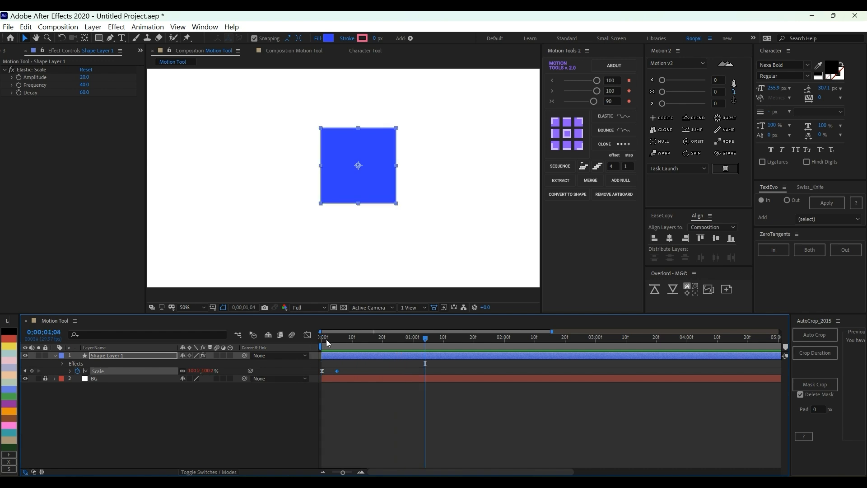
# Set the first Scale keyframe's value to 20%.
pyautogui.moveTo(327, 340); pyautogui.dragTo(313, 361)
pyautogui.click(329, 380)
pyautogui.click(322, 371)
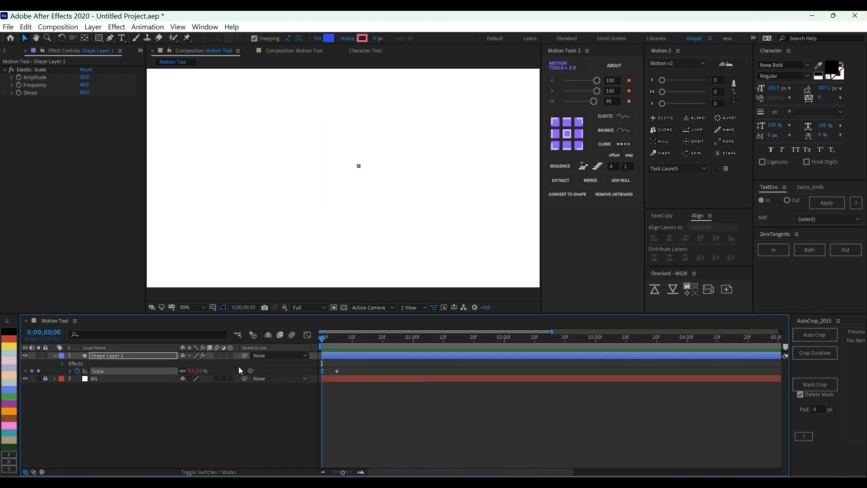
pyautogui.click(202, 371)
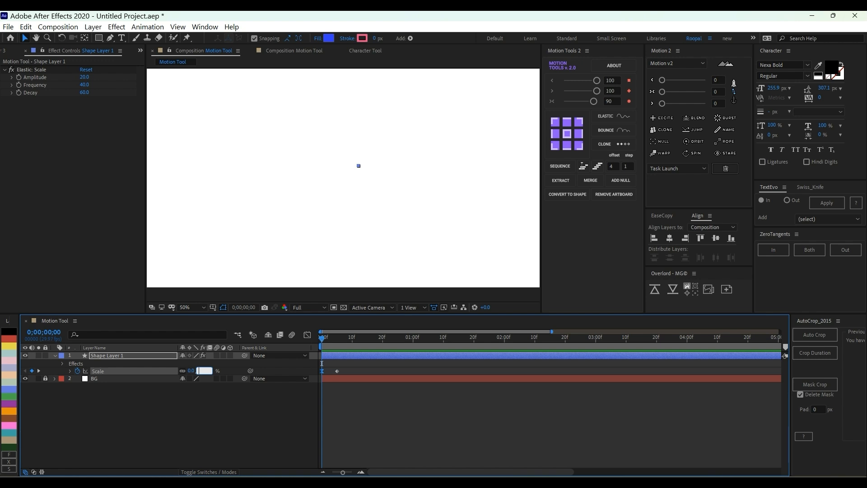
pyautogui.press('Return')
pyautogui.click(371, 432)
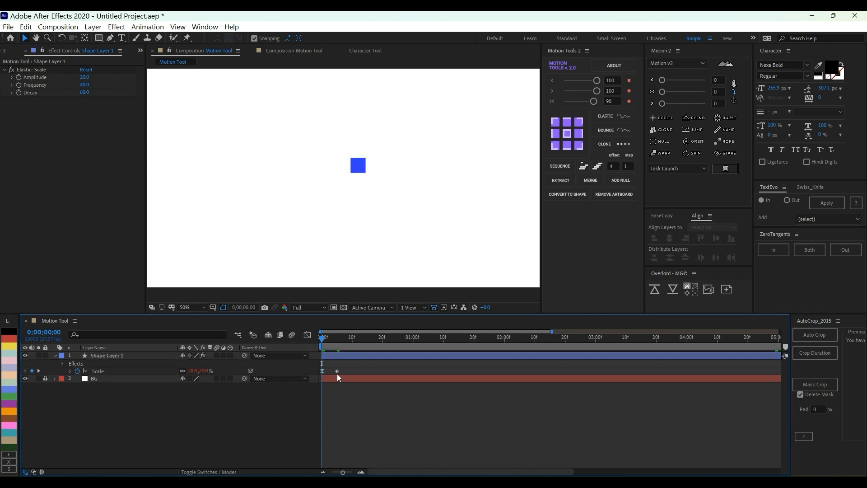
# Shift the square's layer so that it starts at frame 3, and preview the delayed pop-in.
pyautogui.moveTo(330, 354); pyautogui.dragTo(338, 355)
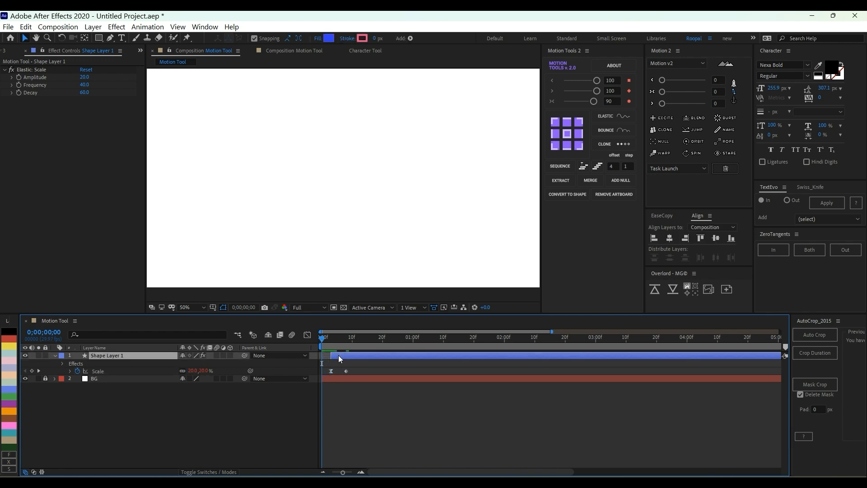
pyautogui.press('space')
pyautogui.click(327, 342)
pyautogui.press('space')
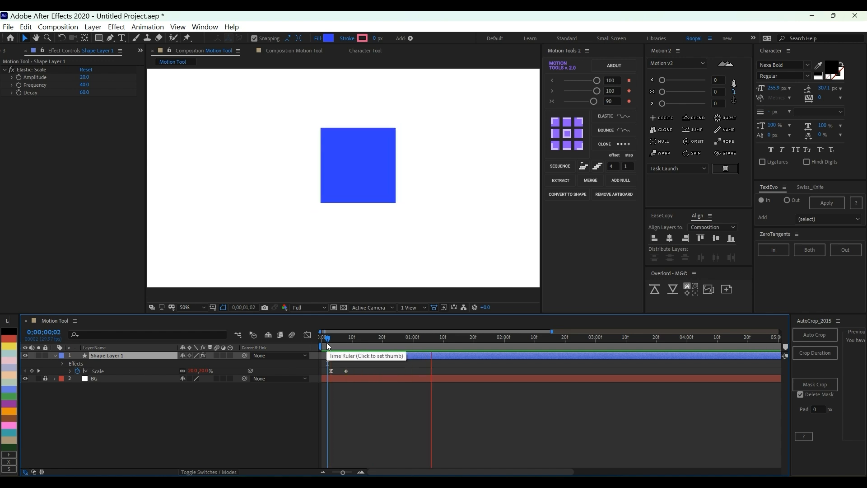
pyautogui.press('space')
# Preview the elastic scale-in from the first Scale keyframe at frame 3.
pyautogui.scroll(3, 334, 384)
pyautogui.hscroll(-2, 334, 384)
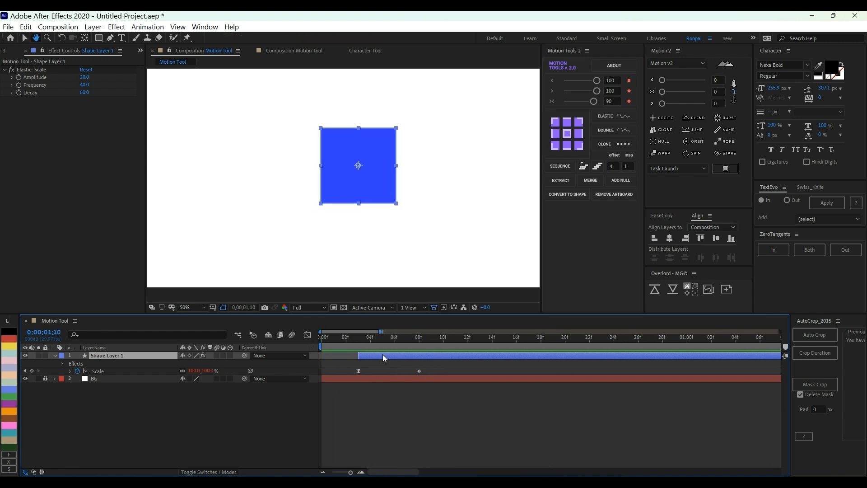
pyautogui.click(353, 343)
pyautogui.press('space')
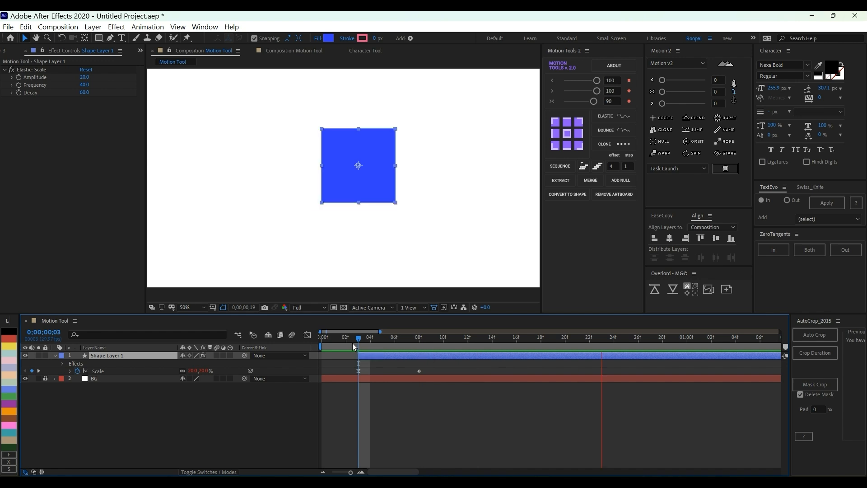
# Preview the square's elastic scale-in from frame 2.
pyautogui.click(340, 343)
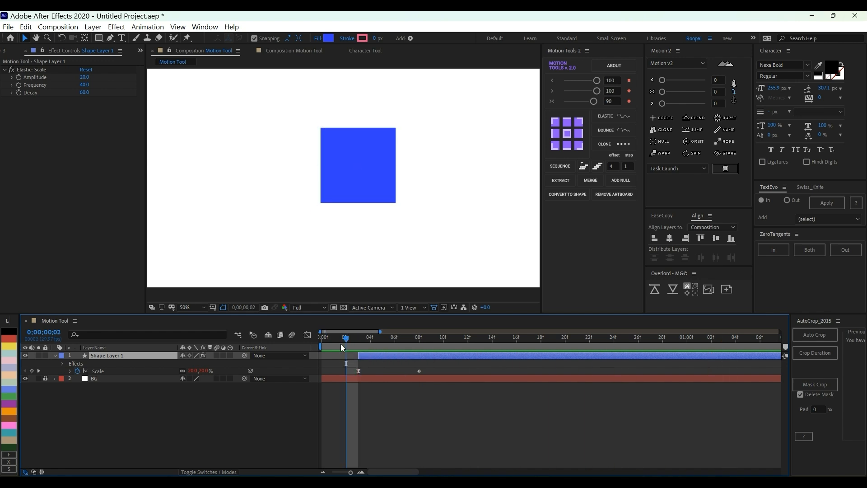
pyautogui.press('space')
pyautogui.scroll(-2, 403, 406)
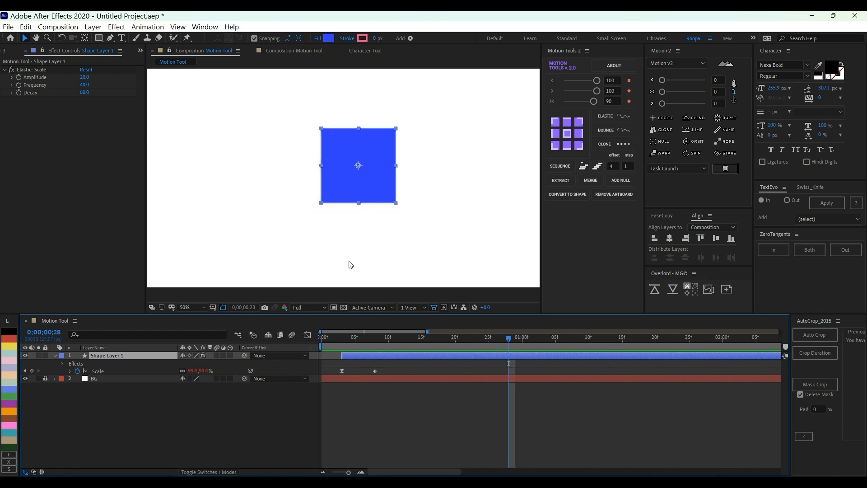
# Remove the Elastic effect from the square's layer and clear the expression from its Scale property.
pyautogui.scroll(-2, 353, 248)
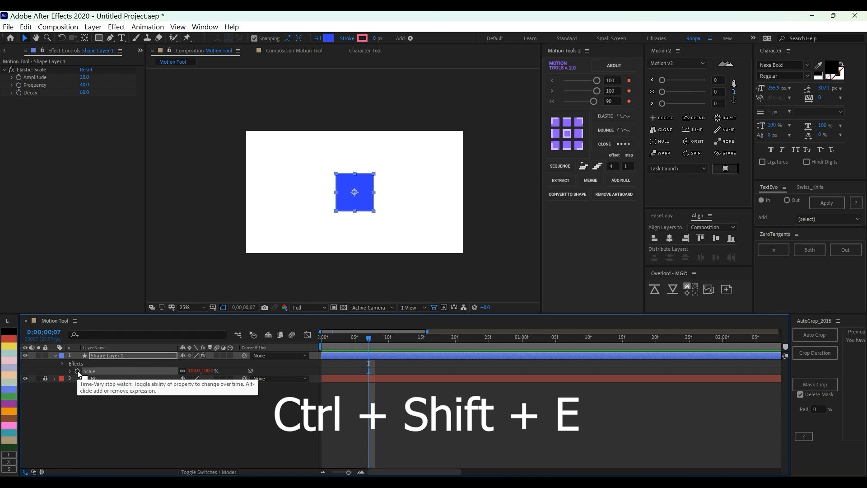
pyautogui.hotkey('ctrl', 'shift', 'e')
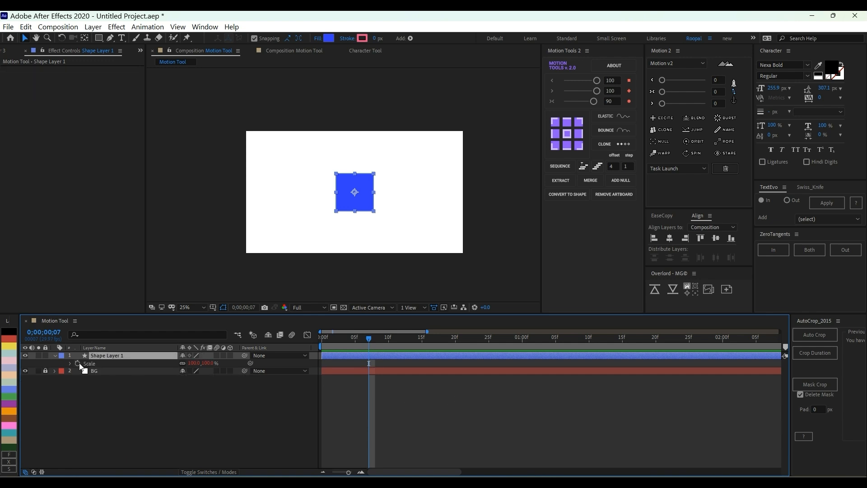
pyautogui.keyDown('alt'); pyautogui.click(77, 363); pyautogui.keyUp('alt')
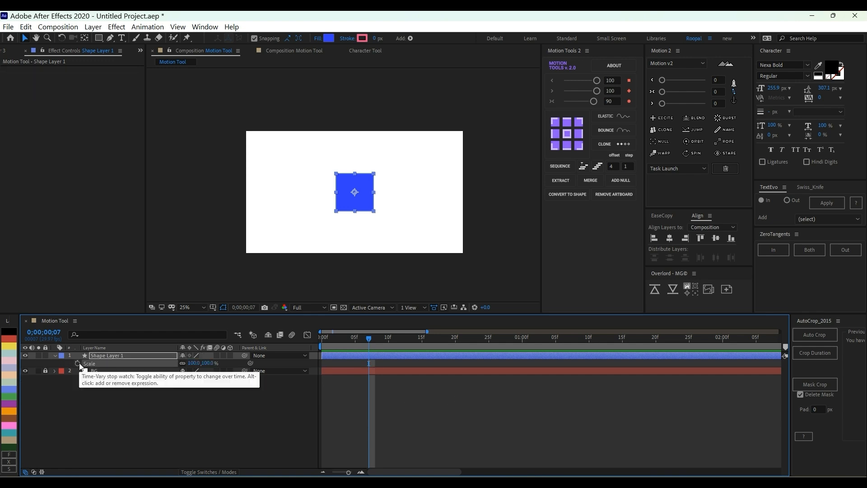
# Draw a straight horizontal line with the Pen tool below the square, extending past both side edges of the composition, as a new shape layer.
pyautogui.click(109, 39)
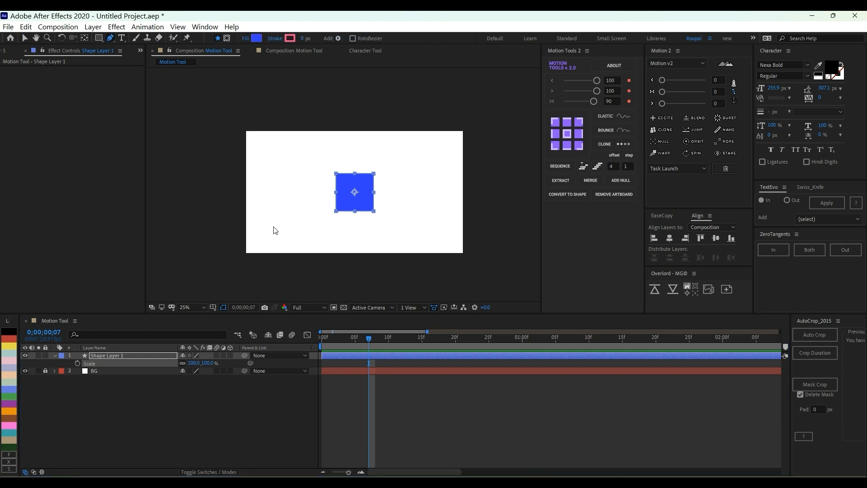
pyautogui.hotkey('ctrl', 'shift', 'a')
pyautogui.click(239, 239)
pyautogui.click(484, 239)
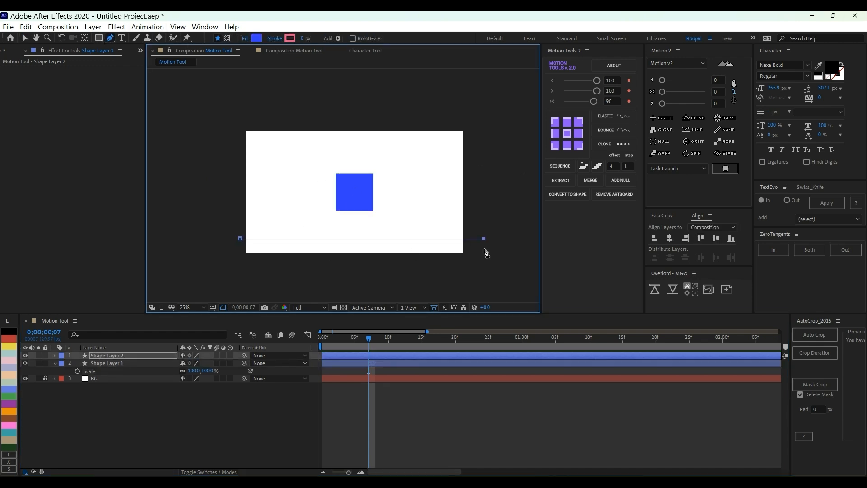
# Give the line a thicker stroke in black (000000) and centre it horizontally in the composition.
pyautogui.press('v')
pyautogui.moveTo(376, 38); pyautogui.dragTo(381, 37)
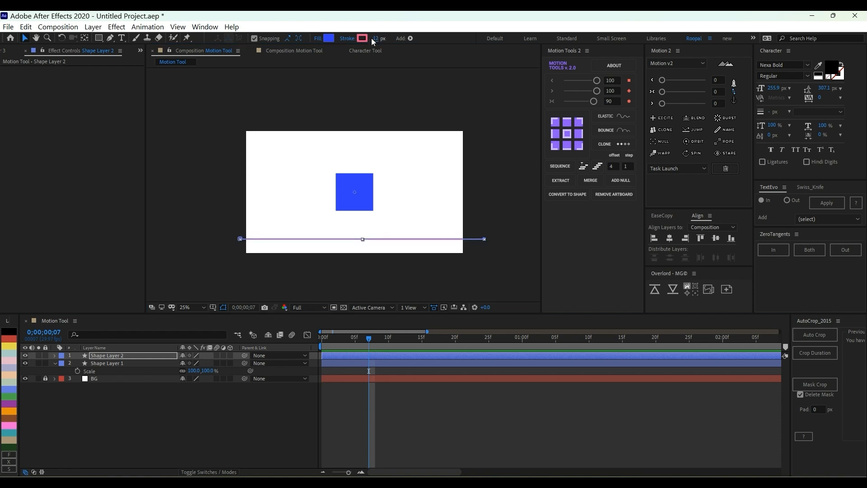
pyautogui.click(367, 39)
pyautogui.moveTo(585, 162); pyautogui.dragTo(524, 231)
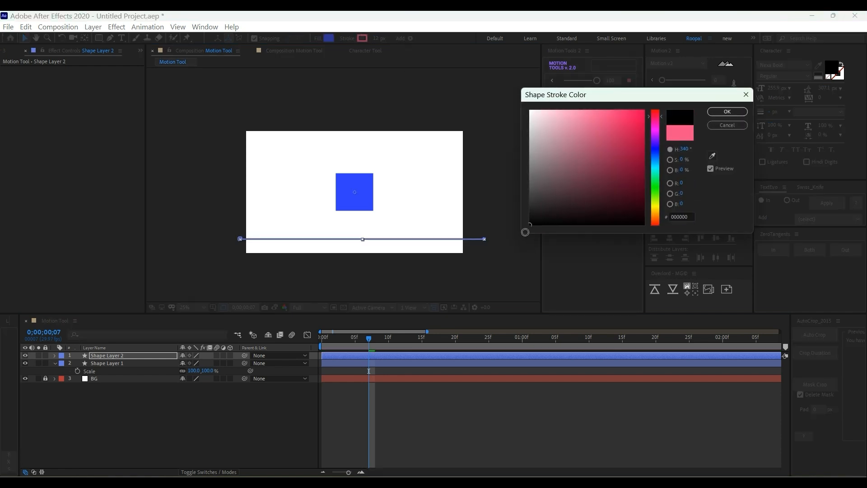
pyautogui.click(728, 112)
pyautogui.click(669, 238)
# Start animating the blue square's Position with a keyframe at frame 0.
pyautogui.click(354, 194)
pyautogui.moveTo(336, 339); pyautogui.dragTo(274, 345)
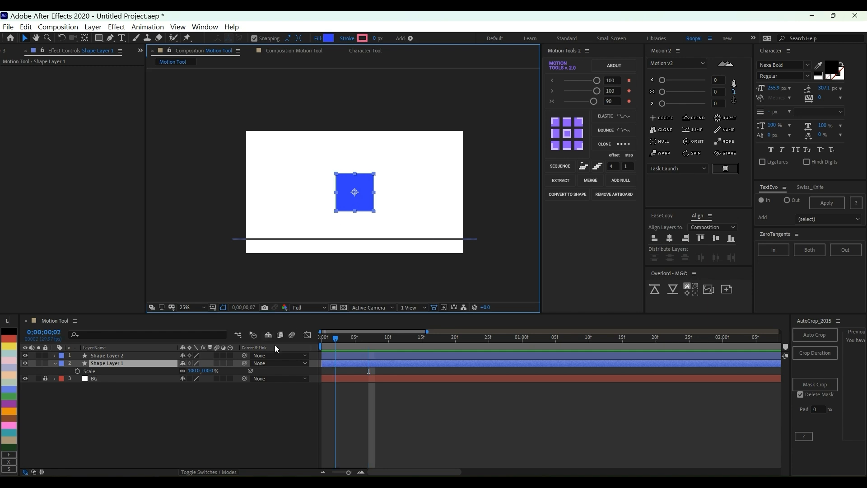
pyautogui.press('p')
pyautogui.click(78, 370)
pyautogui.hotkey('shift', 'pagedown')
pyautogui.hotkey('shift', 'pagedown')
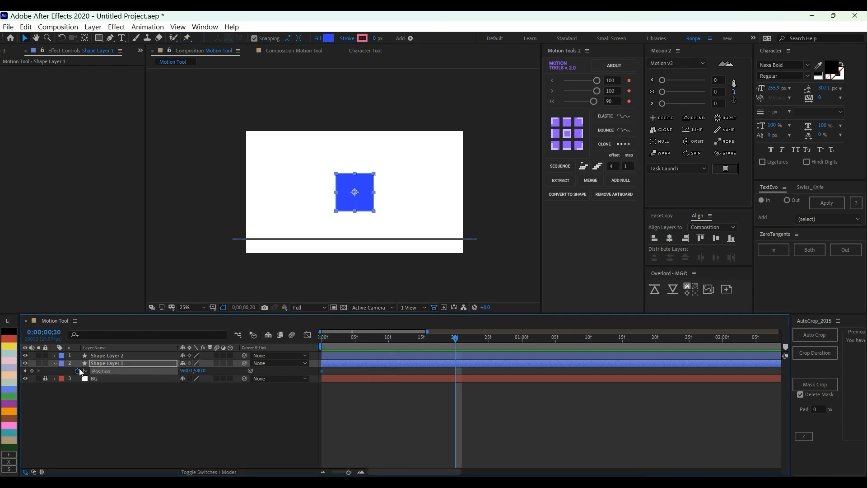
# Keyframe the square's drop from Position 960, 234 at frame 0 to 960, 784 at frame 10, landing on the line.
pyautogui.hotkey('alt', 'shift', 'p')
pyautogui.press('Home')
pyautogui.moveTo(361, 198); pyautogui.dragTo(361, 226)
pyautogui.hotkey('shift', 'pagedown')
pyautogui.click(324, 345)
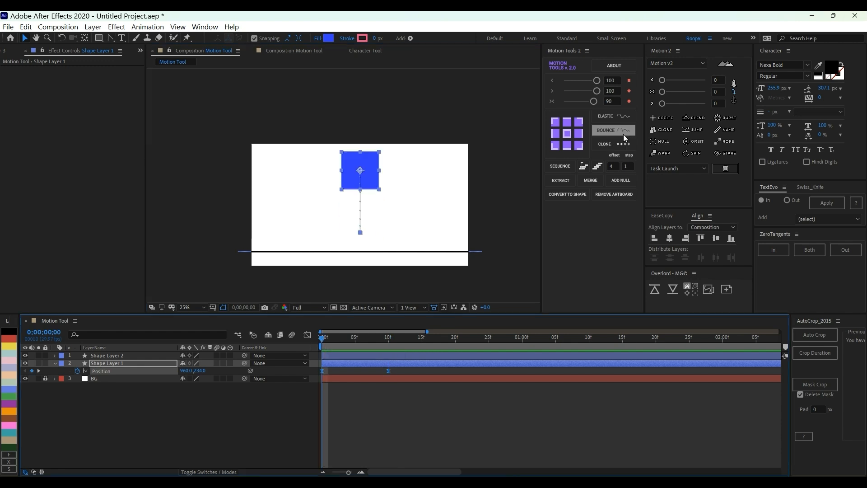
# Apply the Motion Tools Bounce expression to the square's Position keyframes and preview the motion.
pyautogui.click(623, 134)
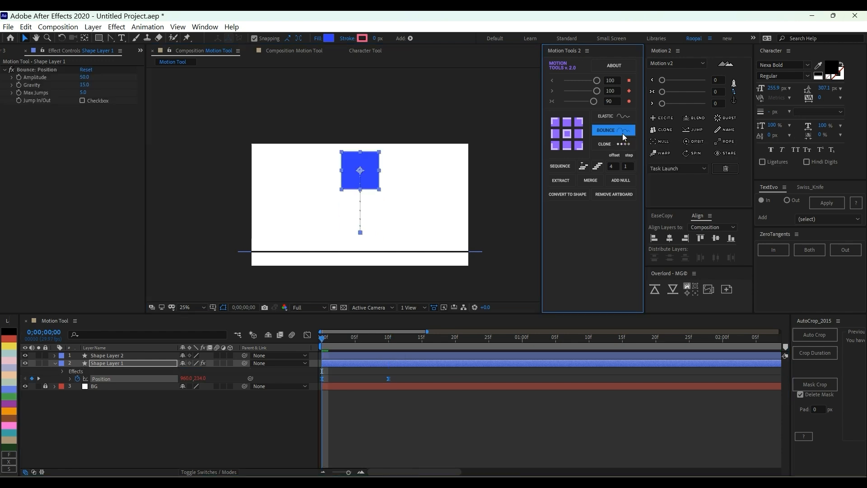
pyautogui.click(432, 419)
pyautogui.press('space')
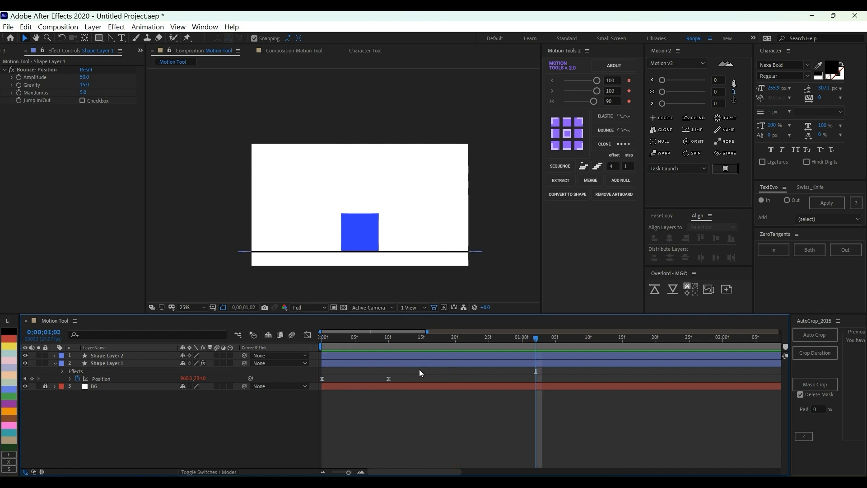
# Convert the Position keyframe at frame 10 to linear and preview the bounce from the start.
pyautogui.click(388, 379)
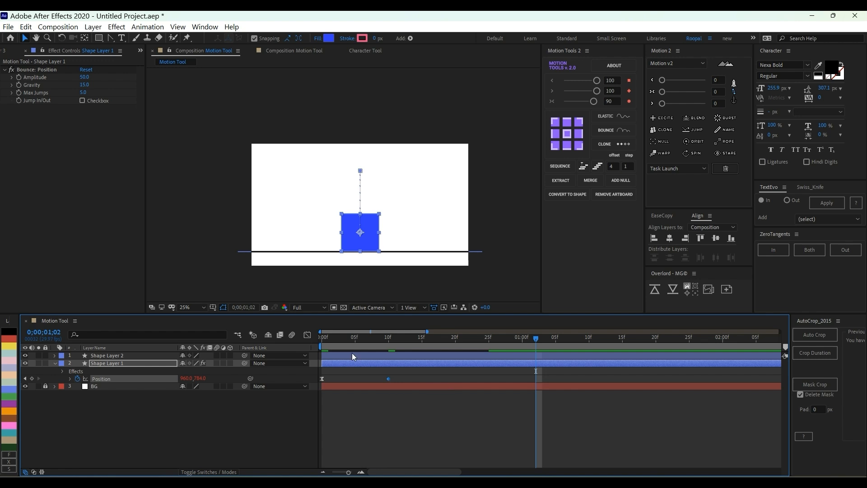
pyautogui.press('space')
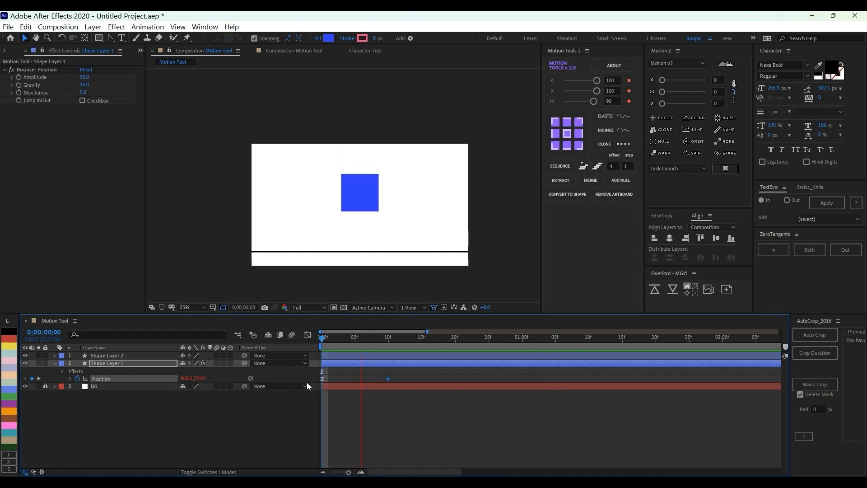
pyautogui.press('space')
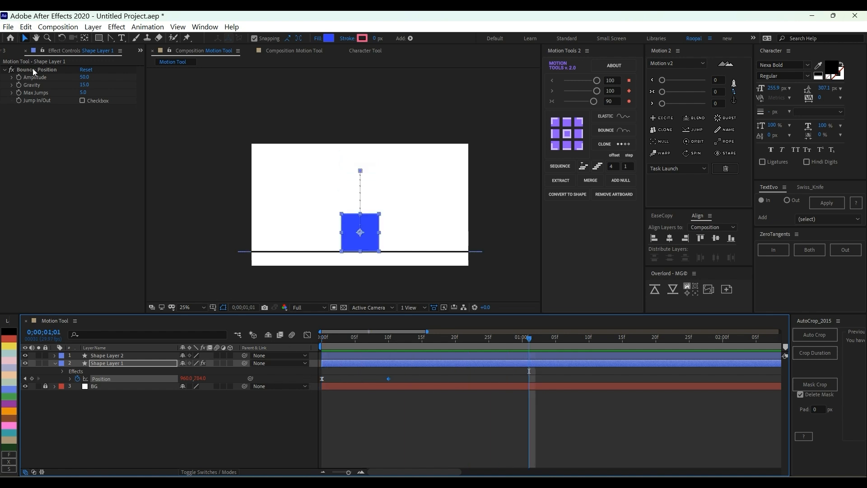
# Set the Bounce effect's Gravity to 40 and preview the motion.
pyautogui.click(84, 85)
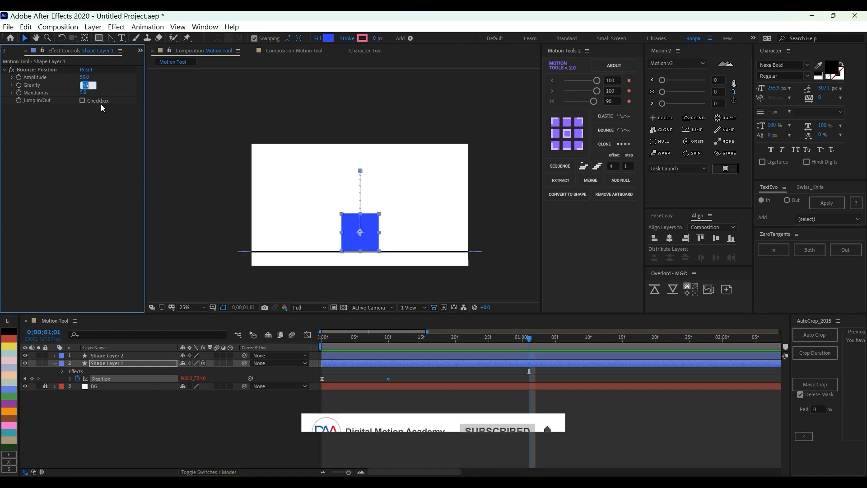
pyautogui.write('40')
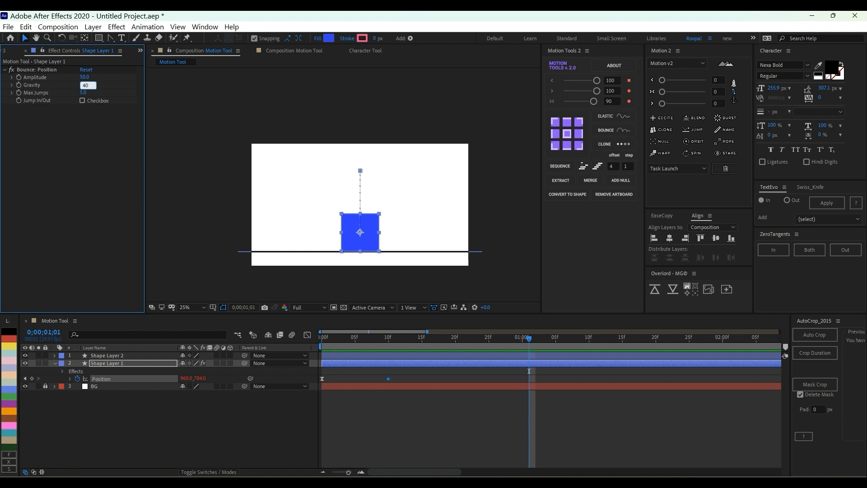
pyautogui.press('Return')
pyautogui.click(335, 342)
pyautogui.press('space')
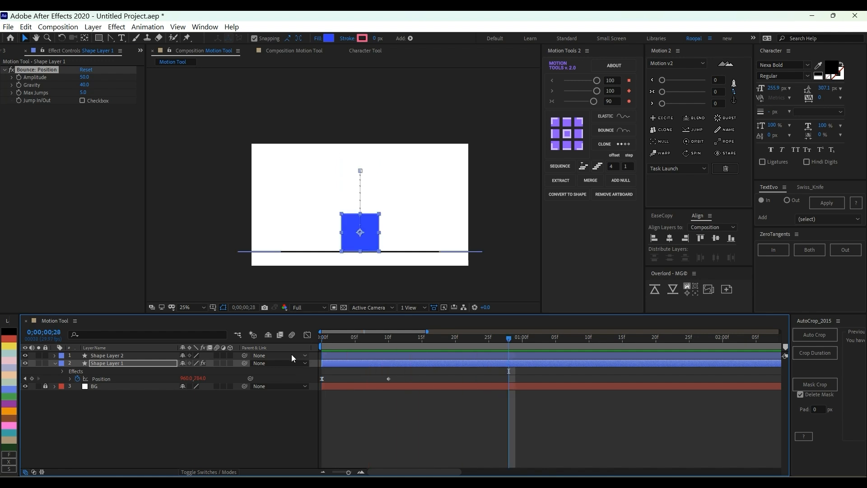
# Set the Bounce effect's Gravity to 5 and Max Jumps to 10, and preview the motion from the start.
pyautogui.click(85, 85)
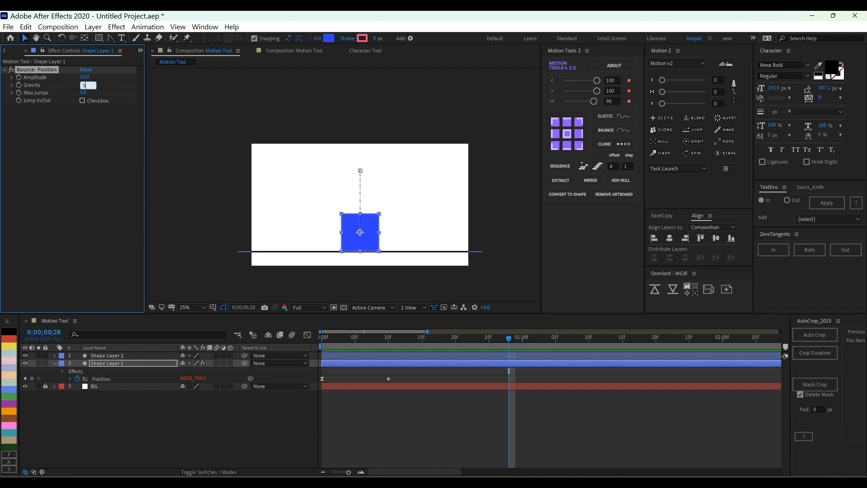
pyautogui.write('5')
pyautogui.press('Return')
pyautogui.click(84, 93)
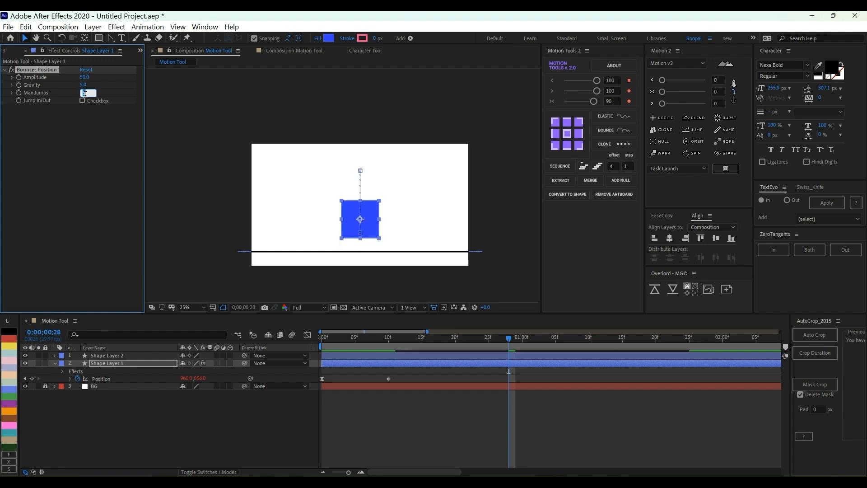
pyautogui.write('10')
pyautogui.press('Return')
pyautogui.press('space')
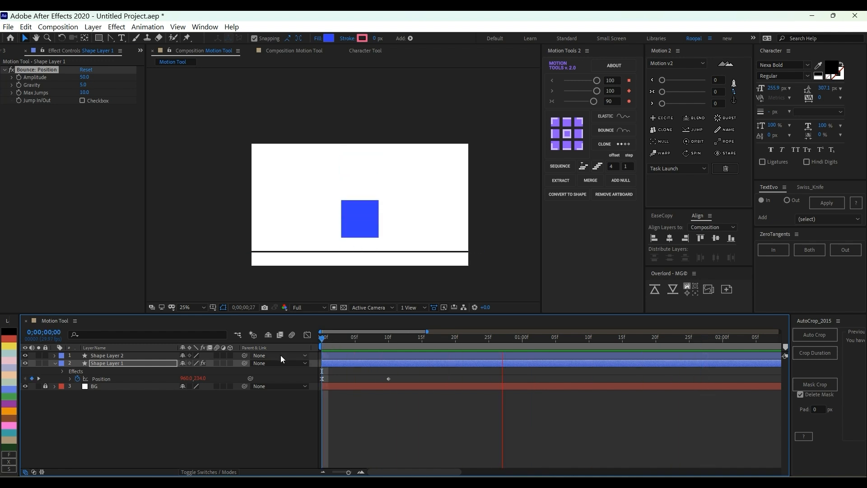
pyautogui.press('space')
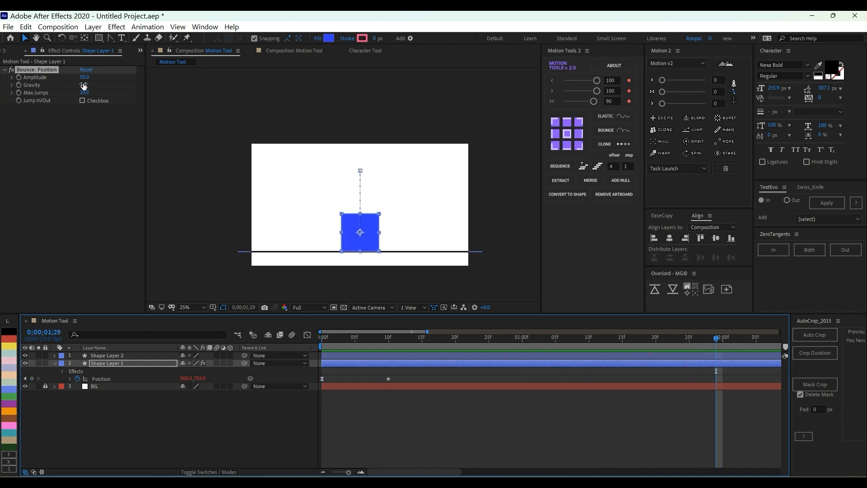
# Raise the Bounce effect's Gravity to 75 and preview the motion several times from the start.
pyautogui.moveTo(84, 84); pyautogui.dragTo(112, 84)
pyautogui.click(323, 340)
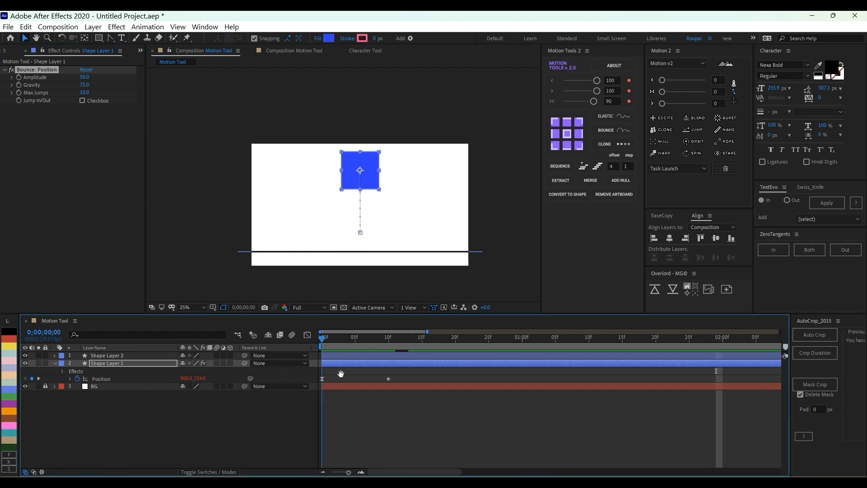
pyautogui.press('space')
pyautogui.press('space')
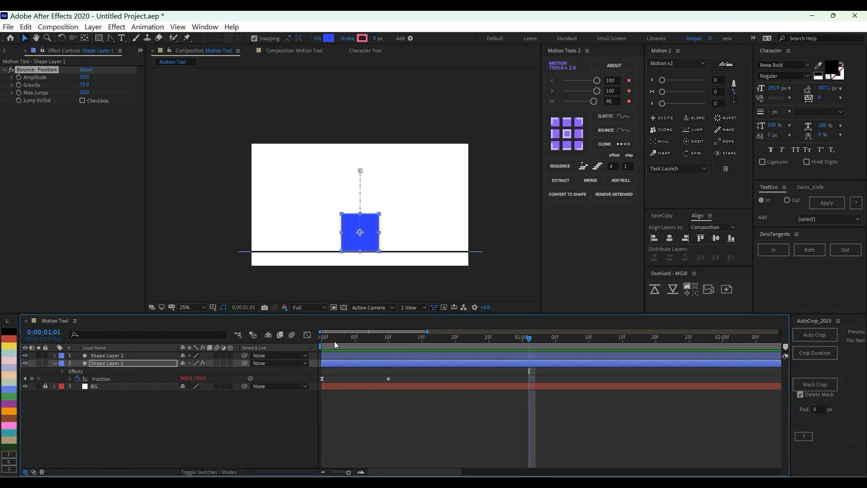
pyautogui.press('space')
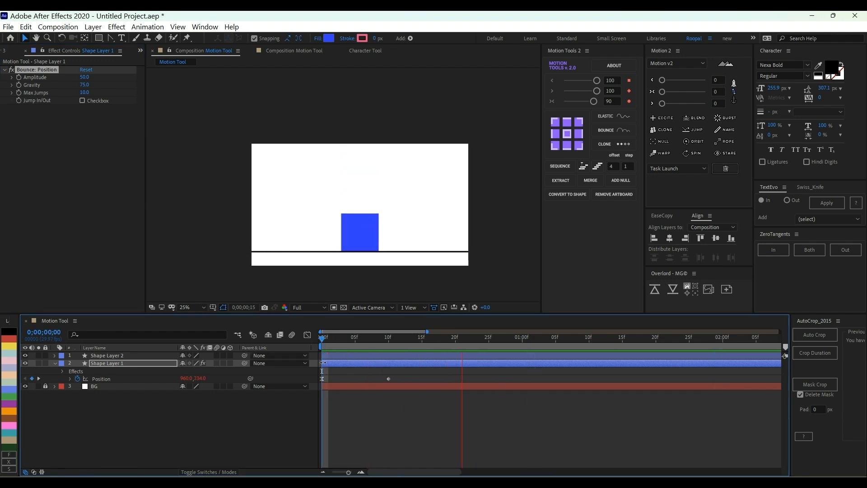
pyautogui.press('space')
pyautogui.press('space')
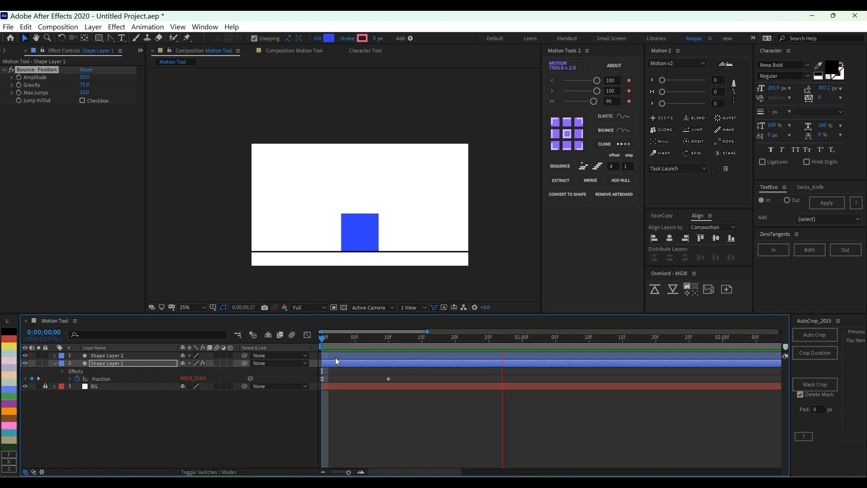
pyautogui.press('space')
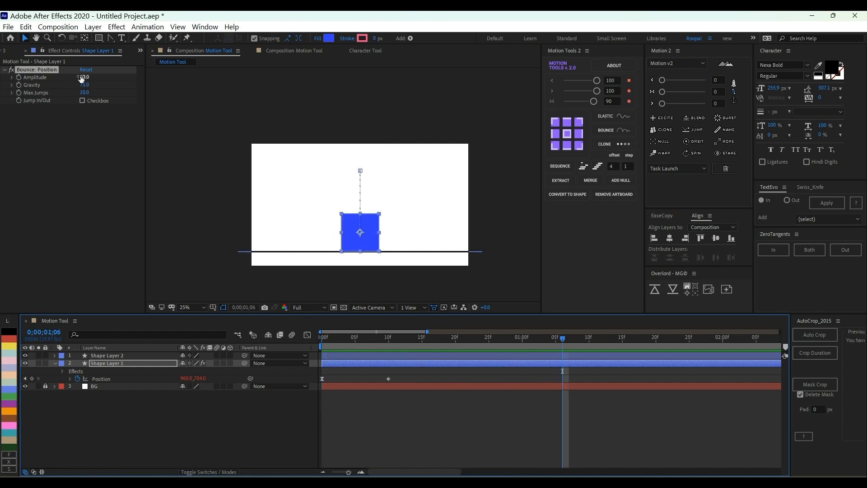
# Raise the Bounce effect's Amplitude to 83 and preview the motion.
pyautogui.moveTo(83, 78); pyautogui.dragTo(99, 82)
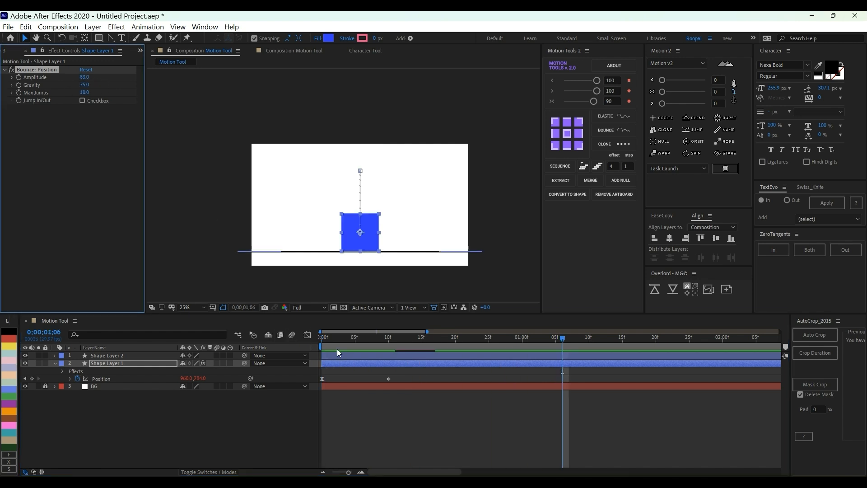
pyautogui.click(345, 363)
pyautogui.press('space')
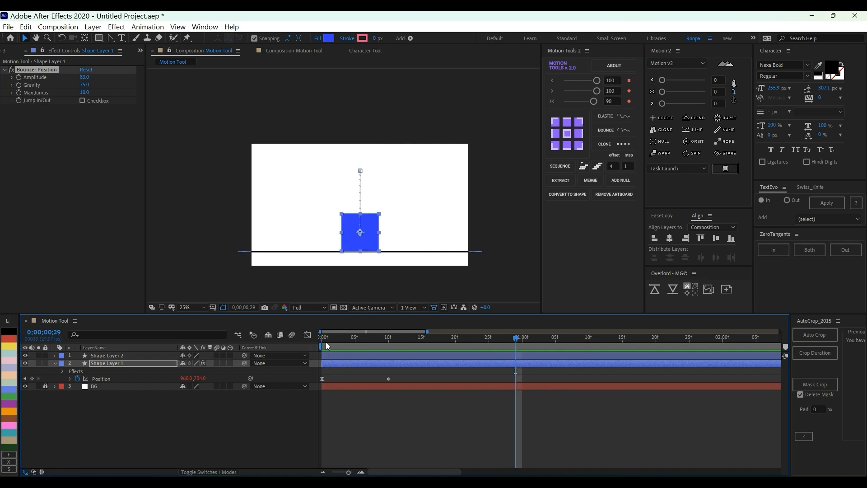
pyautogui.press('space')
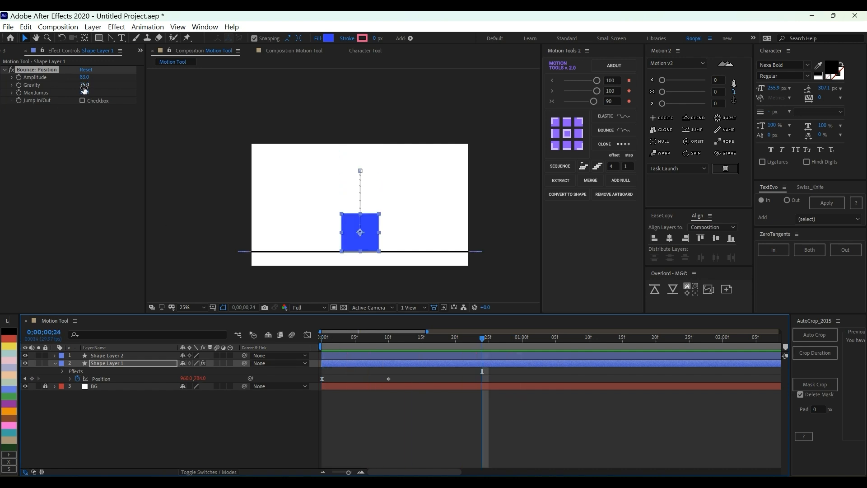
# Set the Bounce effect's Gravity to 10 and preview the square's fall from frame 0.
pyautogui.click(84, 85)
pyautogui.write('10')
pyautogui.press('Return')
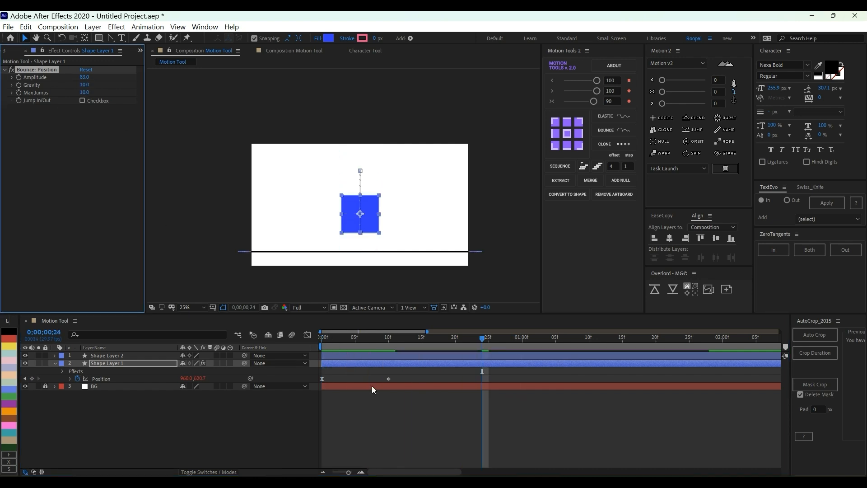
pyautogui.moveTo(335, 336); pyautogui.dragTo(313, 354)
pyautogui.press('space')
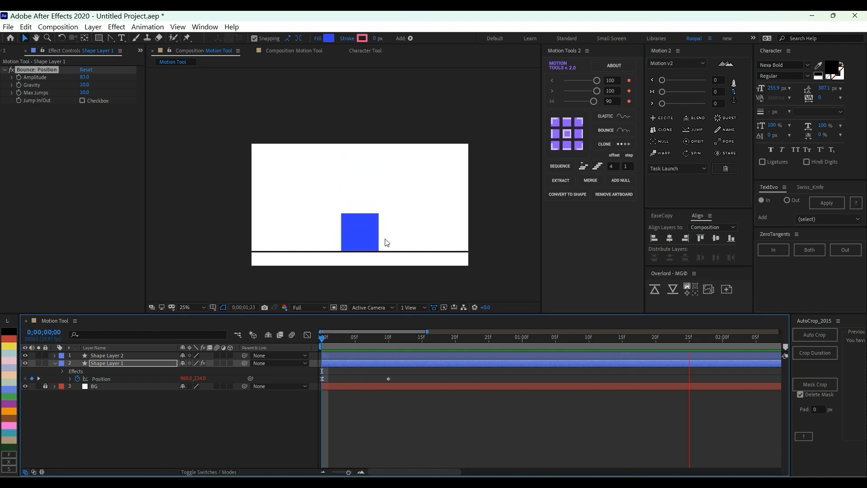
pyautogui.press('space')
pyautogui.moveTo(331, 341); pyautogui.dragTo(243, 370)
pyautogui.scroll(-2, 344, 356)
pyautogui.press('space')
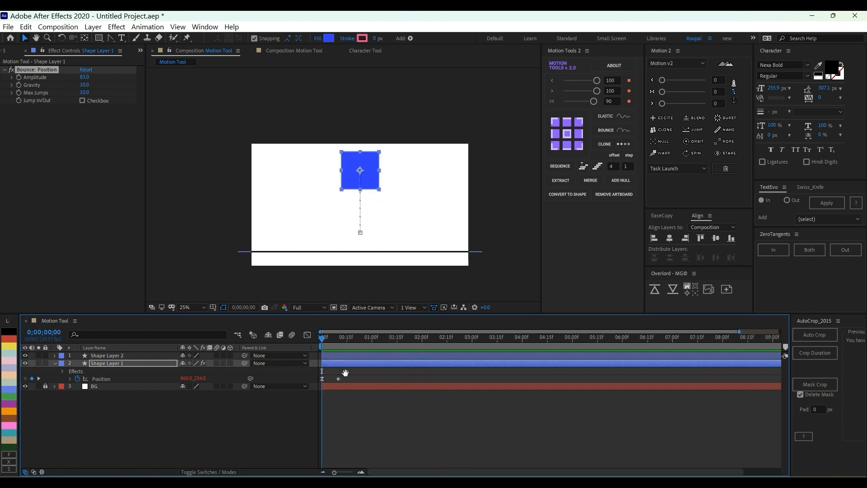
# Move the square's second Position keyframe four frames earlier, to frame 6, and preview the bounce from the start.
pyautogui.press('space')
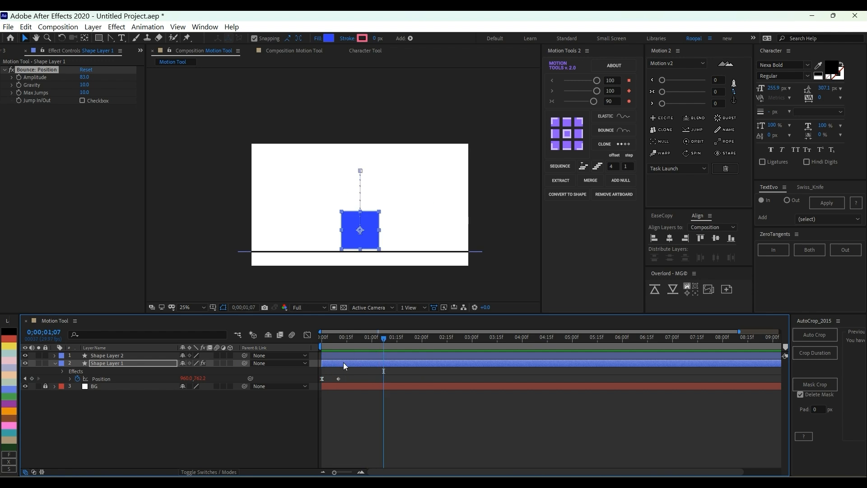
pyautogui.scroll(1, 326, 382)
pyautogui.hscroll(-1, 388, 389)
pyautogui.moveTo(393, 387); pyautogui.dragTo(347, 375)
pyautogui.hotkey('alt', 'Left')
pyautogui.hotkey('alt', 'Left')
pyautogui.hotkey('alt', 'Left')
pyautogui.hotkey('alt', 'Left')
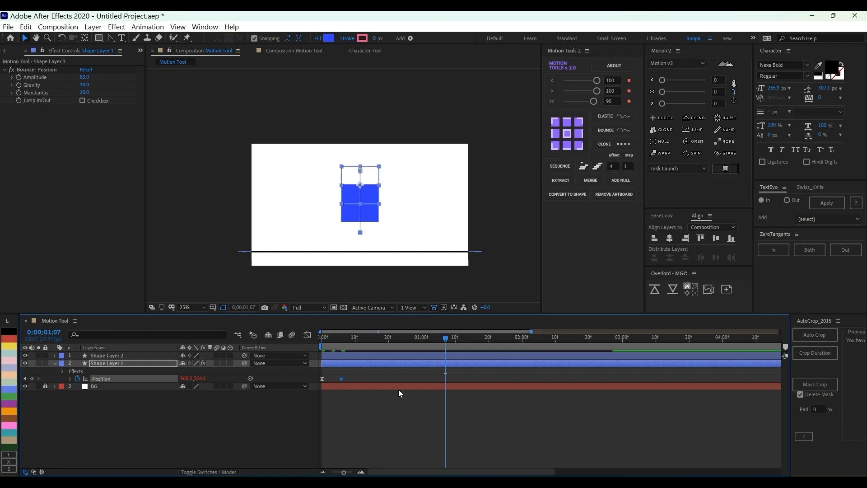
pyautogui.press('space')
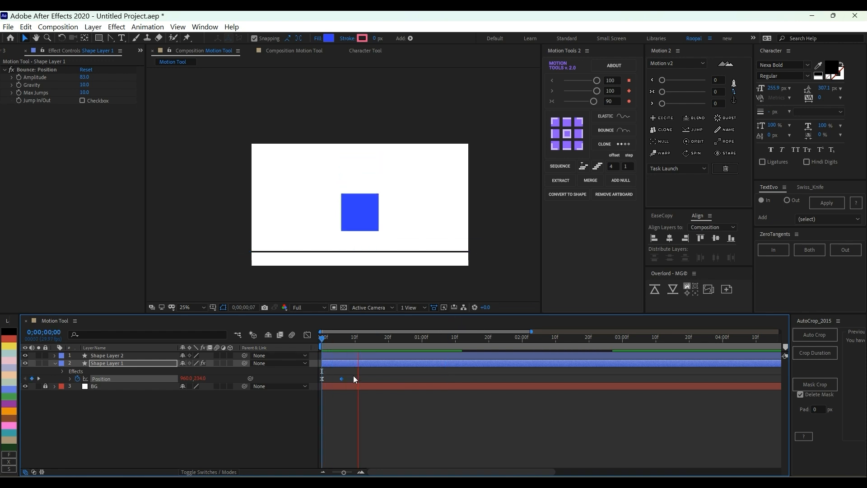
pyautogui.press('space')
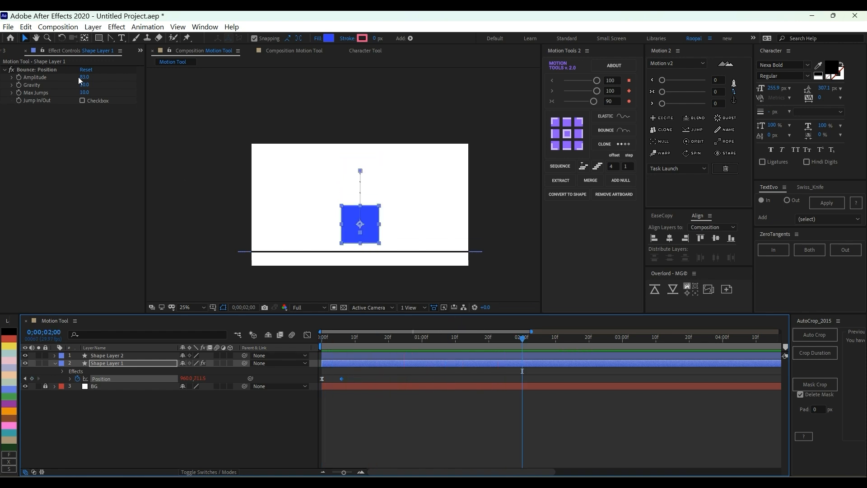
# Set the Bounce effect's Amplitude to 30 and preview the square's fall several times from frame 0.
pyautogui.click(84, 77)
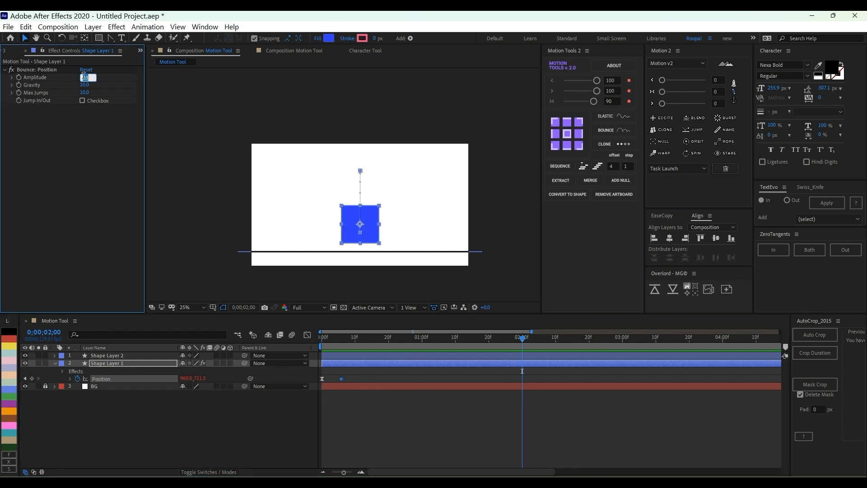
pyautogui.write('30')
pyautogui.press('Return')
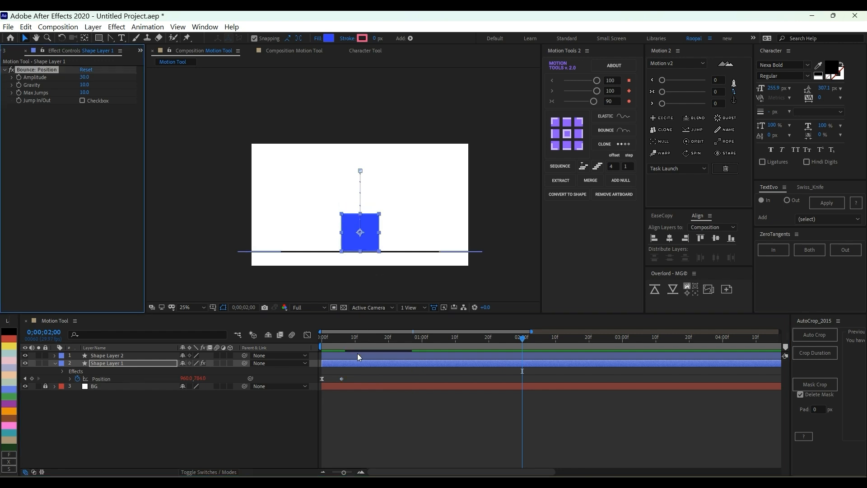
pyautogui.click(322, 343)
pyautogui.press('space')
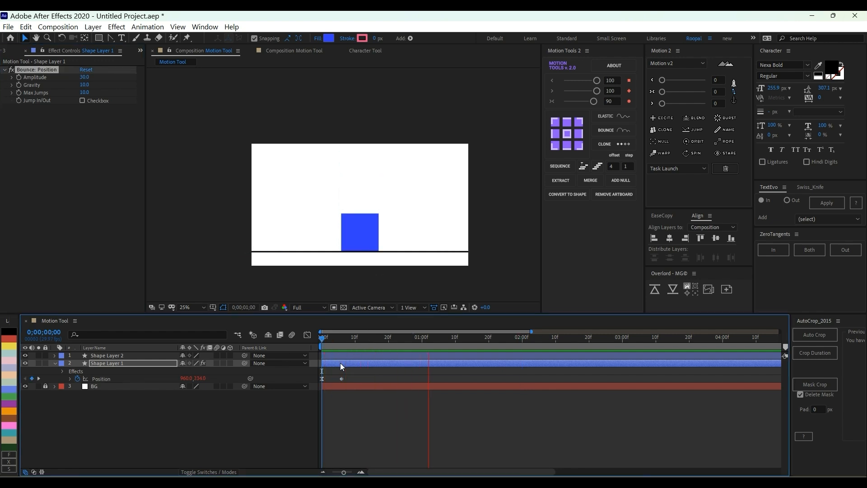
pyautogui.click(322, 343)
pyautogui.press('space')
pyautogui.press('space')
pyautogui.click(318, 343)
pyautogui.press('space')
pyautogui.press('space')
# Return the playhead to frame 0 and lock the ground line layer.
pyautogui.hotkey('ctrl', 'a')
pyautogui.press('u')
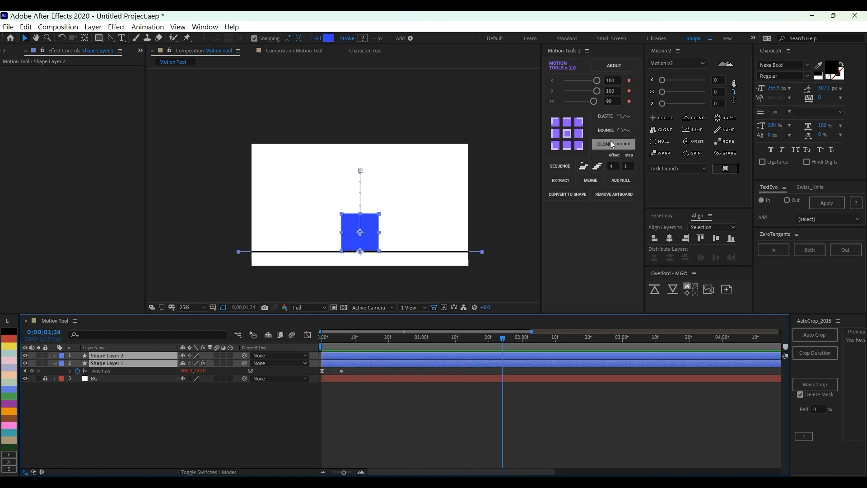
pyautogui.click(394, 425)
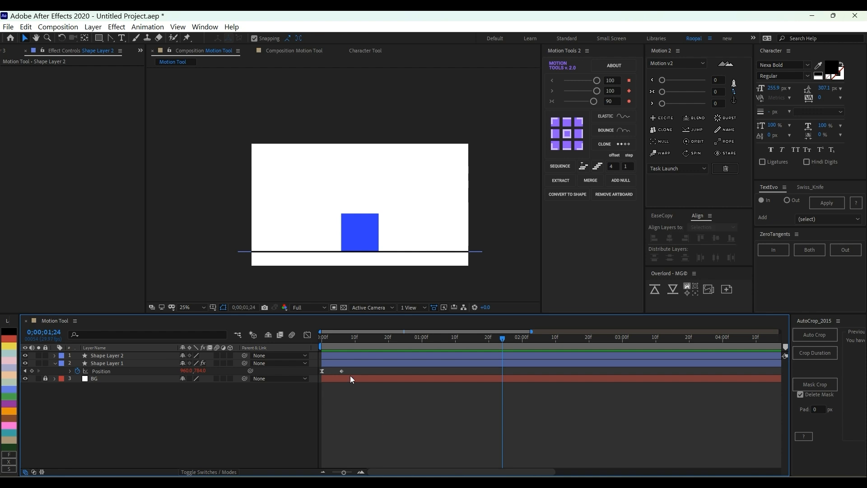
pyautogui.click(348, 358)
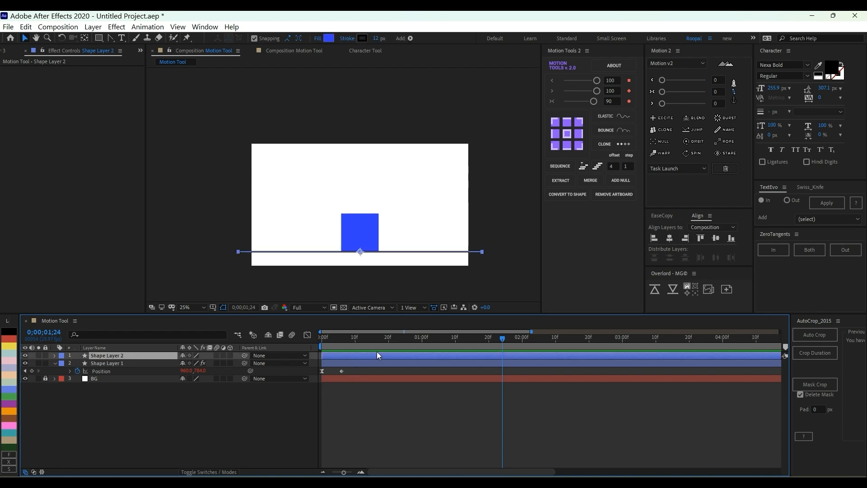
pyautogui.moveTo(377, 349); pyautogui.dragTo(337, 351)
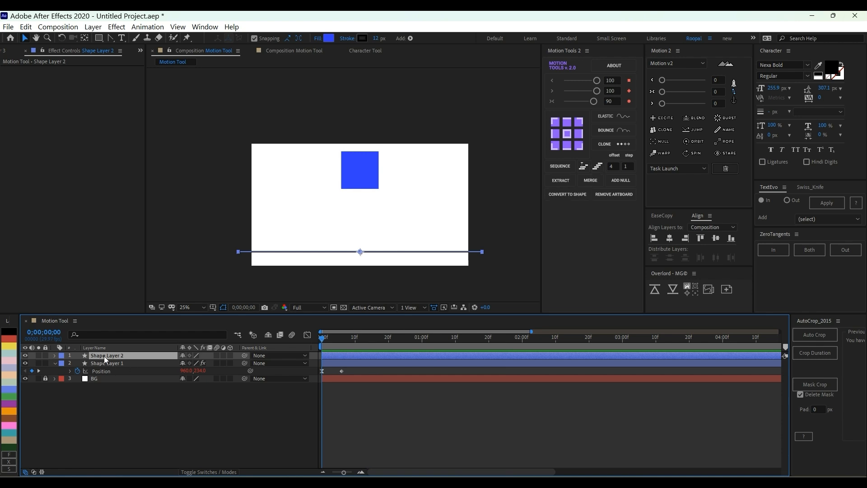
# Duplicate the square layer and shift the copy's whole Position animation left so it starts at 400, 234.
pyautogui.click(120, 365)
pyautogui.hotkey('ctrl', 'd')
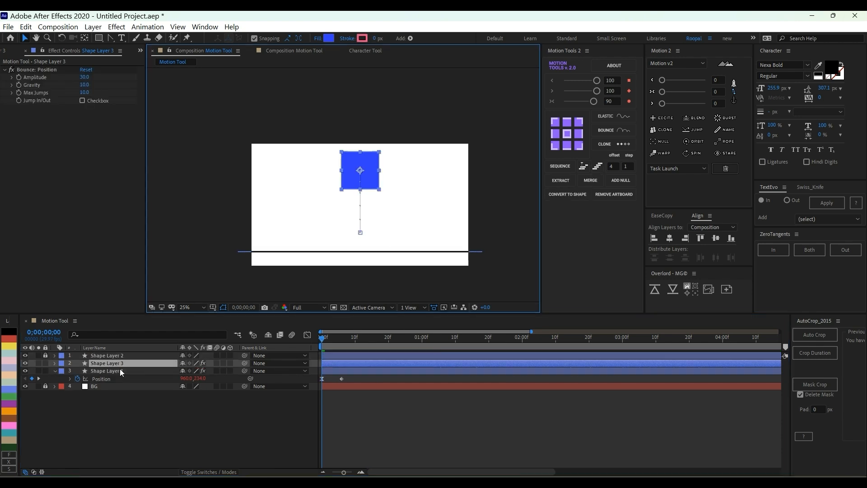
pyautogui.press('p')
pyautogui.click(109, 371)
pyautogui.hotkey('shift', 'Left')
pyautogui.hotkey('shift', 'Left')
pyautogui.hotkey('shift', 'Left')
pyautogui.hotkey('shift', 'Left')
pyautogui.hotkey('shift', 'Left')
pyautogui.hotkey('shift', 'Left')
pyautogui.hotkey('shift', 'Left')
pyautogui.hotkey('shift', 'Left')
pyautogui.hotkey('shift', 'Left')
pyautogui.hotkey('shift', 'Left')
pyautogui.hotkey('shift', 'Left')
pyautogui.hotkey('shift', 'Left')
pyautogui.hotkey('shift', 'Left')
pyautogui.hotkey('shift', 'Left')
pyautogui.hotkey('shift', 'Left')
pyautogui.hotkey('shift', 'Left')
pyautogui.hotkey('shift', 'Left')
pyautogui.hotkey('shift', 'Left')
pyautogui.hotkey('shift', 'Left')
pyautogui.hotkey('shift', 'Left')
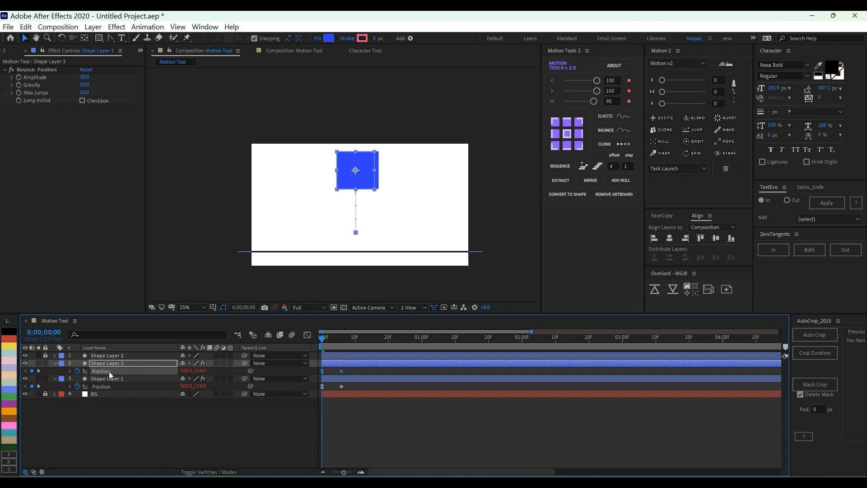
pyautogui.hotkey('shift', 'Left')
pyautogui.hotkey('shift', 'Left')
pyautogui.hotkey('shift', 'Left')
pyautogui.hotkey('shift', 'Left')
pyautogui.hotkey('shift', 'Left')
pyautogui.hotkey('shift', 'Left')
pyautogui.hotkey('shift', 'Left')
pyautogui.hotkey('shift', 'Left')
pyautogui.hotkey('shift', 'Left')
pyautogui.hotkey('shift', 'Left')
pyautogui.hotkey('shift', 'Left')
pyautogui.hotkey('shift', 'Left')
pyautogui.hotkey('shift', 'Left')
pyautogui.hotkey('shift', 'Left')
pyautogui.hotkey('shift', 'Left')
pyautogui.hotkey('shift', 'Left')
pyautogui.hotkey('shift', 'Left')
pyautogui.hotkey('shift', 'Left')
pyautogui.hotkey('shift', 'Left')
pyautogui.hotkey('shift', 'Left')
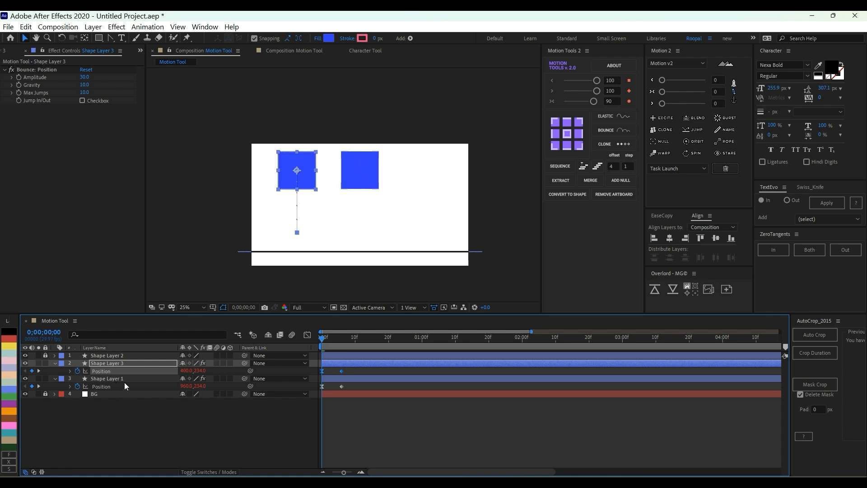
# Duplicate the left square, shift the copy's Position animation right so it starts at 1560, 234, and preview the three squares.
pyautogui.click(137, 363)
pyautogui.hotkey('ctrl', 'd')
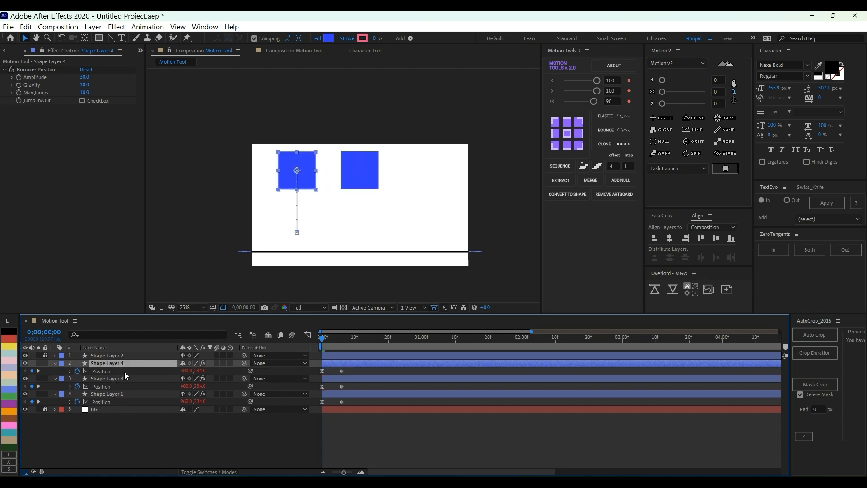
pyautogui.hotkey('shift', 'Right')
pyautogui.hotkey('shift', 'Right')
pyautogui.hotkey('shift', 'Right')
pyautogui.hotkey('shift', 'Right')
pyautogui.hotkey('shift', 'Right')
pyautogui.hotkey('shift', 'Right')
pyautogui.hotkey('shift', 'Right')
pyautogui.hotkey('shift', 'Right')
pyautogui.hotkey('shift', 'Right')
pyautogui.hotkey('shift', 'Right')
pyautogui.hotkey('shift', 'Right')
pyautogui.hotkey('shift', 'Right')
pyautogui.hotkey('shift', 'Right')
pyautogui.hotkey('shift', 'Right')
pyautogui.hotkey('shift', 'Right')
pyautogui.hotkey('shift', 'Right')
pyautogui.hotkey('shift', 'Right')
pyautogui.hotkey('shift', 'Right')
pyautogui.hotkey('shift', 'Right')
pyautogui.hotkey('shift', 'Right')
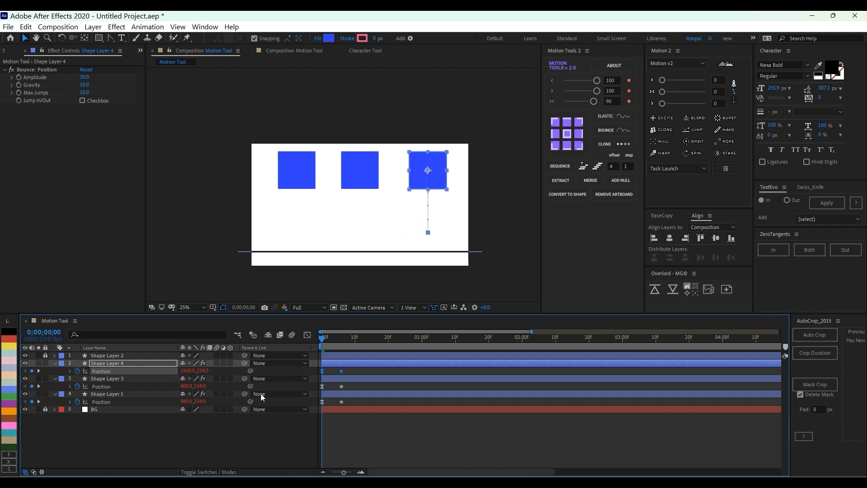
pyautogui.press('space')
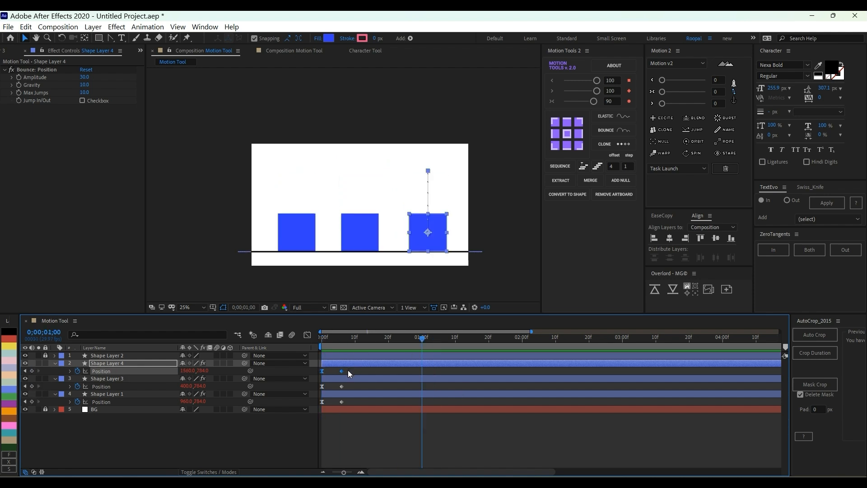
# Place the playhead at frame 12, try to duplicate the squares' first Position keyframes, and delete the extra layers.
pyautogui.moveTo(348, 370); pyautogui.dragTo(340, 398)
pyautogui.click(362, 344)
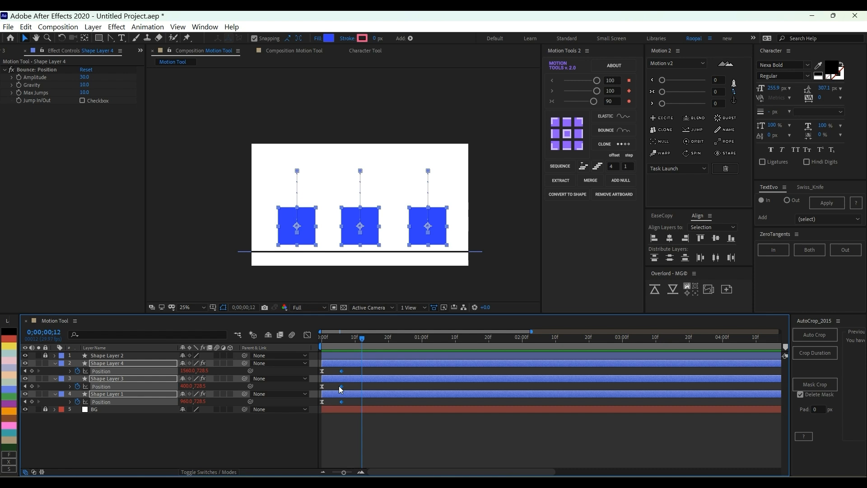
pyautogui.moveTo(333, 369); pyautogui.dragTo(308, 417)
pyautogui.hotkey('ctrl', 'd')
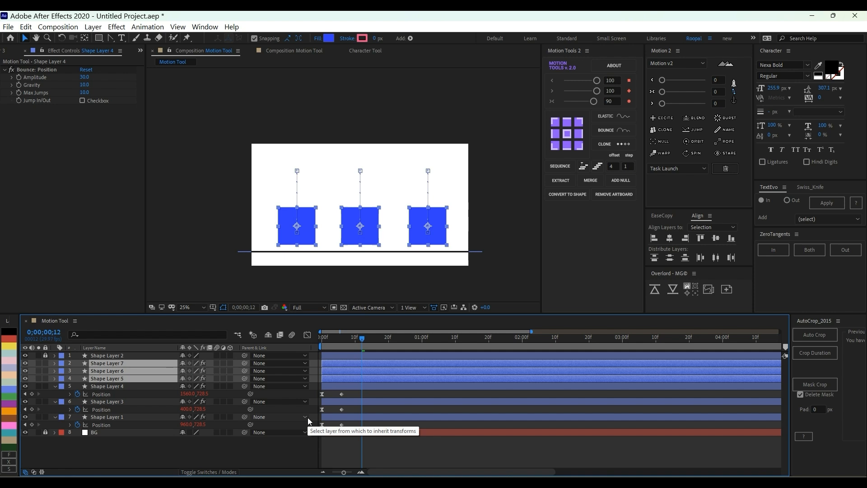
pyautogui.press('Delete')
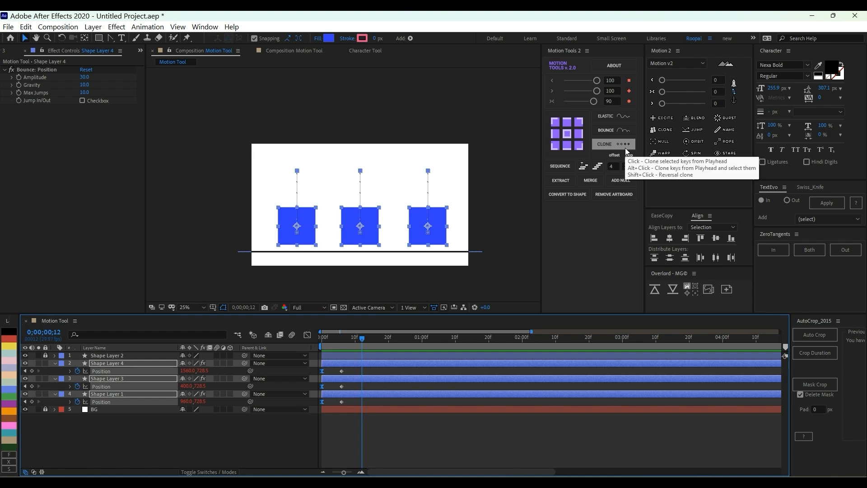
# Clone the three squares' first Position keyframes at frame 12 with Motion Tools and apply Easy Ease to the middle keyframes.
pyautogui.moveTo(328, 375); pyautogui.dragTo(307, 415)
pyautogui.click(603, 140)
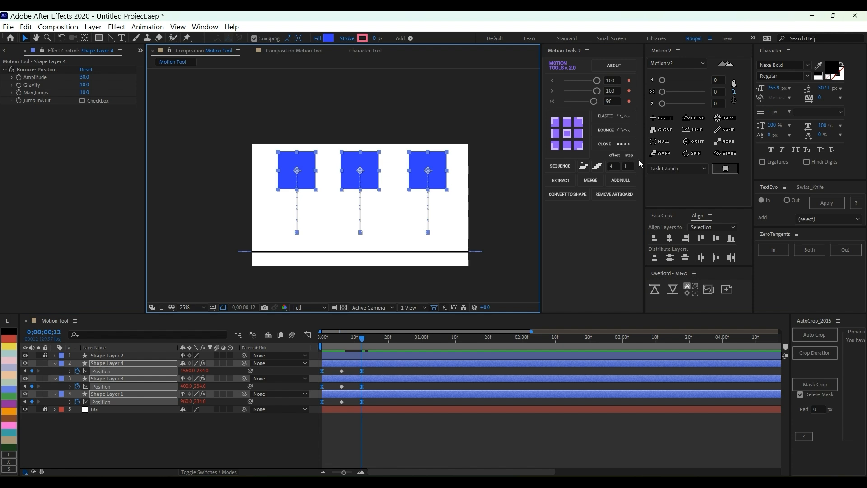
pyautogui.click(388, 338)
pyautogui.moveTo(348, 367); pyautogui.dragTo(334, 411)
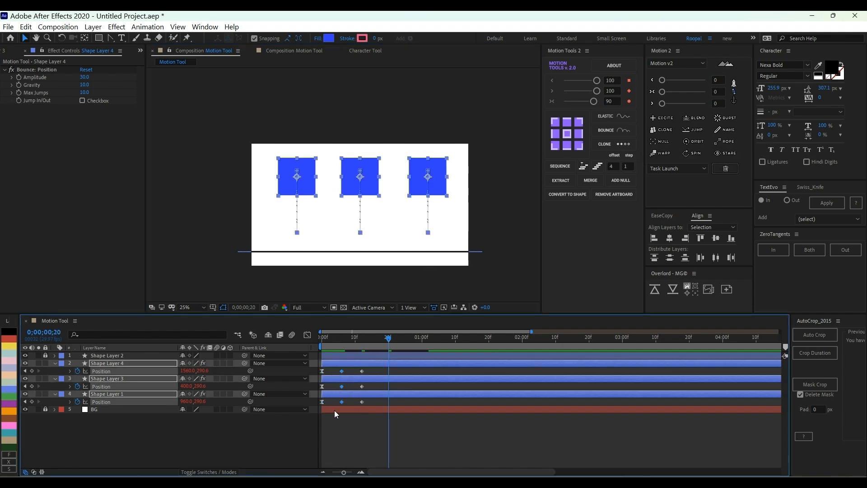
pyautogui.press('F9')
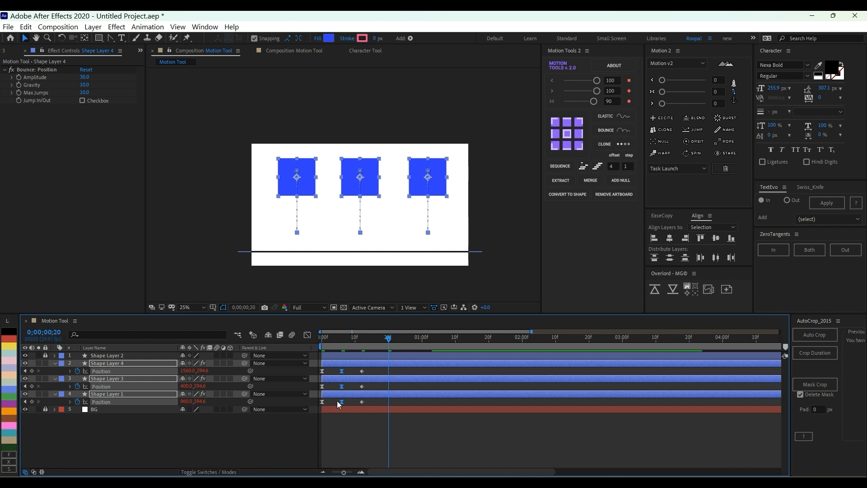
# Preview the squares' down-and-up motion from the start and spread the middle and last keyframes to frames 16 and 32.
pyautogui.press('Home')
pyautogui.moveTo(323, 346); pyautogui.dragTo(362, 352)
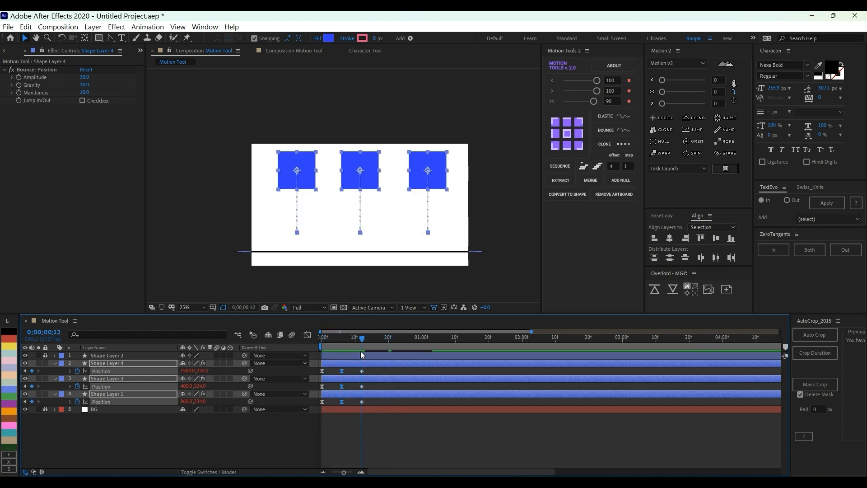
pyautogui.click(322, 342)
pyautogui.press('space')
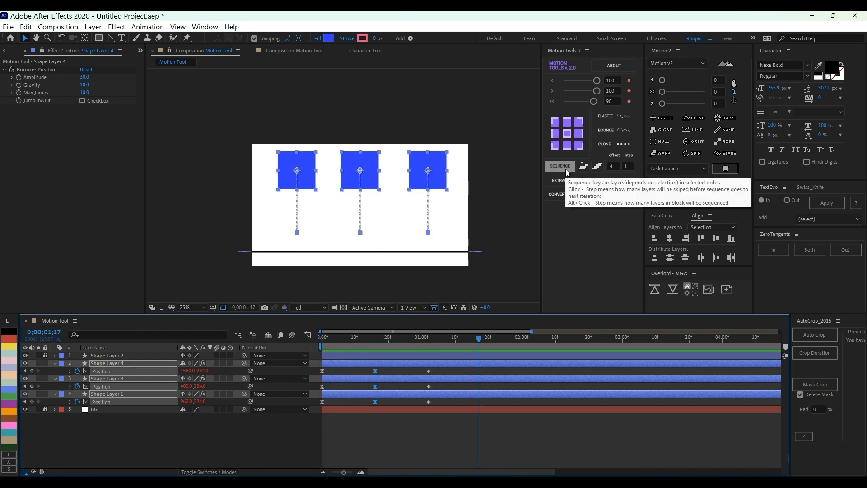
# Remove the cloned last Position keyframes from the three squares and bring the remaining end keyframes back to frame 6.
pyautogui.click(402, 431)
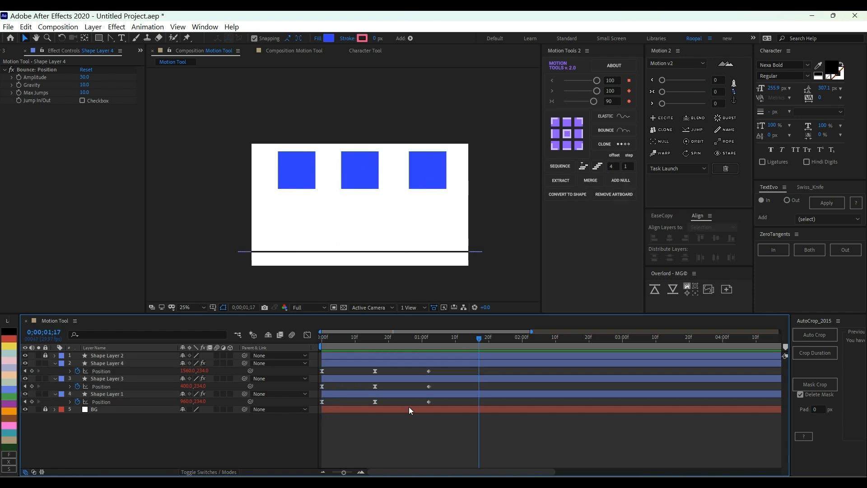
pyautogui.moveTo(441, 423); pyautogui.dragTo(427, 404)
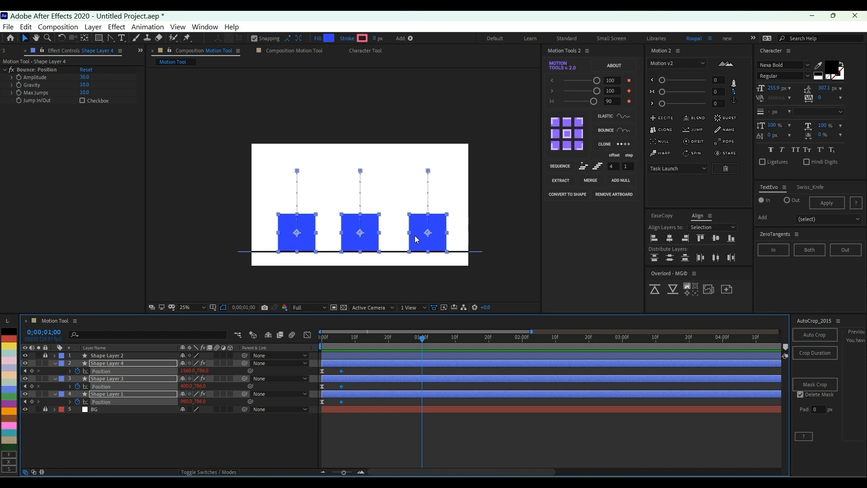
pyautogui.click(405, 438)
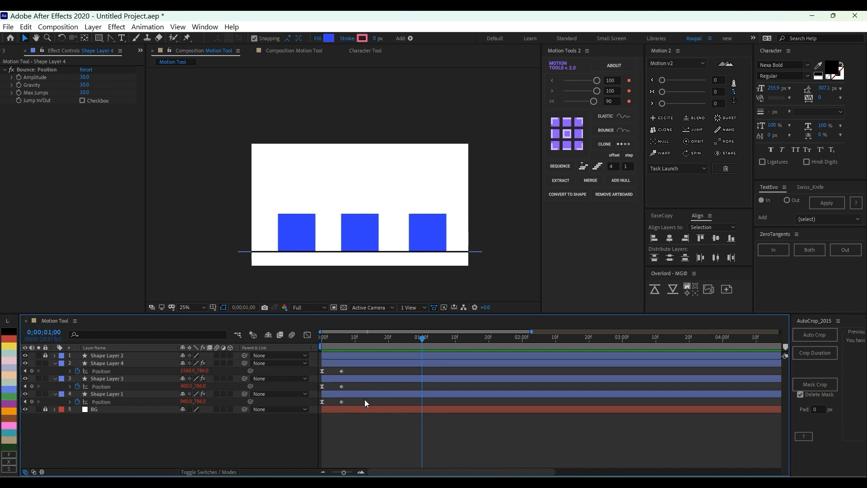
# Stagger the square layers by hand, starting the left square at frame 3 and the right one at frame 7, and preview.
pyautogui.moveTo(364, 380); pyautogui.dragTo(383, 365)
pyautogui.scroll(3, 328, 369)
pyautogui.hscroll(-2, 329, 370)
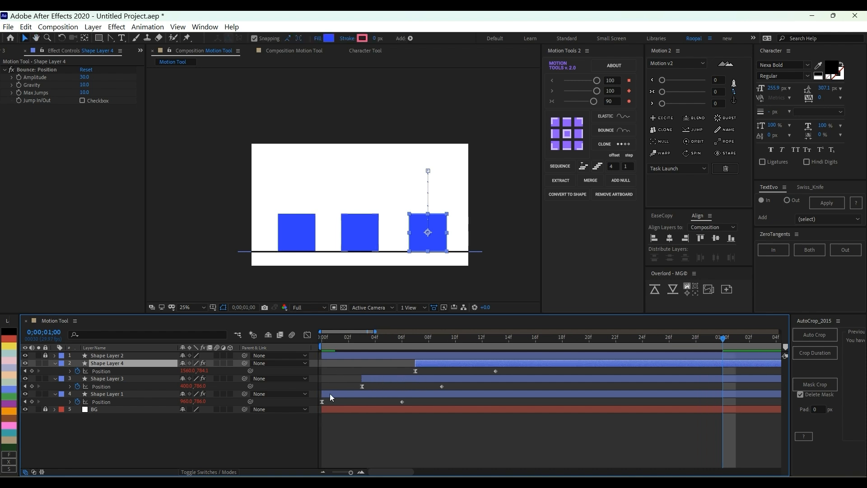
pyautogui.click(438, 369)
pyautogui.click(322, 338)
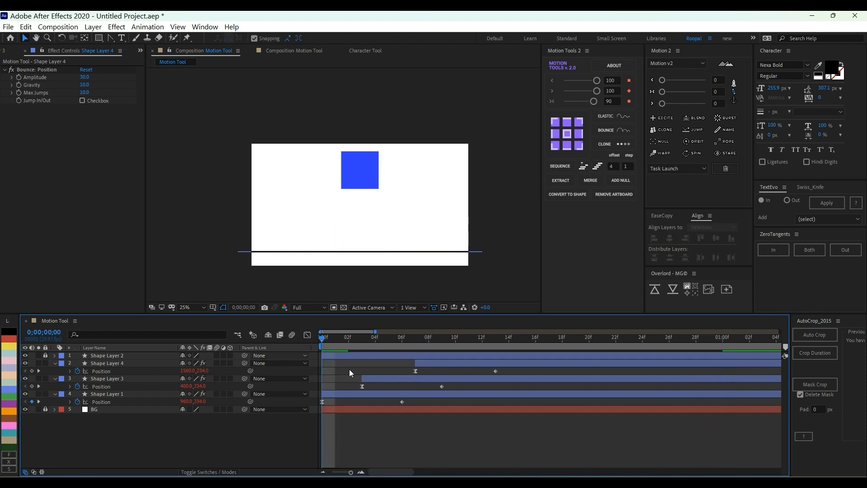
pyautogui.press('space')
pyautogui.press('space')
# Shift the left square's layer to start at frame 5 and the right one's at frame 8, and preview the stagger.
pyautogui.moveTo(429, 365)
pyautogui.mouseDown()
pyautogui.moveTo(443, 365)
pyautogui.moveTo(430, 377)
pyautogui.mouseUp()
pyautogui.press('space')
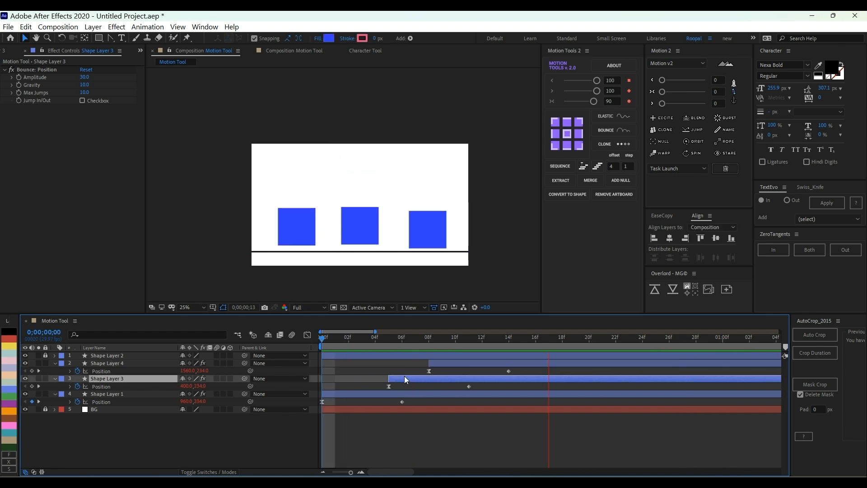
pyautogui.press('space')
pyautogui.press('-')
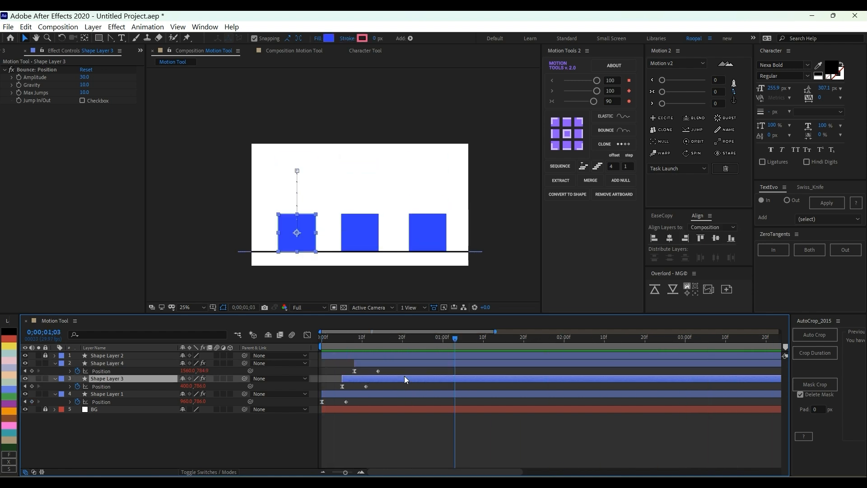
# Align the three square layers to start at frame 0 and turn on the first Sequence direction option in Motion Tools.
pyautogui.click(395, 392)
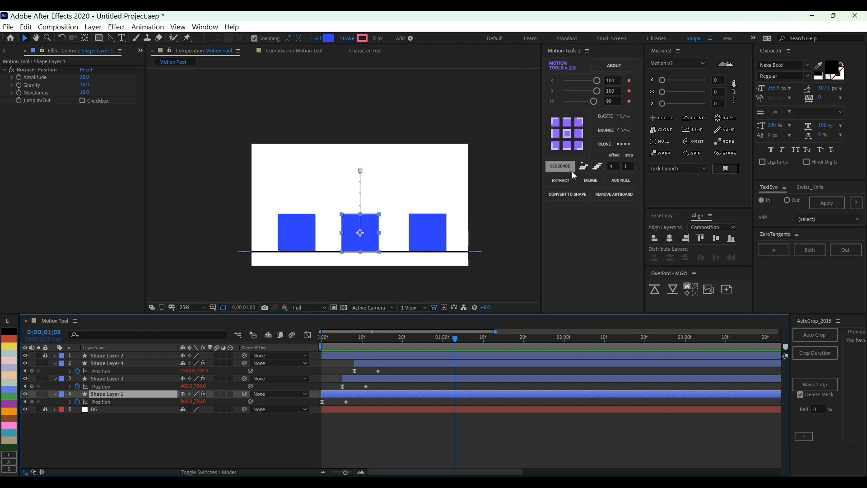
pyautogui.keyDown('shift'); pyautogui.click(364, 363); pyautogui.keyUp('shift')
pyautogui.press('Home')
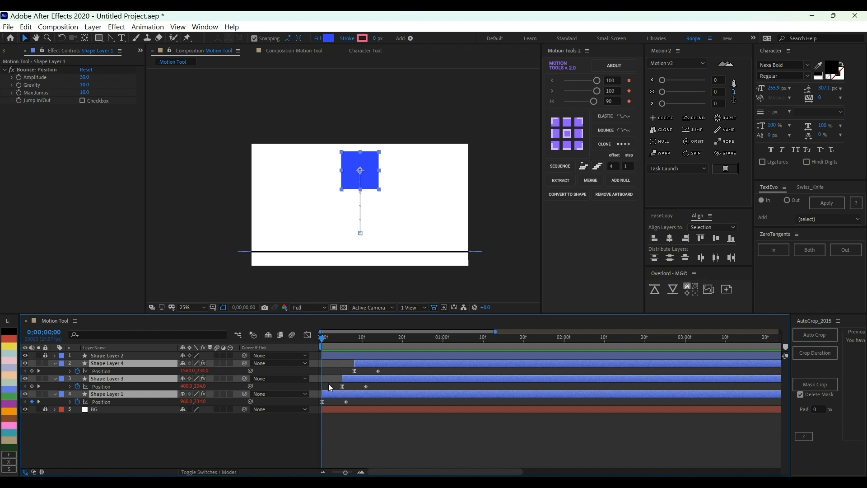
pyautogui.click(582, 167)
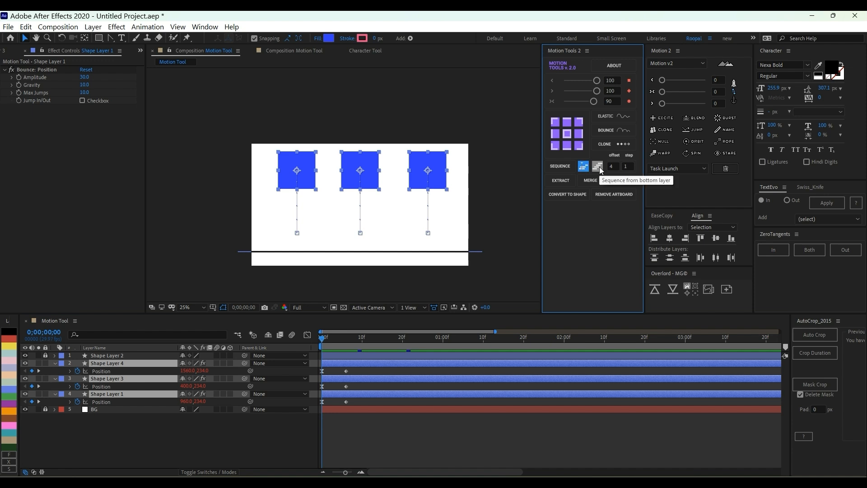
# Switch the Motion Tools Sequence direction to start from the top layer and deselect the square layers.
pyautogui.click(598, 166)
pyautogui.click(601, 169)
pyautogui.click(414, 433)
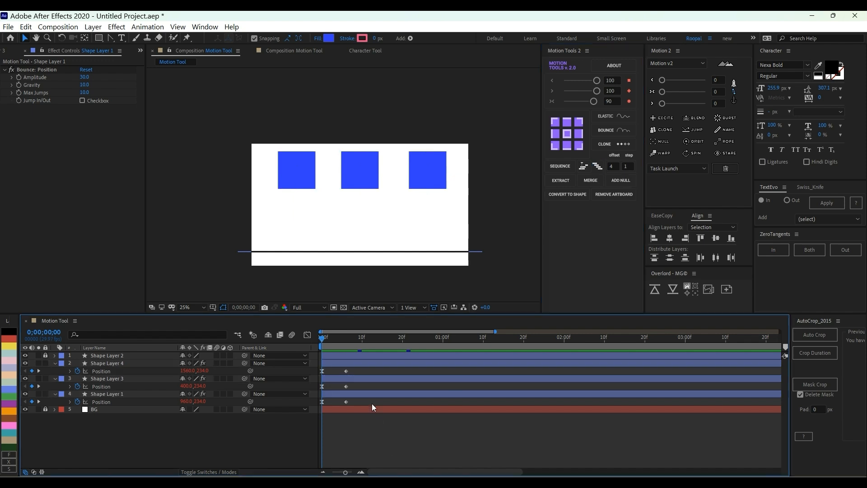
# Move the middle square's layer above the left square's layer and check each square's place in the layer order.
pyautogui.click(370, 393)
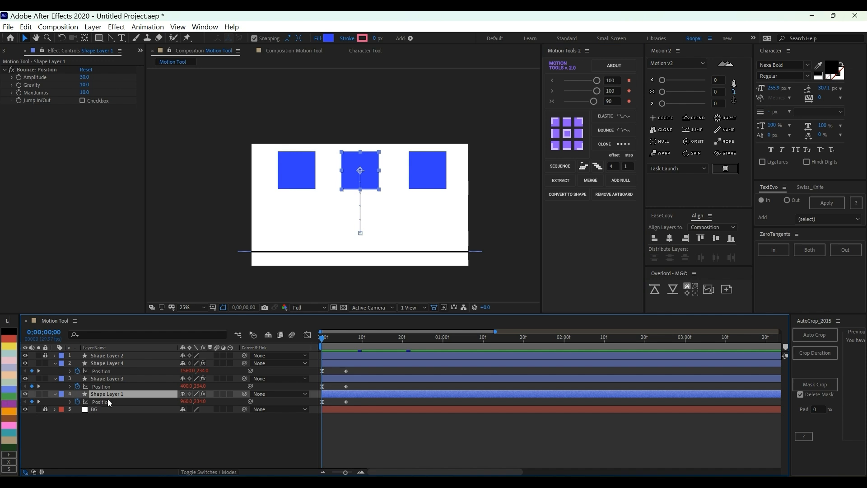
pyautogui.moveTo(115, 375); pyautogui.dragTo(116, 374)
pyautogui.click(296, 168)
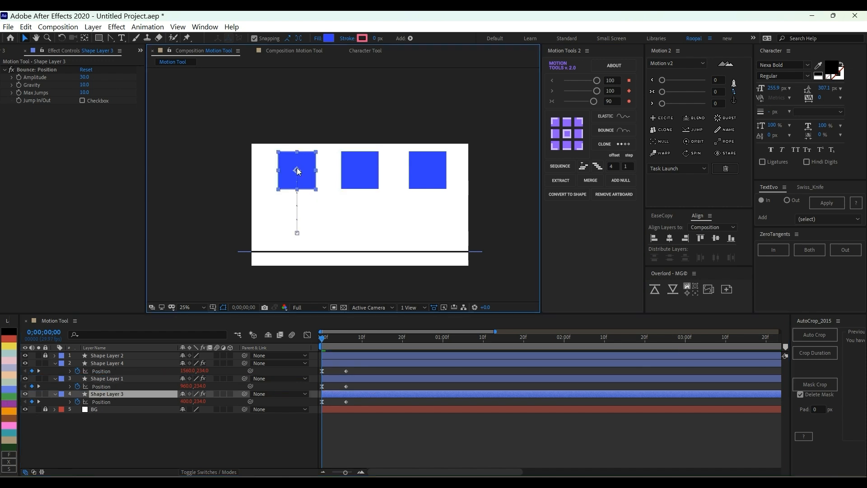
pyautogui.click(296, 168)
pyautogui.click(365, 169)
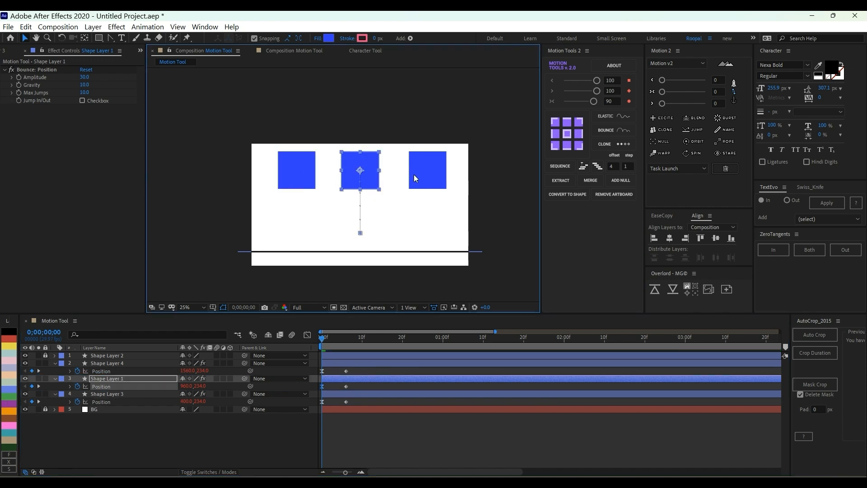
pyautogui.click(432, 175)
pyautogui.click(333, 405)
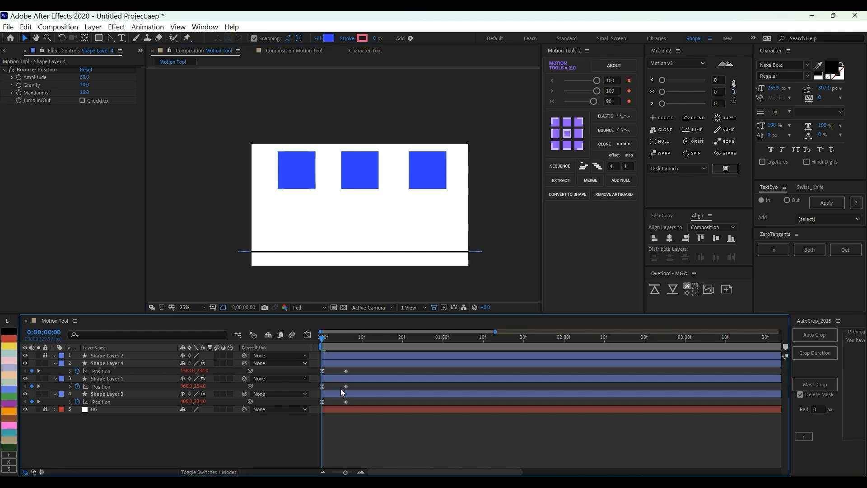
# Set the Sequence offset to 10 and sequence the three square layers from the top layer.
pyautogui.click(370, 362)
pyautogui.click(617, 166)
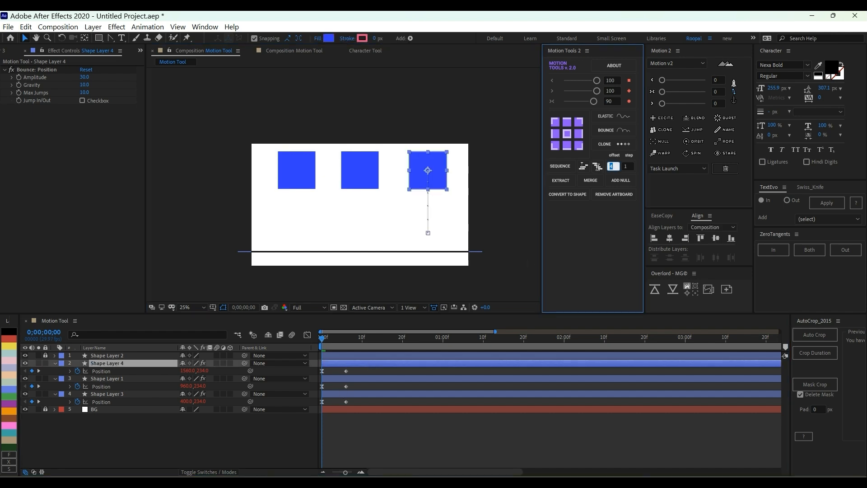
pyautogui.write('10')
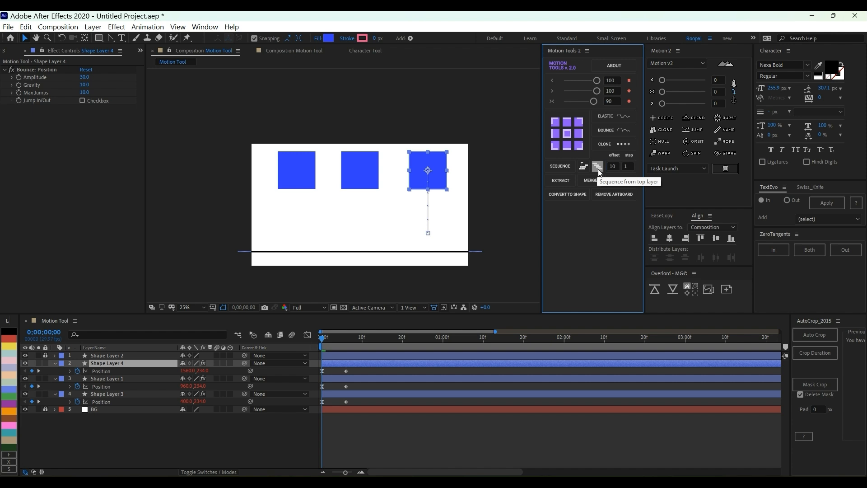
pyautogui.click(389, 399)
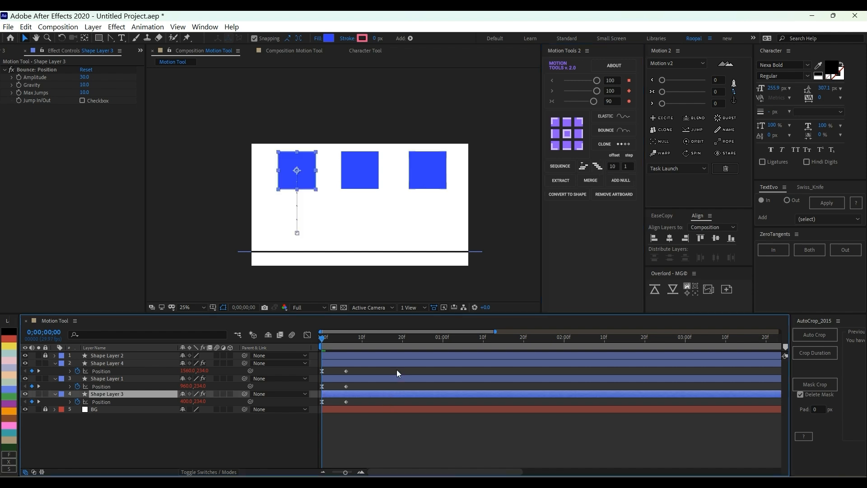
pyautogui.keyDown('shift'); pyautogui.click(400, 364); pyautogui.keyUp('shift')
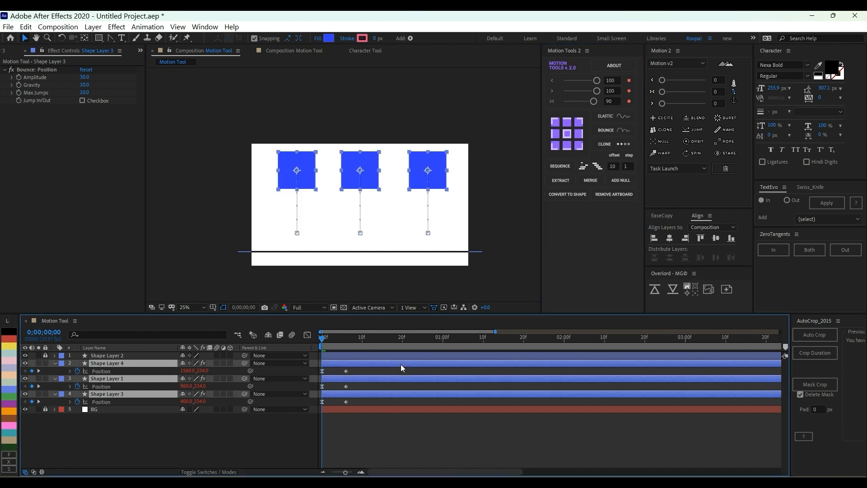
pyautogui.click(563, 164)
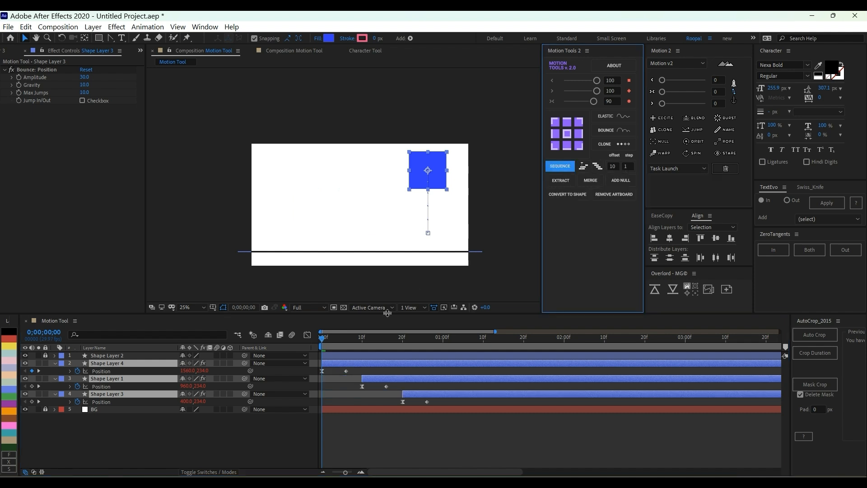
# Undo the sequencing, then sequence the three square layers from the bottom layer with an offset of 5.
pyautogui.click(522, 394)
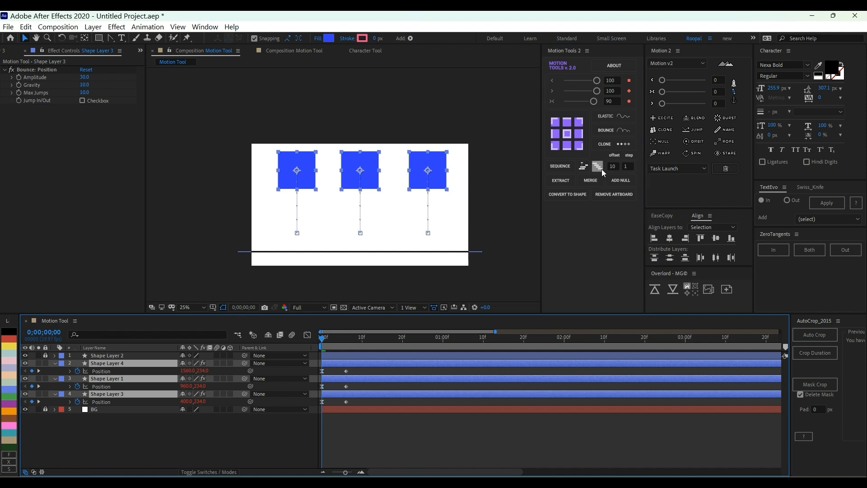
pyautogui.click(602, 169)
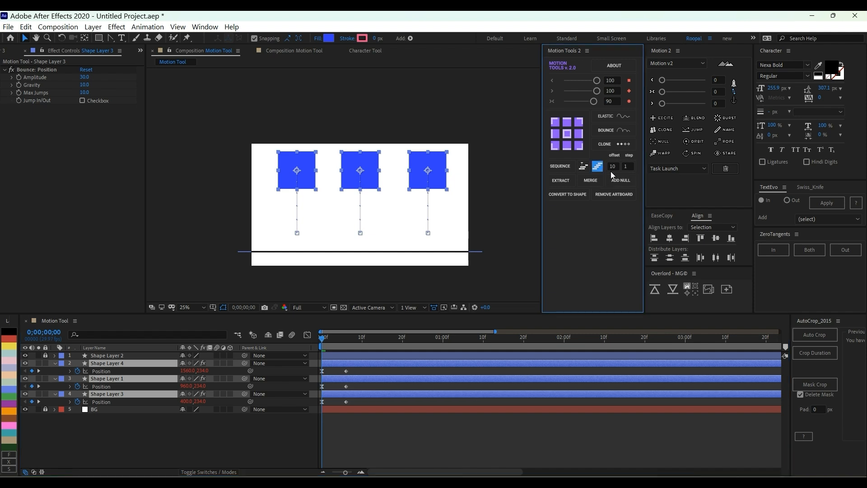
pyautogui.click(565, 170)
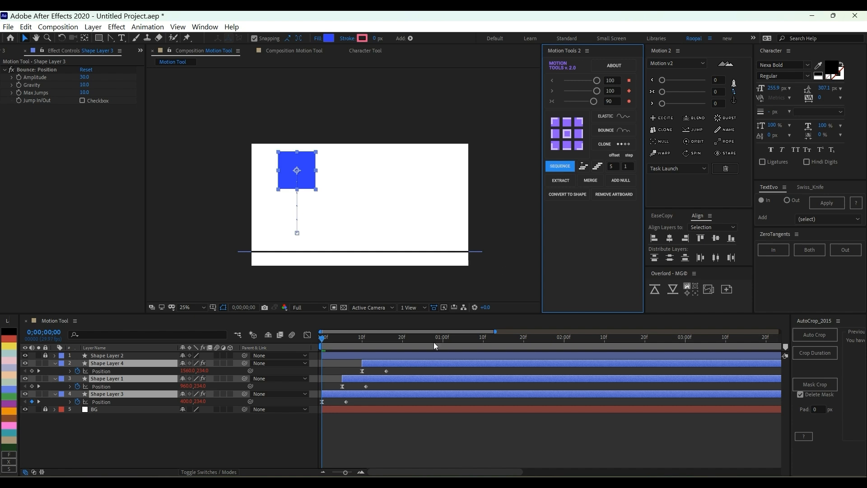
# Scrub through and play back the staggered bounce animation of the three squares.
pyautogui.scroll(3, 327, 384)
pyautogui.scroll(-1, 380, 390)
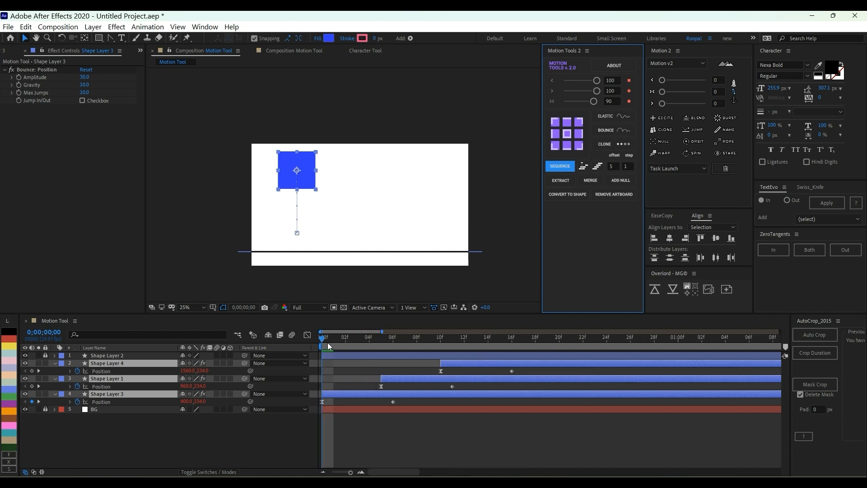
pyautogui.moveTo(327, 342); pyautogui.dragTo(499, 355)
pyautogui.scroll(2, 373, 362)
pyautogui.scroll(-2, 514, 378)
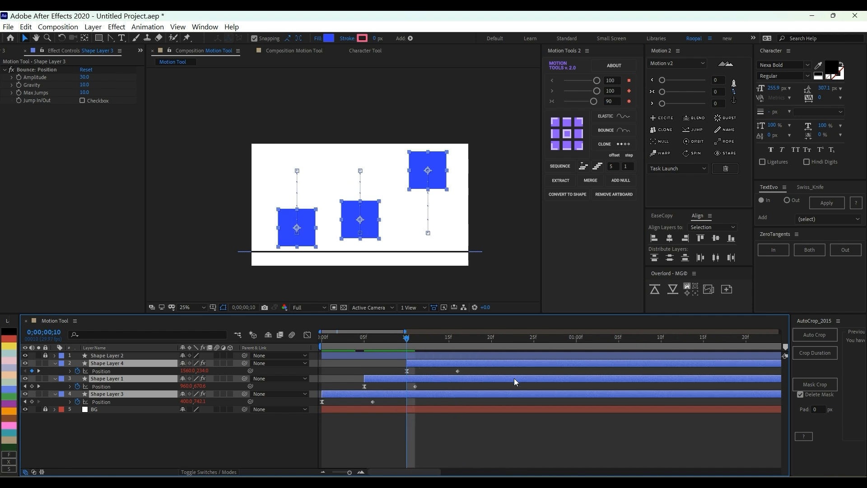
pyautogui.press('space')
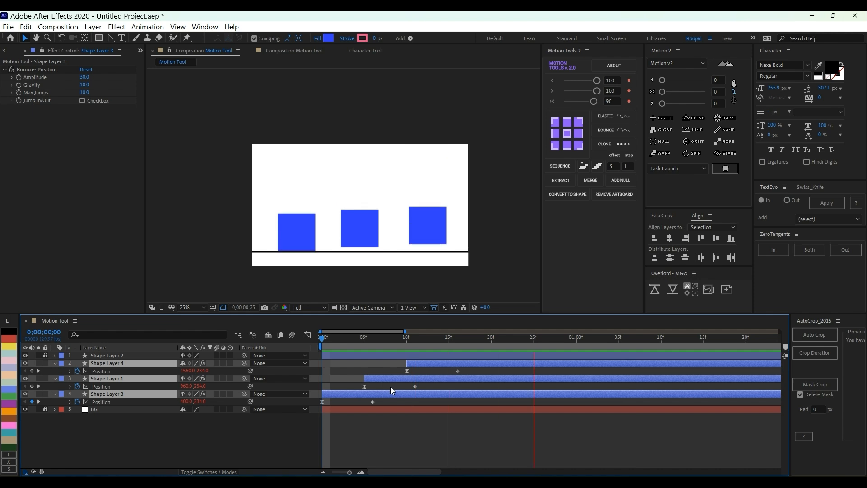
pyautogui.press('space')
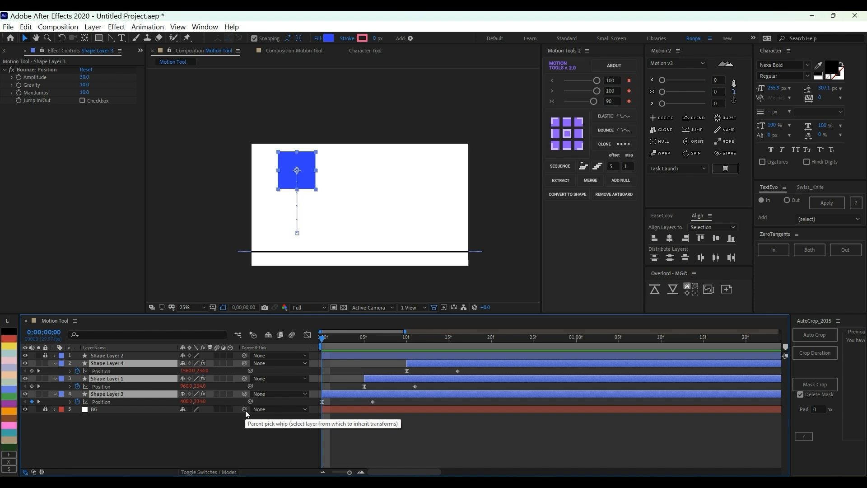
pyautogui.press('space')
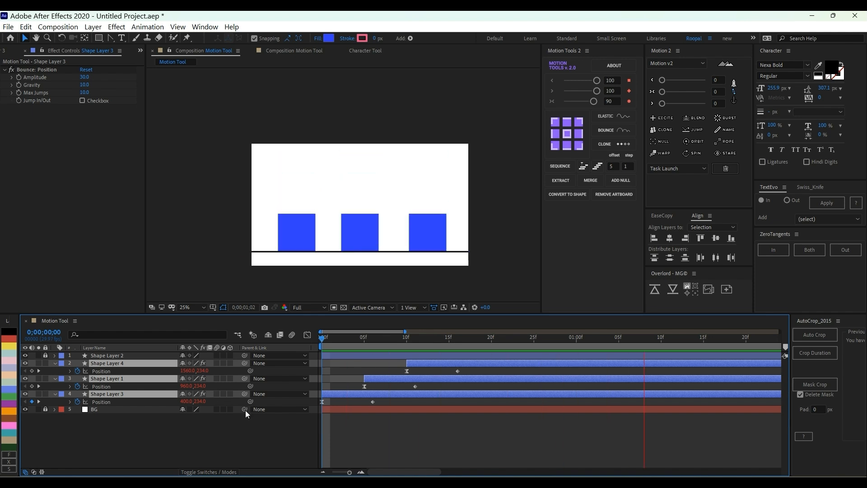
pyautogui.press('space')
pyautogui.press('space')
pyautogui.press('space')
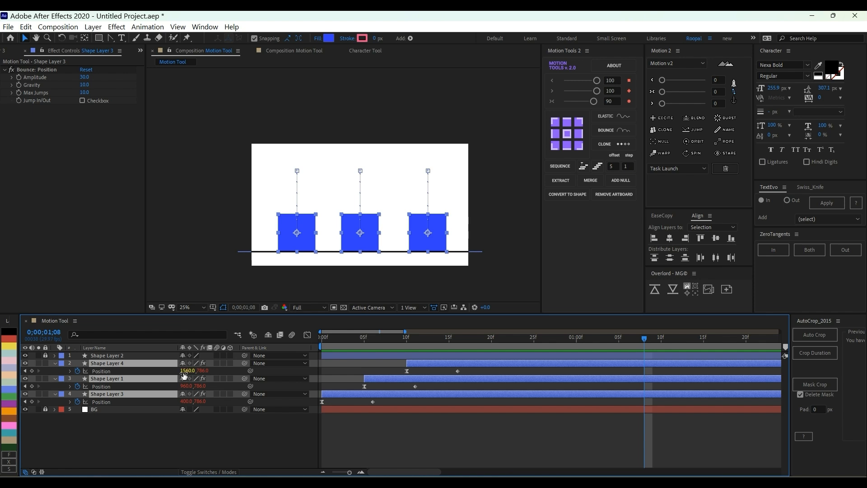
# Try moving the three animated squares through their Position value and directly in the composition, and undo both moves.
pyautogui.moveTo(183, 372); pyautogui.dragTo(259, 373)
pyautogui.hotkey('ctrl', 'z')
pyautogui.moveTo(306, 229); pyautogui.dragTo(343, 222)
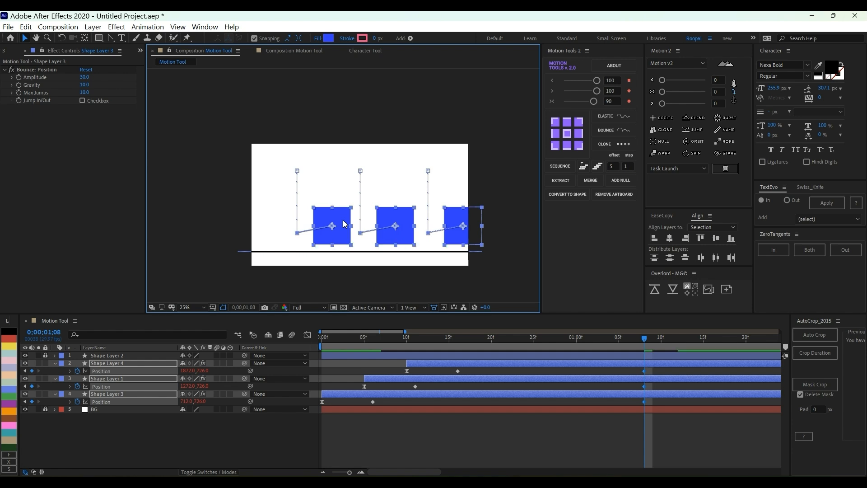
pyautogui.hotkey('ctrl', 'z')
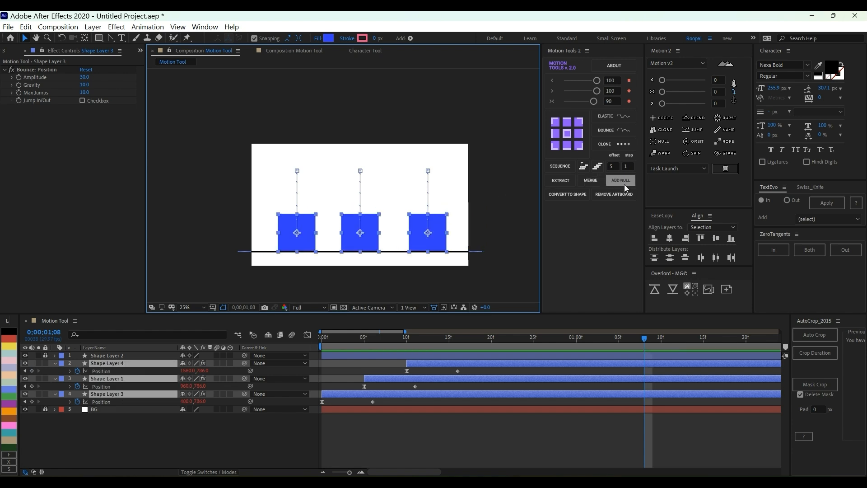
# Parent the three square layers to a new null using Add Null, and select the null.
pyautogui.click(625, 185)
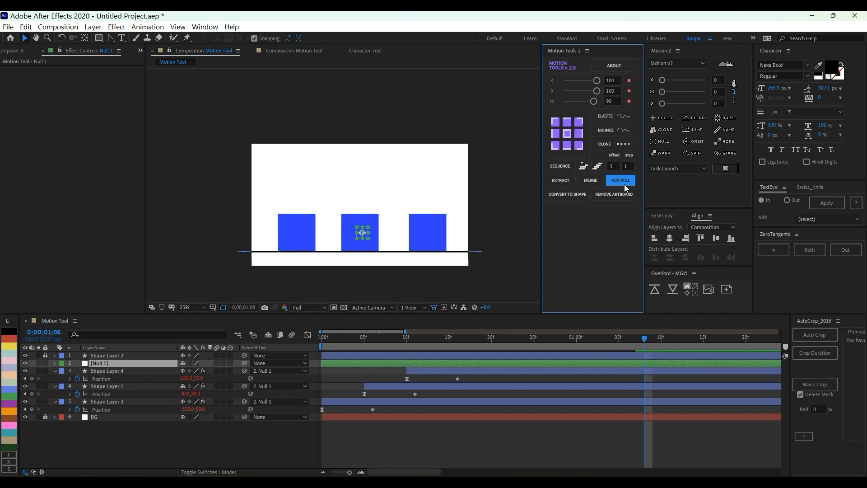
pyautogui.click(137, 400)
pyautogui.keyDown('shift'); pyautogui.click(146, 371); pyautogui.keyUp('shift')
pyautogui.click(123, 362)
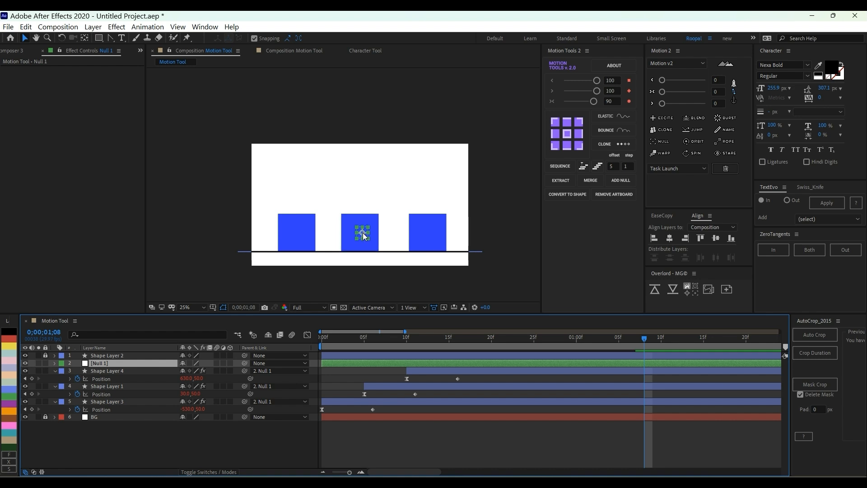
# Try moving the parent null upward with the squares attached, and undo the move.
pyautogui.moveTo(361, 233); pyautogui.dragTo(369, 204)
pyautogui.hotkey('ctrl', 'z')
pyautogui.hotkey('ctrl', 'z')
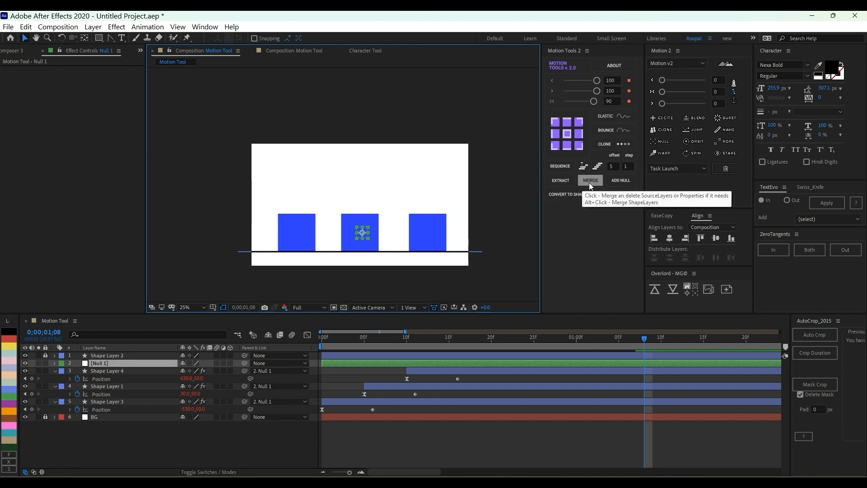
# Merge the three square layers into a single shape layer and preview its animation from the start.
pyautogui.click(112, 401)
pyautogui.keyDown('shift'); pyautogui.click(121, 371); pyautogui.keyUp('shift')
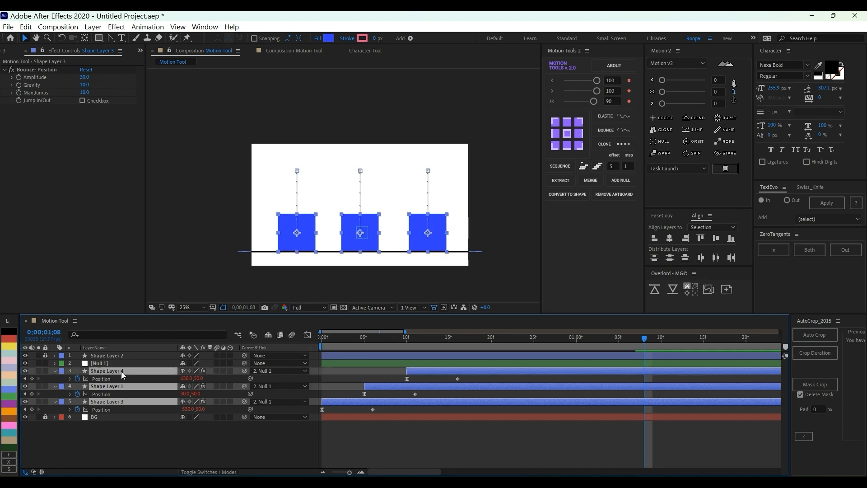
pyautogui.click(592, 180)
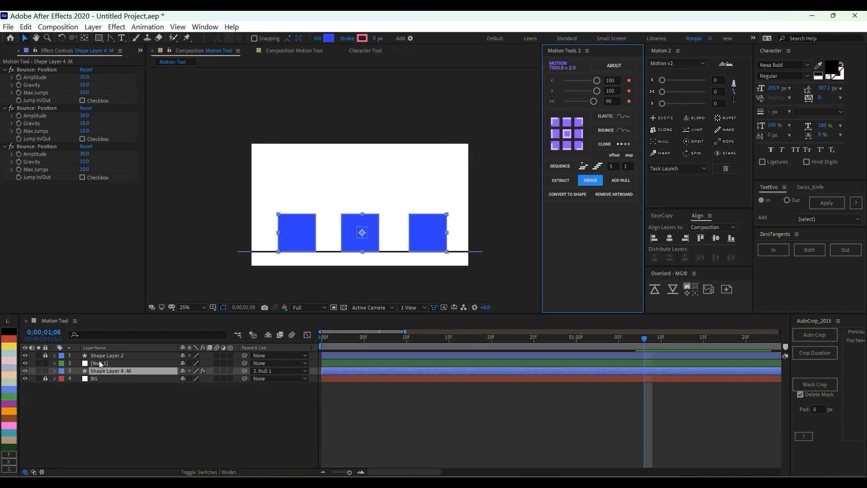
pyautogui.click(360, 337)
pyautogui.press('space')
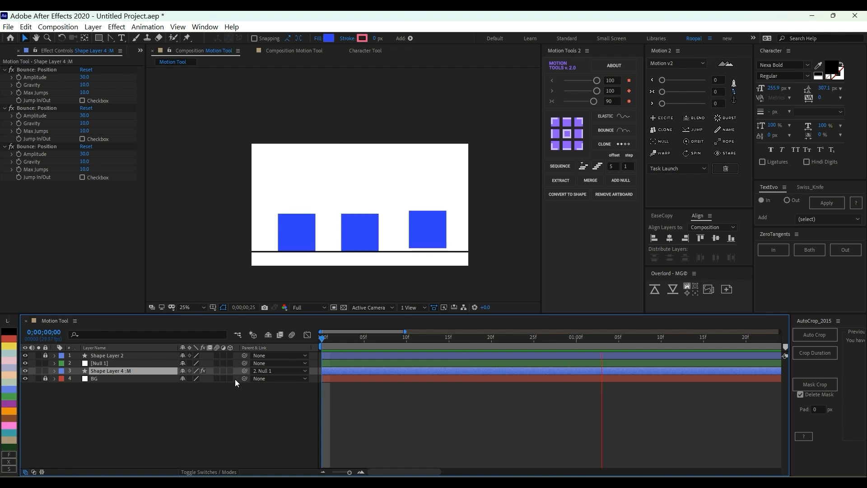
pyautogui.press('space')
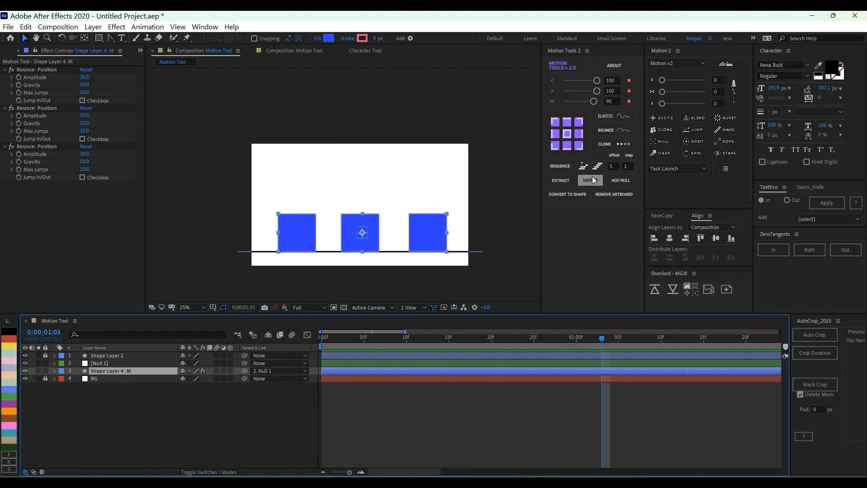
# Extract the merged shape layer back into separate square layers, dismiss the script alerts, and preview the animation.
pyautogui.click(561, 180)
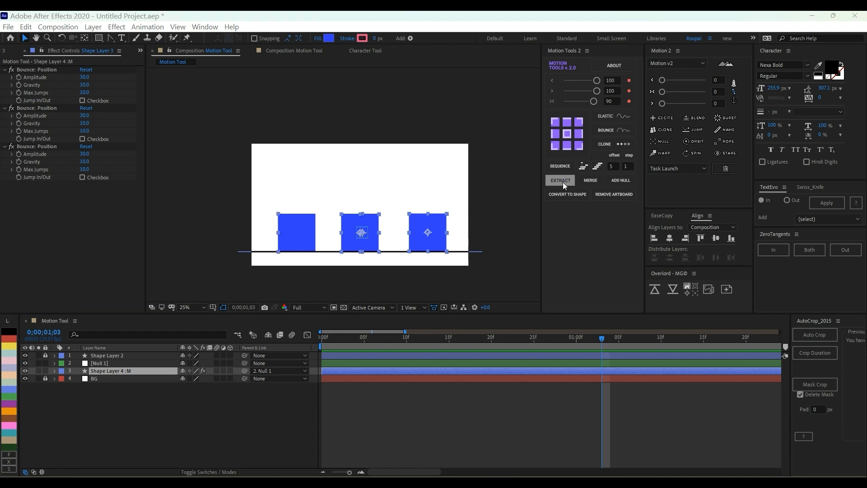
pyautogui.click(507, 286)
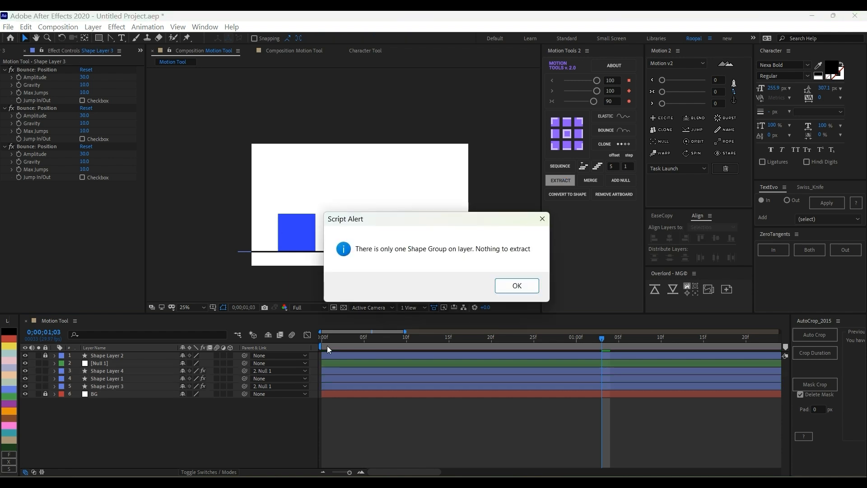
pyautogui.click(515, 286)
pyautogui.press('space')
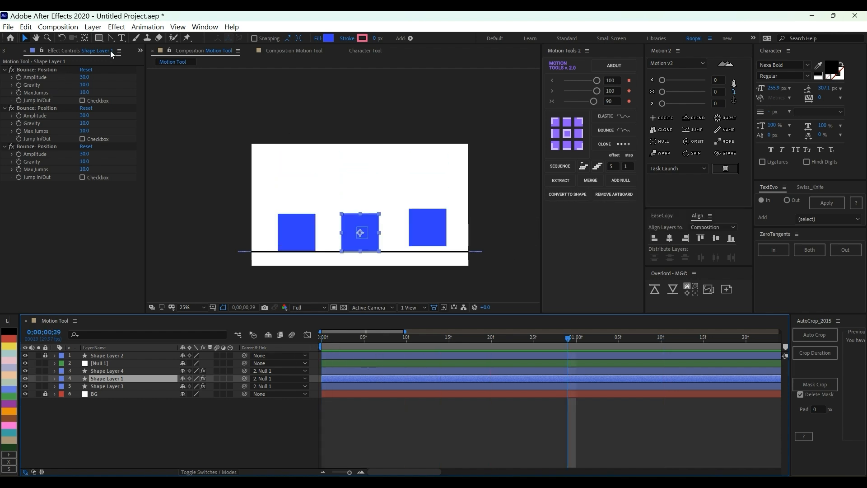
# Show the project items and import the Illustrator file food logo AI with Create Composition enabled.
pyautogui.click(140, 50)
pyautogui.click(163, 61)
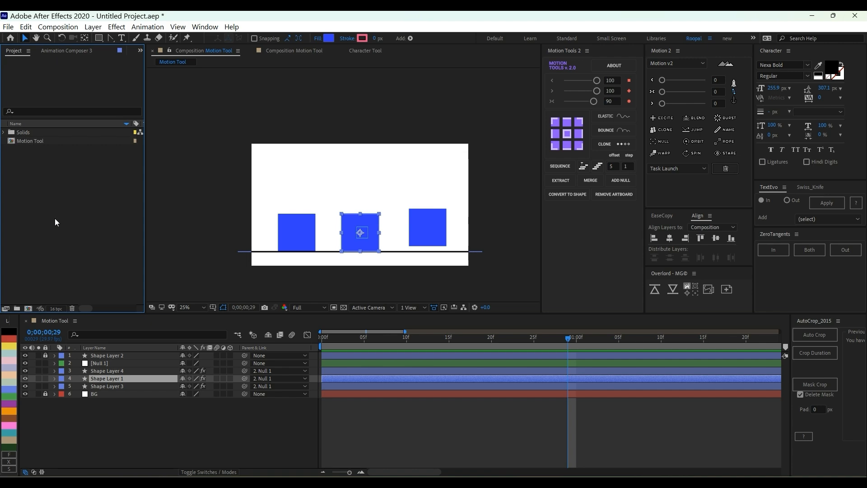
pyautogui.doubleClick(55, 218)
pyautogui.click(332, 194)
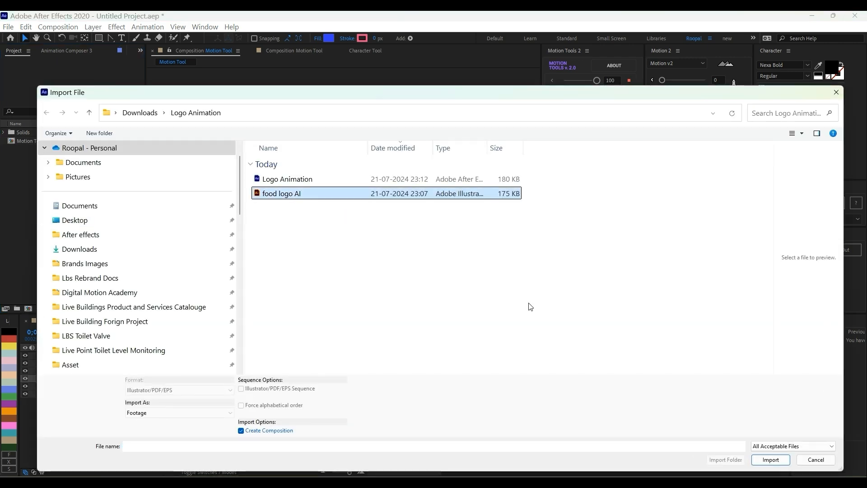
pyautogui.click(770, 459)
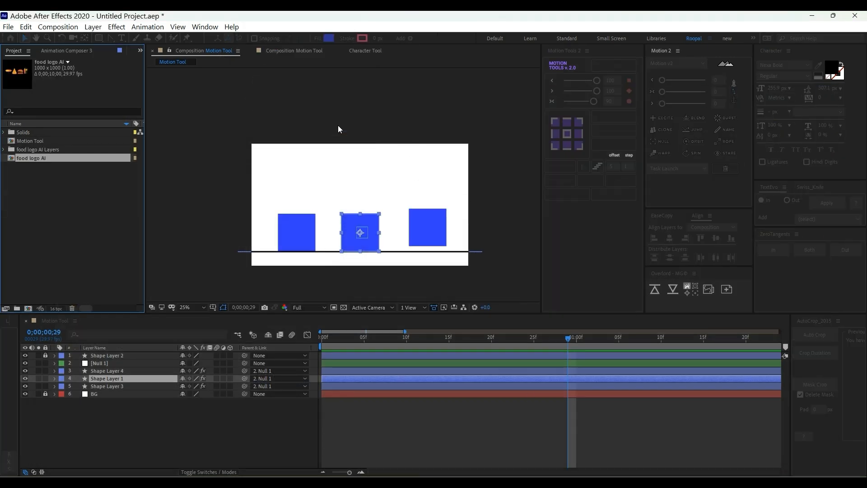
# Open the imported food logo composition and the food logo AI composition nested inside it.
pyautogui.doubleClick(36, 158)
pyautogui.scroll(1, 353, 161)
pyautogui.doubleClick(104, 355)
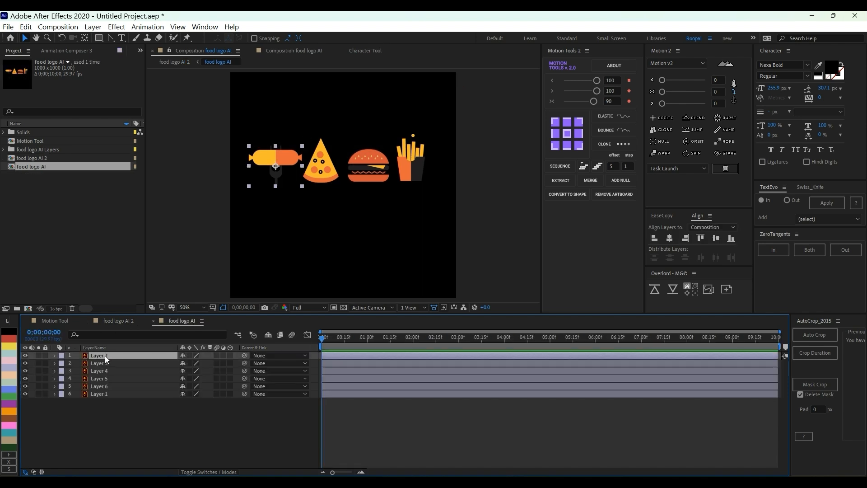
# Convert the pizza artwork in Layer 3 to a shape layer and hide the original Illustrator layer by making it shy.
pyautogui.click(102, 364)
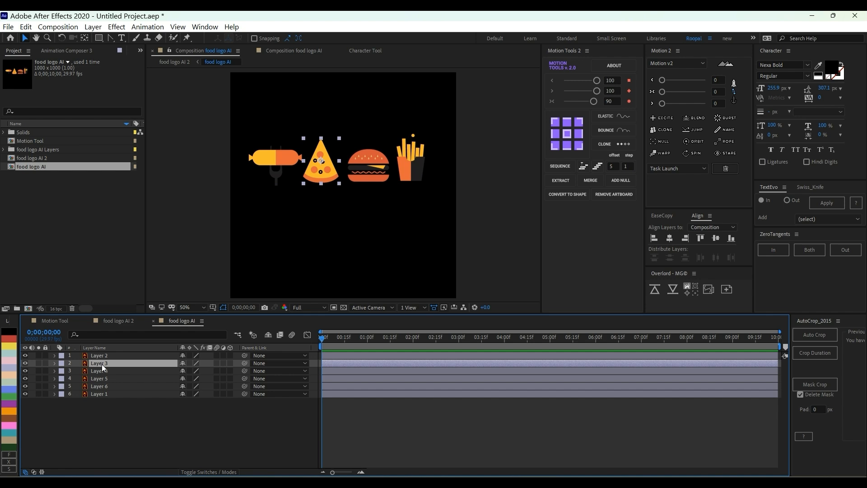
pyautogui.click(562, 197)
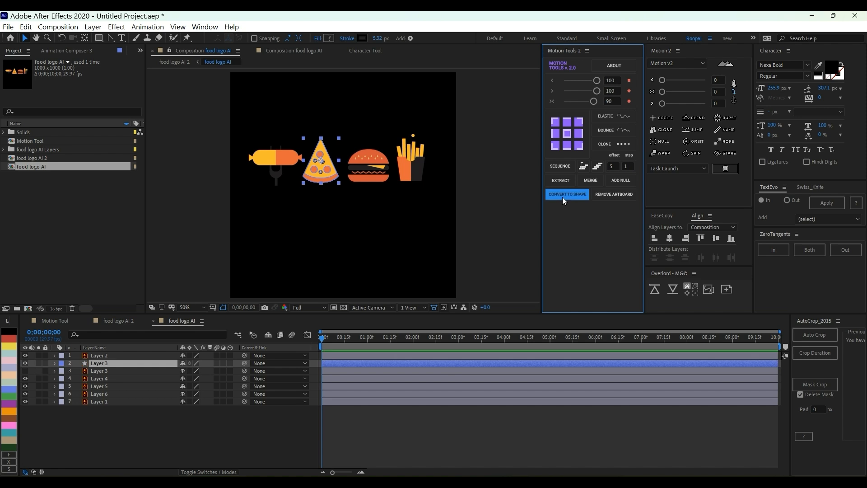
pyautogui.click(94, 371)
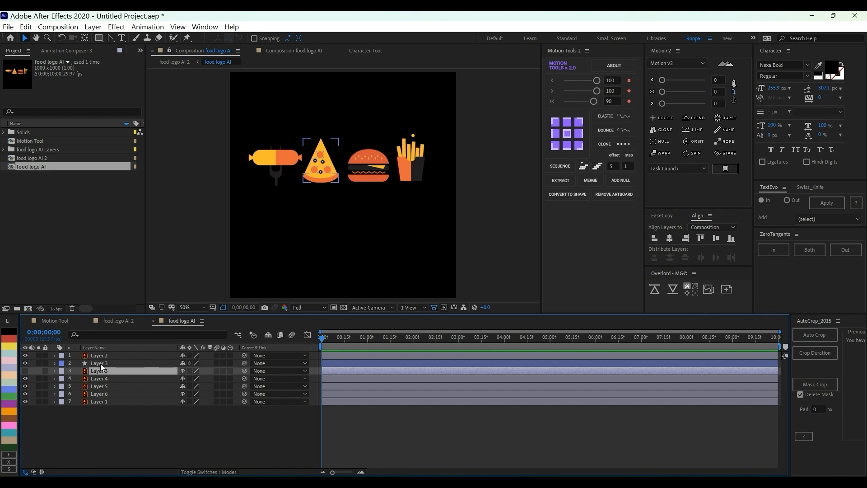
pyautogui.click(101, 364)
pyautogui.click(99, 372)
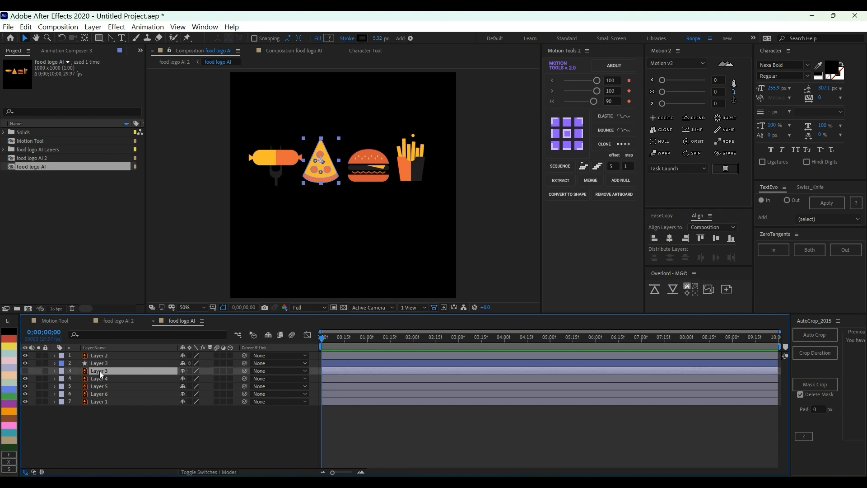
pyautogui.click(182, 370)
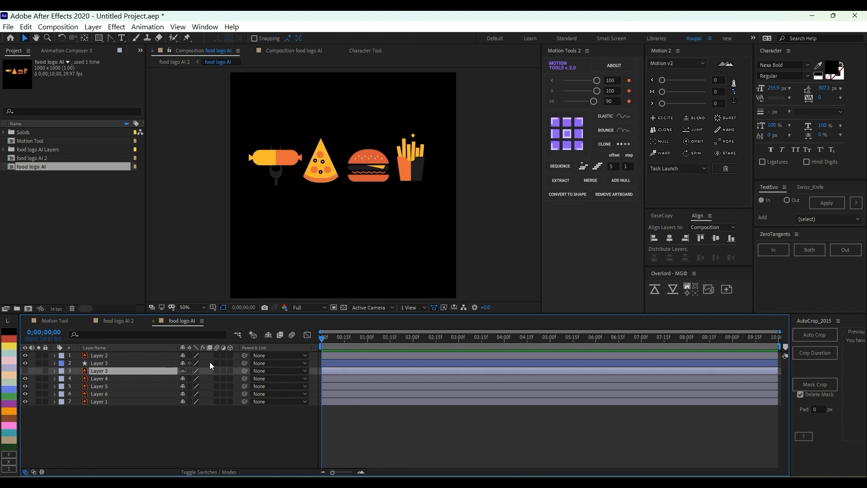
pyautogui.click(270, 336)
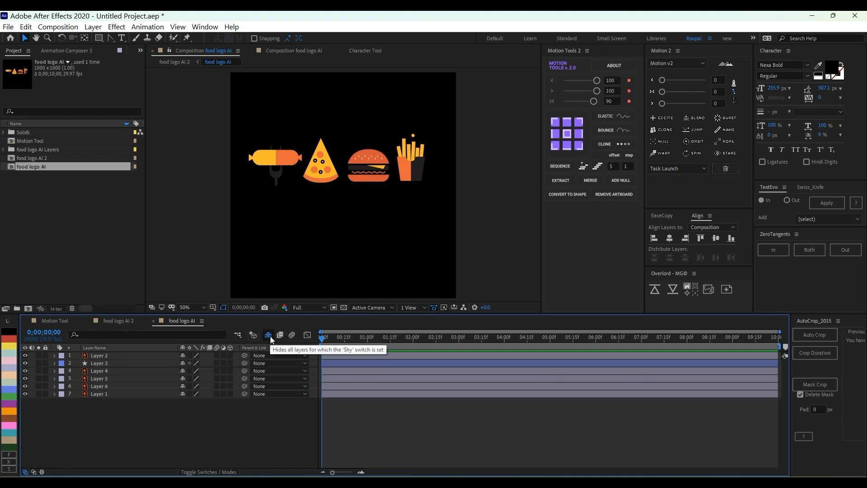
# Select the pizza shape layer and filter the timeline properties by path to expose its group paths.
pyautogui.click(129, 378)
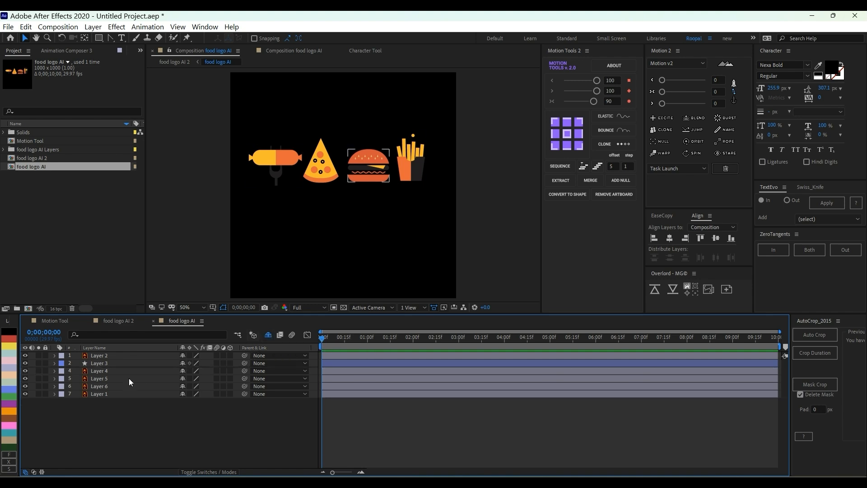
pyautogui.click(133, 371)
pyautogui.click(137, 363)
pyautogui.click(137, 364)
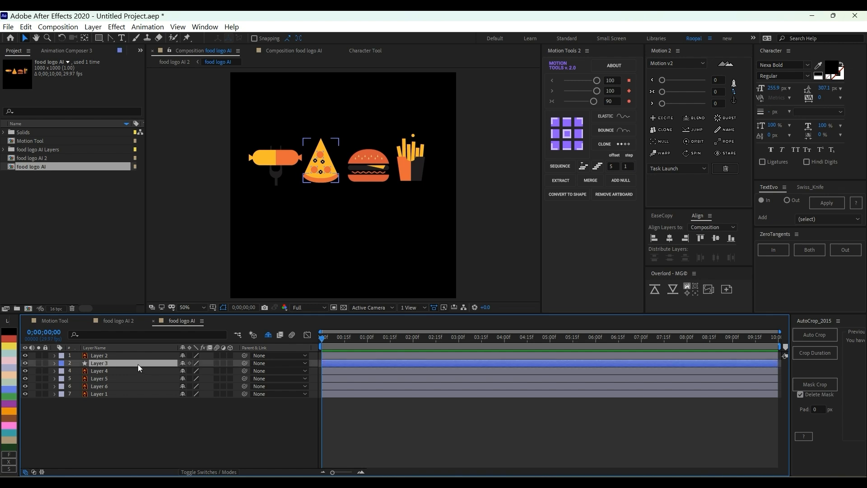
pyautogui.click(38, 363)
pyautogui.click(38, 363)
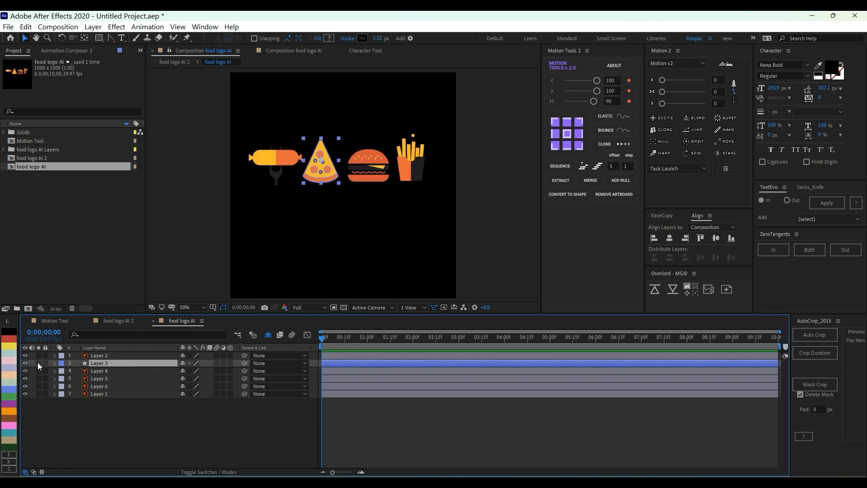
pyautogui.click(102, 337)
pyautogui.write('path')
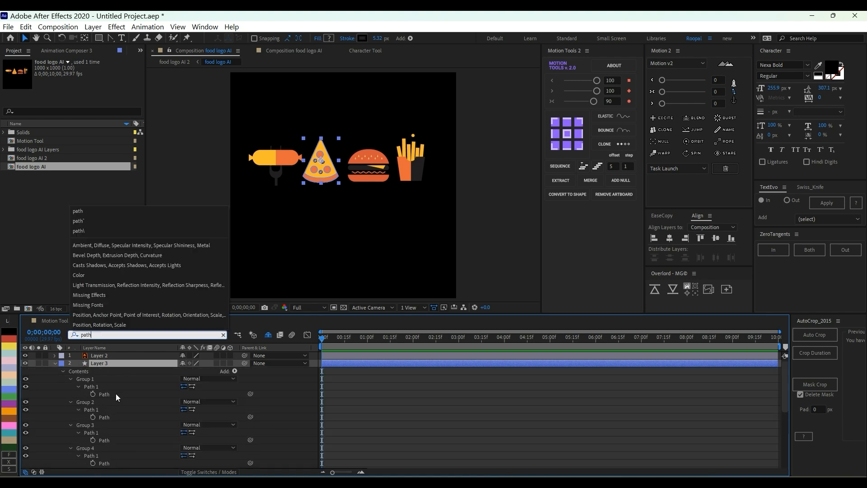
pyautogui.click(117, 397)
# Try stretching the pizza slice by pulling its top path point upward, and undo that path edit.
pyautogui.scroll(2, 318, 152)
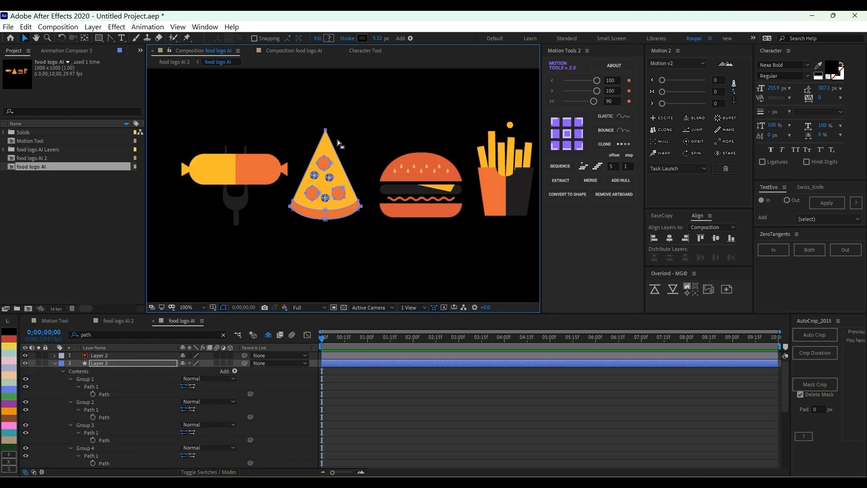
pyautogui.moveTo(326, 130); pyautogui.dragTo(327, 79)
pyautogui.scroll(-2, 355, 219)
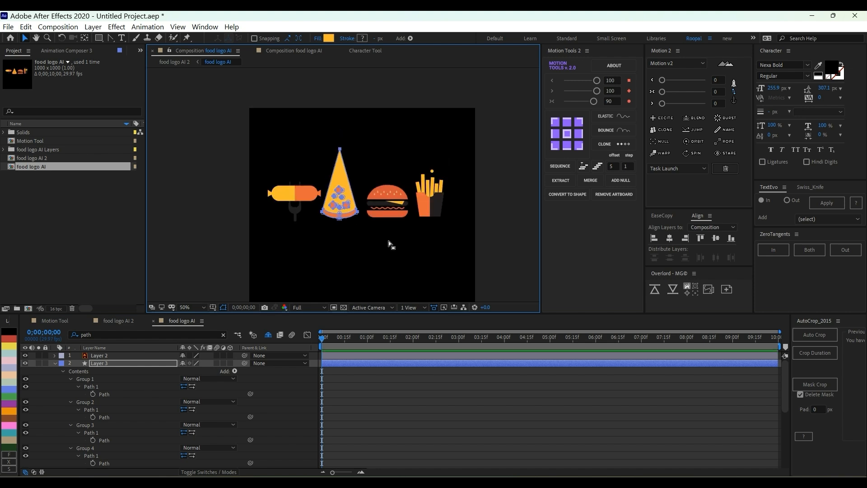
pyautogui.hotkey('ctrl', 'z')
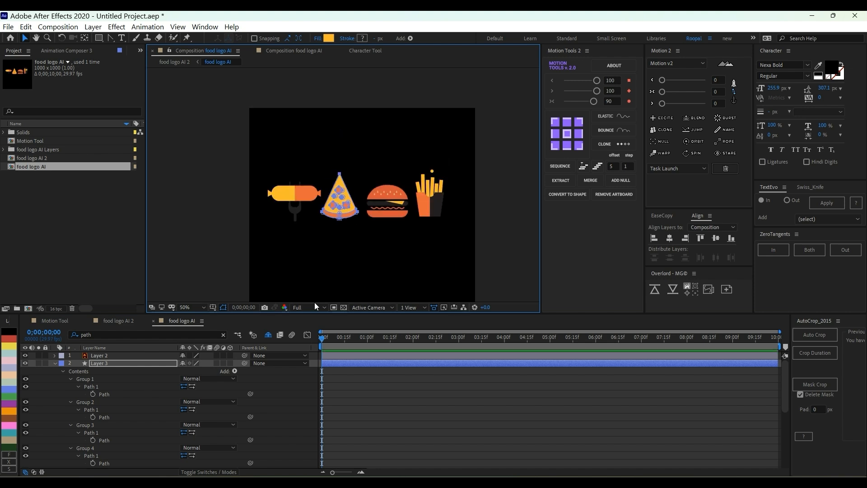
# Collapse the pizza shape layer's path properties and run Remove Artboard on that layer.
pyautogui.click(54, 363)
pyautogui.click(111, 364)
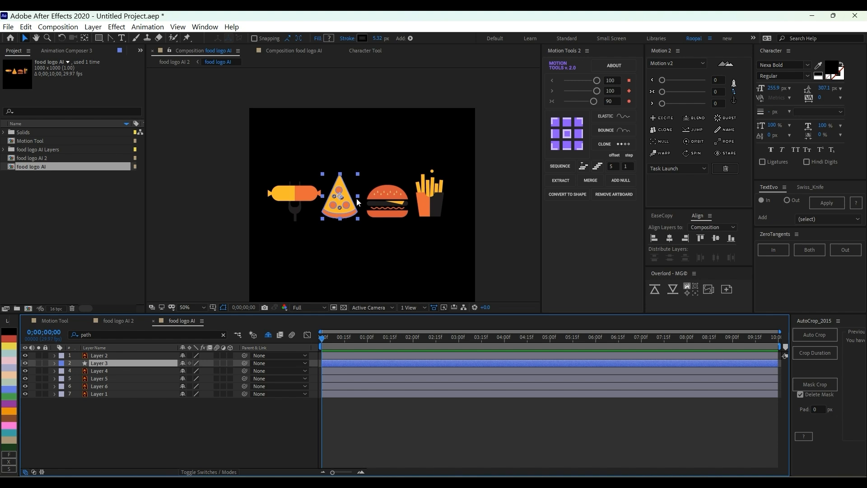
pyautogui.click(620, 194)
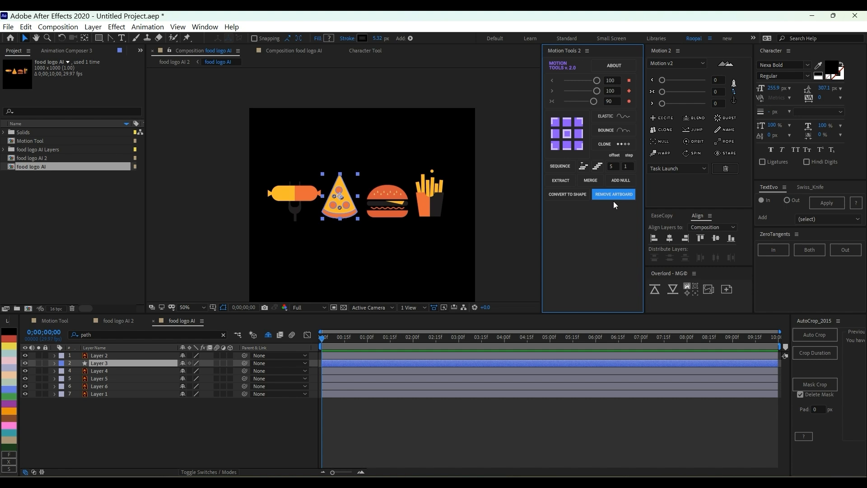
# Convert the sausage and fork artwork in Layer 2 to a shape layer and clear the layer selection.
pyautogui.click(107, 357)
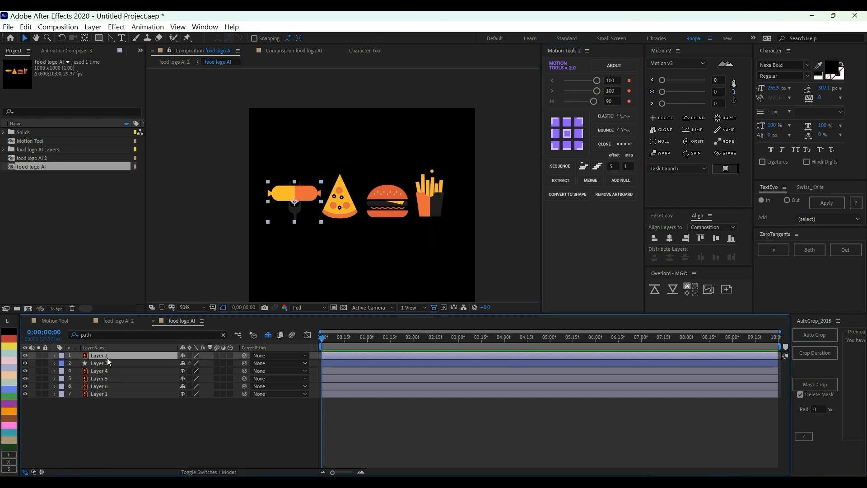
pyautogui.click(559, 191)
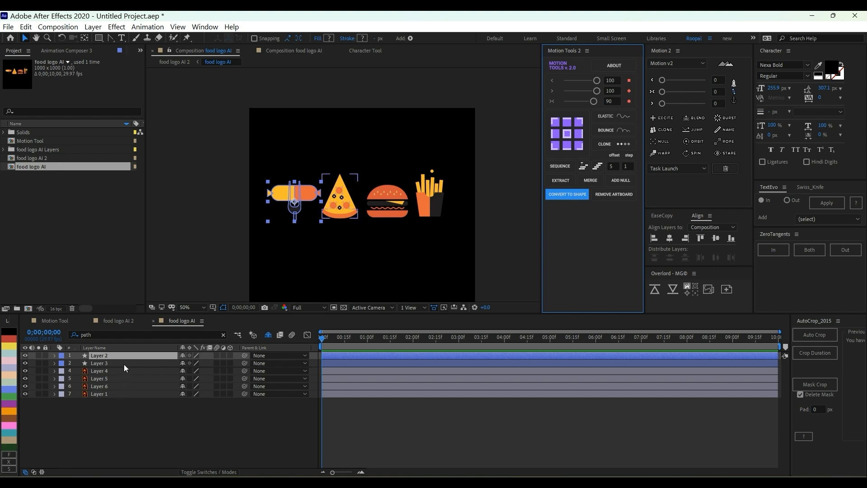
pyautogui.click(140, 427)
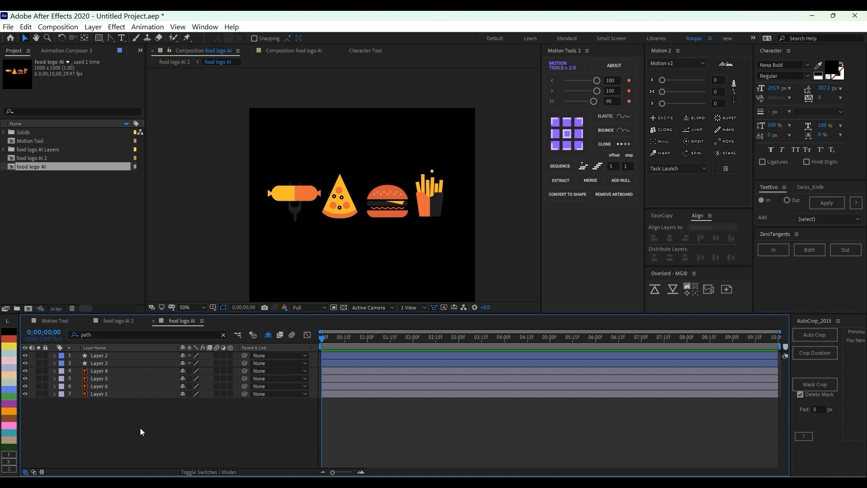
# Return to the Motion Tool composition, and switch to File Explorer to open the Adobe folder in Program Files on OS (C:).
pyautogui.click(55, 321)
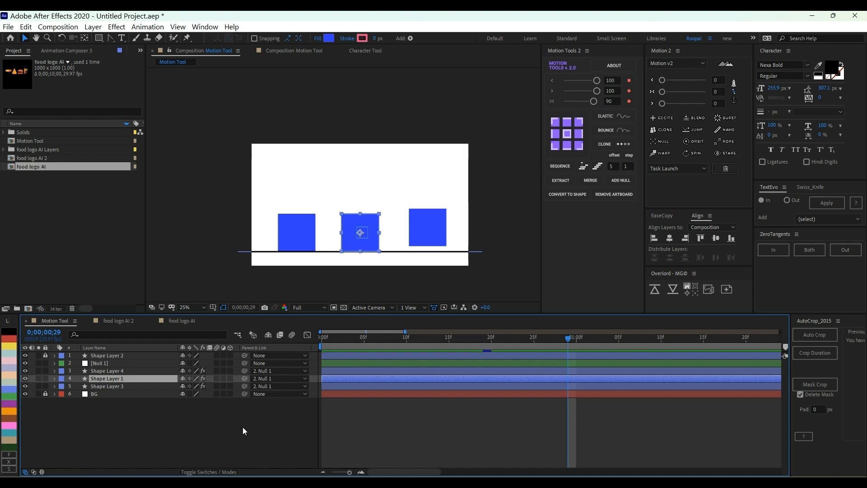
pyautogui.click(486, 481)
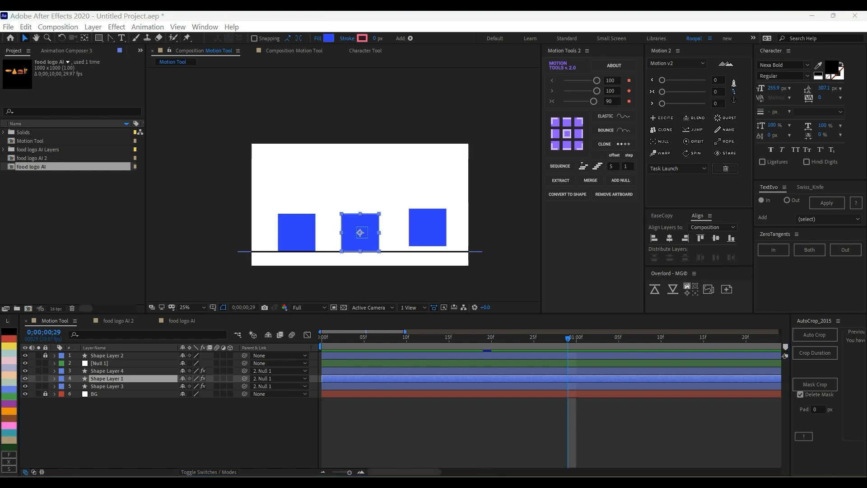
pyautogui.scroll(-10, 58, 428)
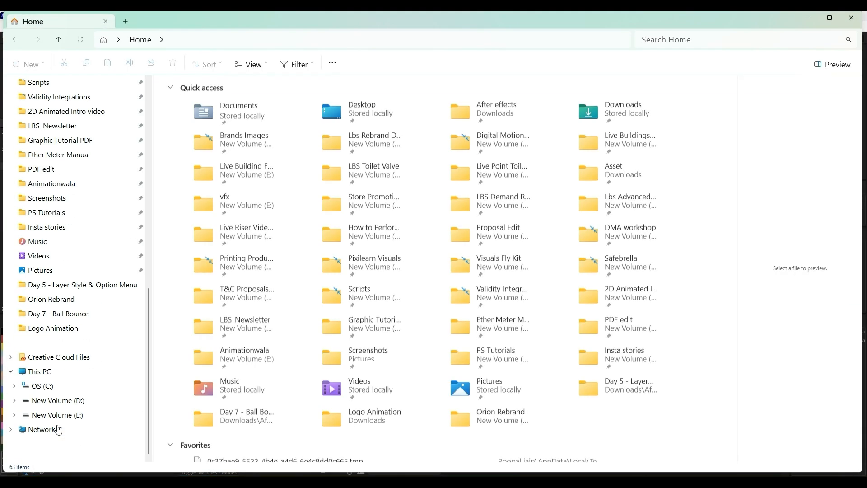
pyautogui.click(73, 387)
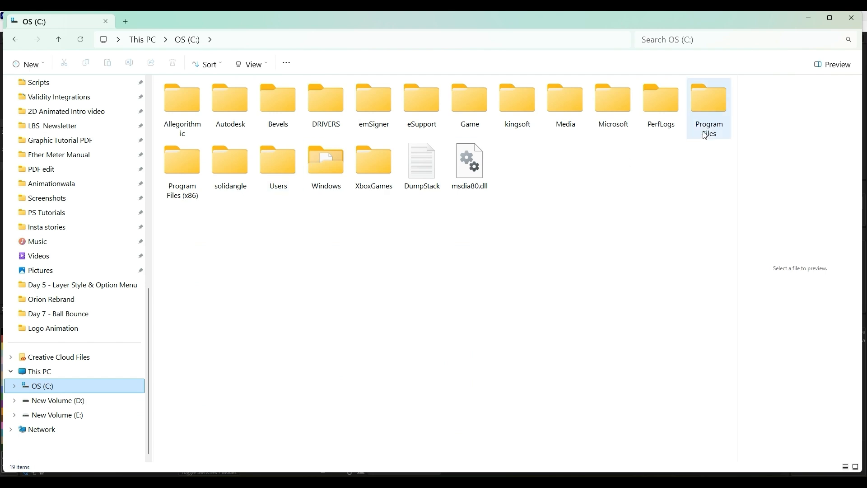
pyautogui.doubleClick(707, 111)
pyautogui.doubleClick(228, 118)
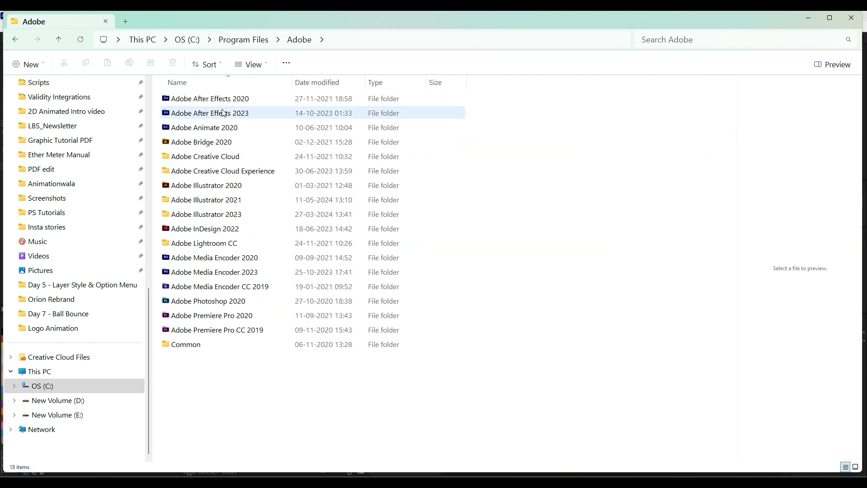
# Open Adobe After Effects 2020 > Support Files > Scripts > ScriptUI Panels and locate the Motion Tools 2.jsxbin file.
pyautogui.click(230, 100)
pyautogui.doubleClick(230, 104)
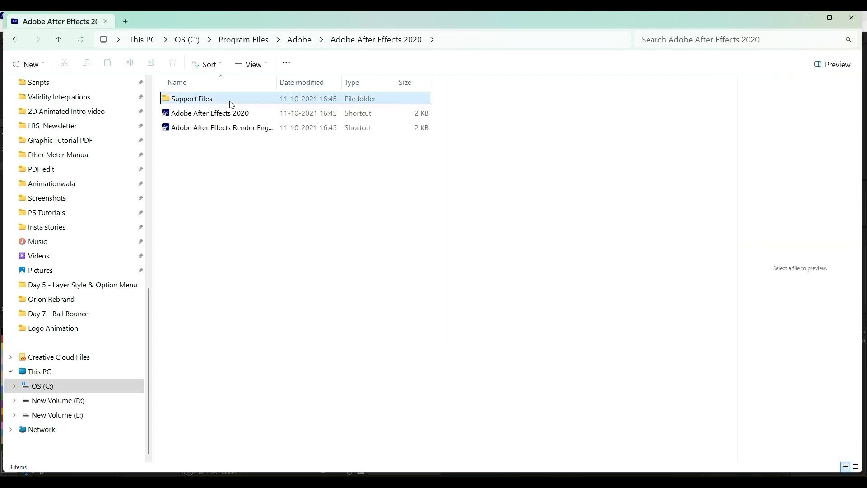
pyautogui.doubleClick(228, 100)
pyautogui.scroll(-2, 206, 258)
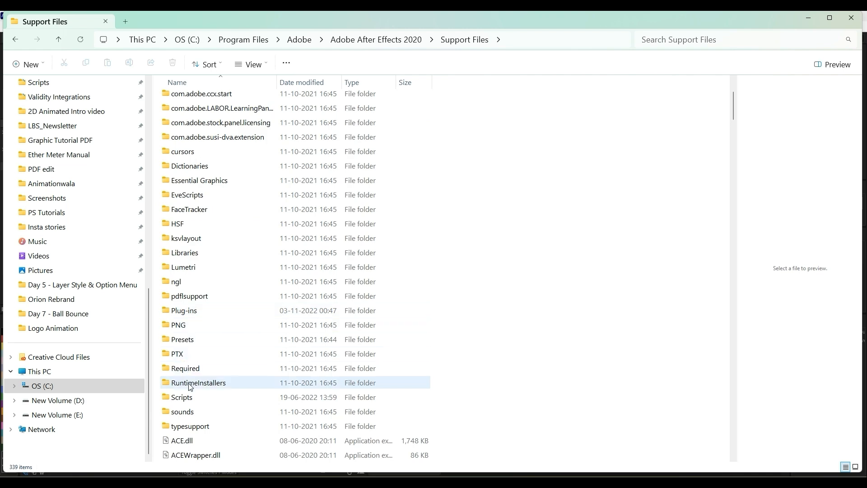
pyautogui.doubleClick(196, 401)
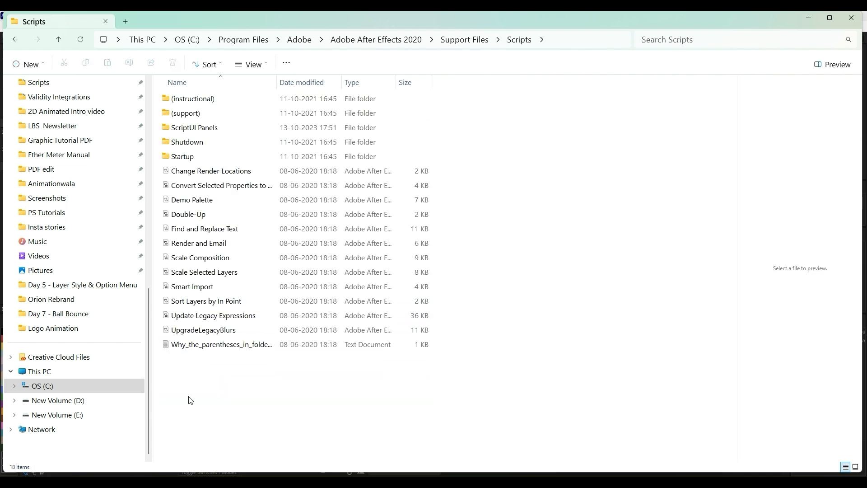
pyautogui.doubleClick(205, 130)
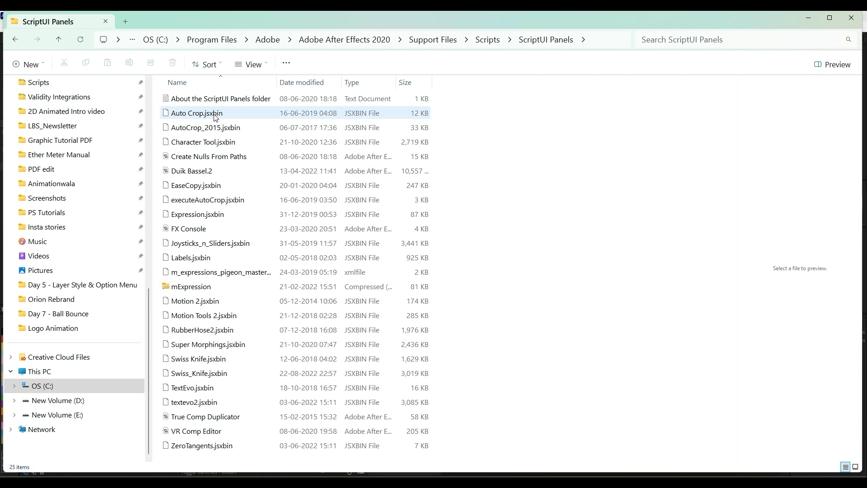
pyautogui.click(215, 117)
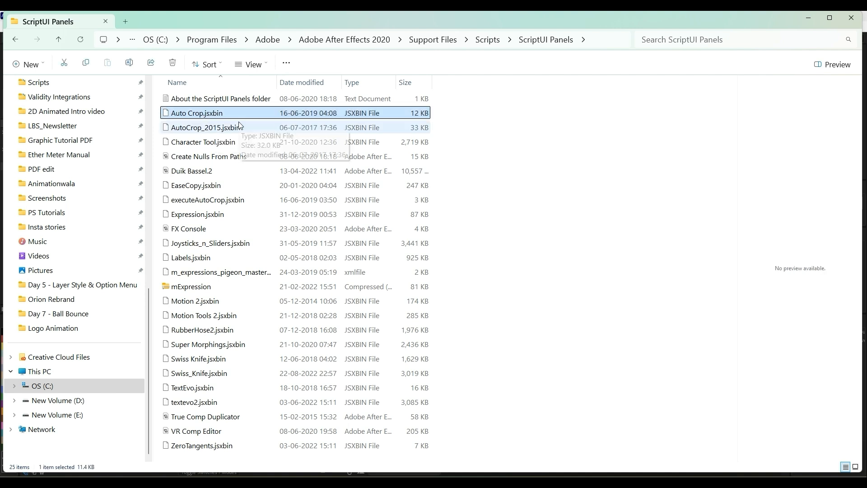
pyautogui.click(215, 316)
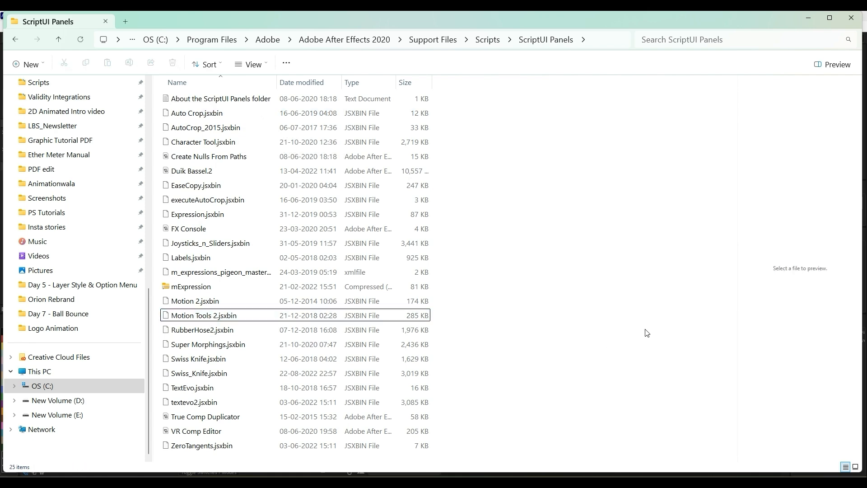
# Switch back to After Effects with the Motion Tool composition showing.
pyautogui.hotkey('alt', 'Up')
pyautogui.hotkey('alt', 'Tab')
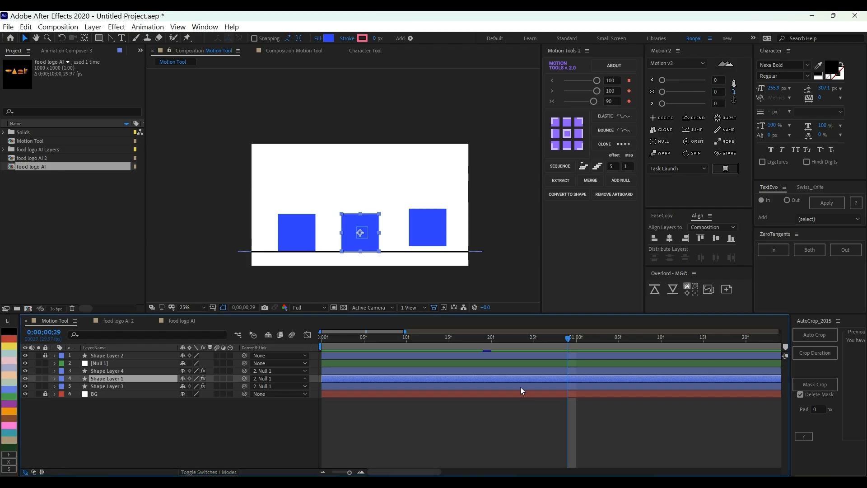
pyautogui.click(517, 416)
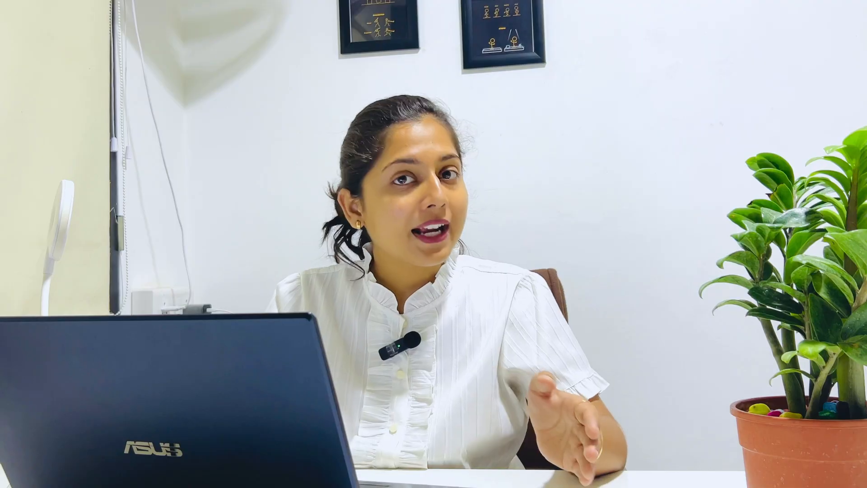